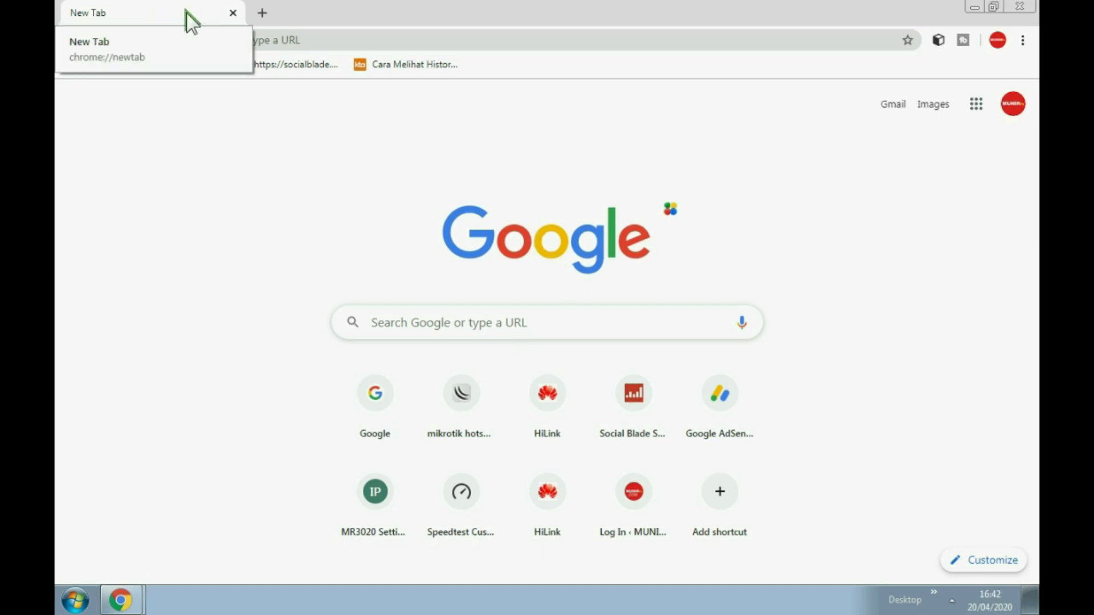
Confirm the PC is on TP-LINK_POCKET_3020_90A9D6 Wi-Fi and type 19 to get the 192.168.0.254 suggestion
{"action": "left_click", "coordinate": [952, 600]}
{"action": "left_click", "coordinate": [937, 484]}
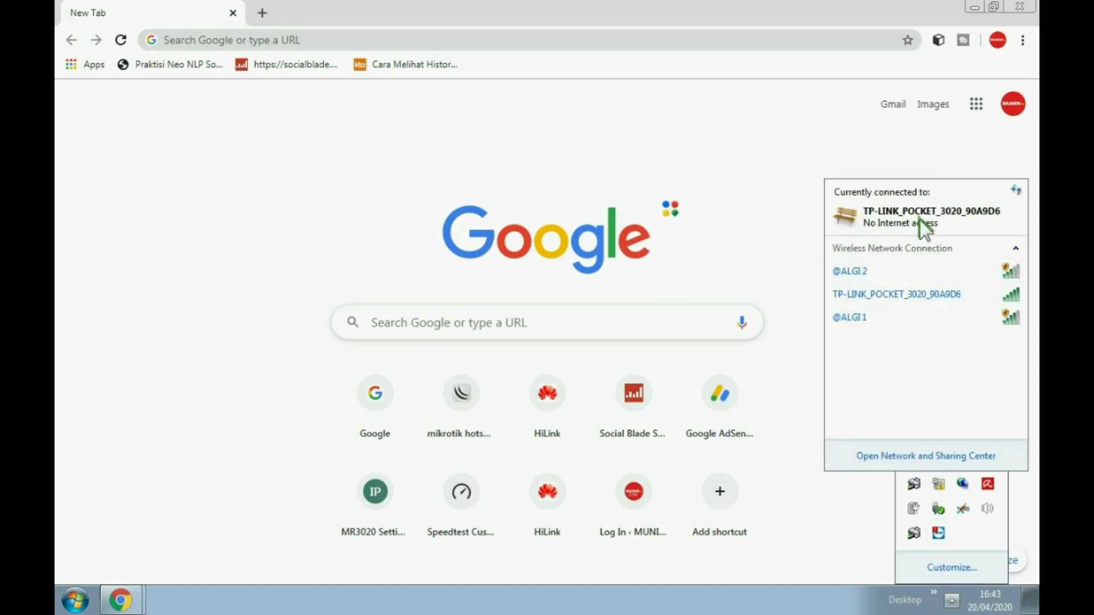
{"action": "left_click", "coordinate": [200, 42]}
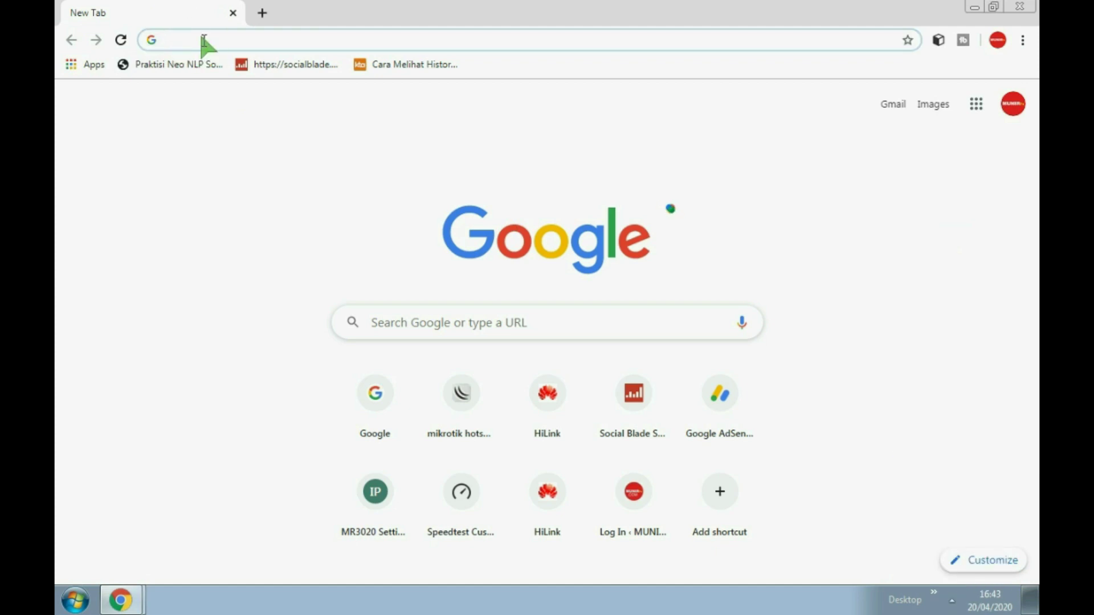
{"action": "type", "text": "192.168.8.1"}
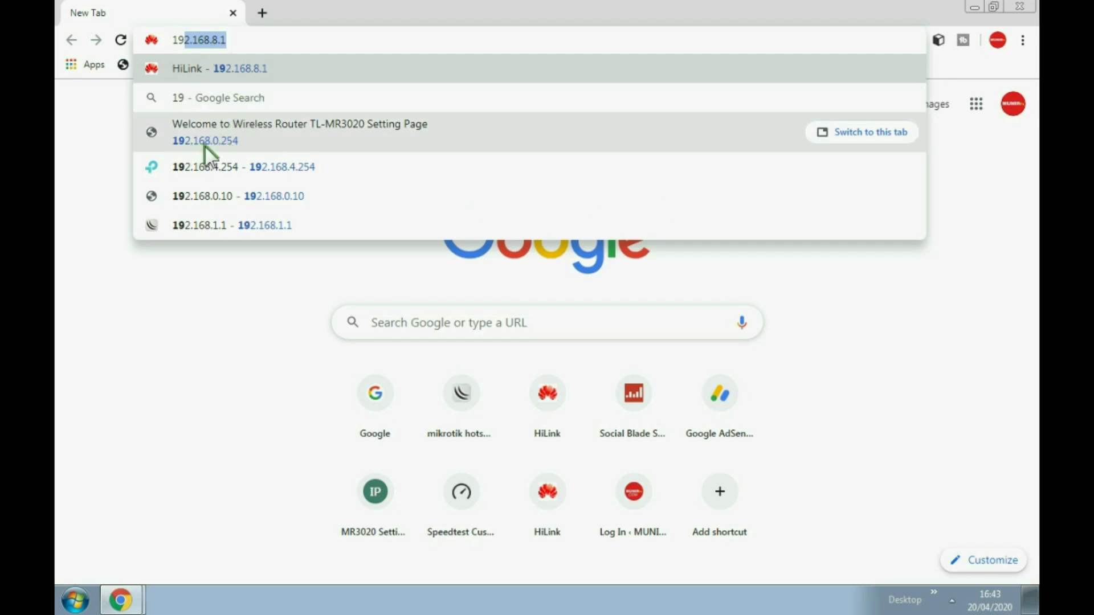
Open the TL-MR3020 page at 192.168.0.254 and log in with the admin credentials
{"action": "left_click", "coordinate": [220, 135]}
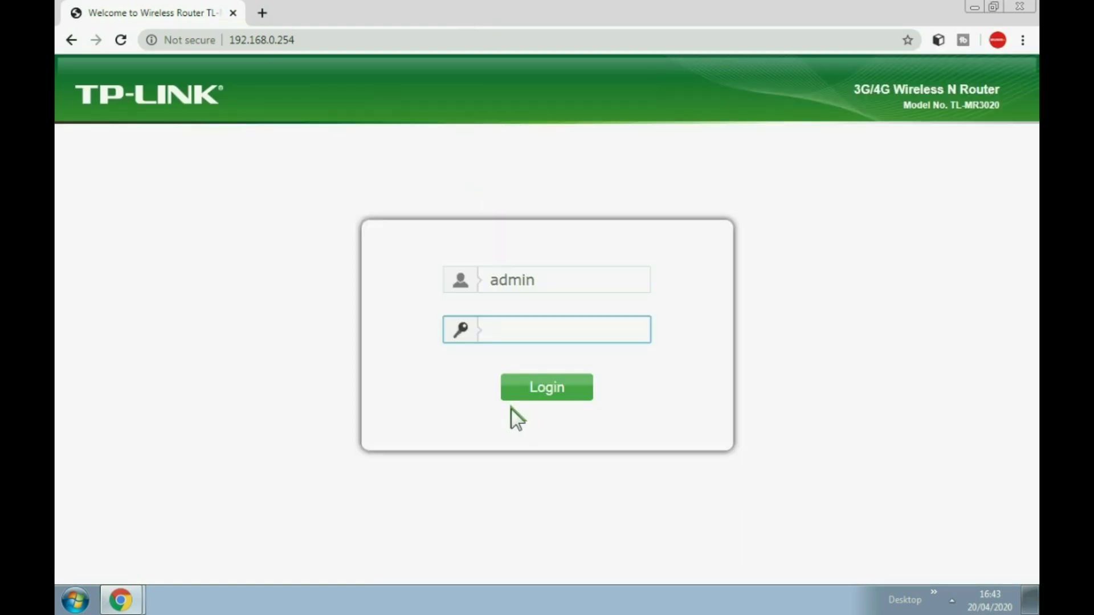
{"action": "type", "text": "admin"}
{"action": "key", "text": "Return"}
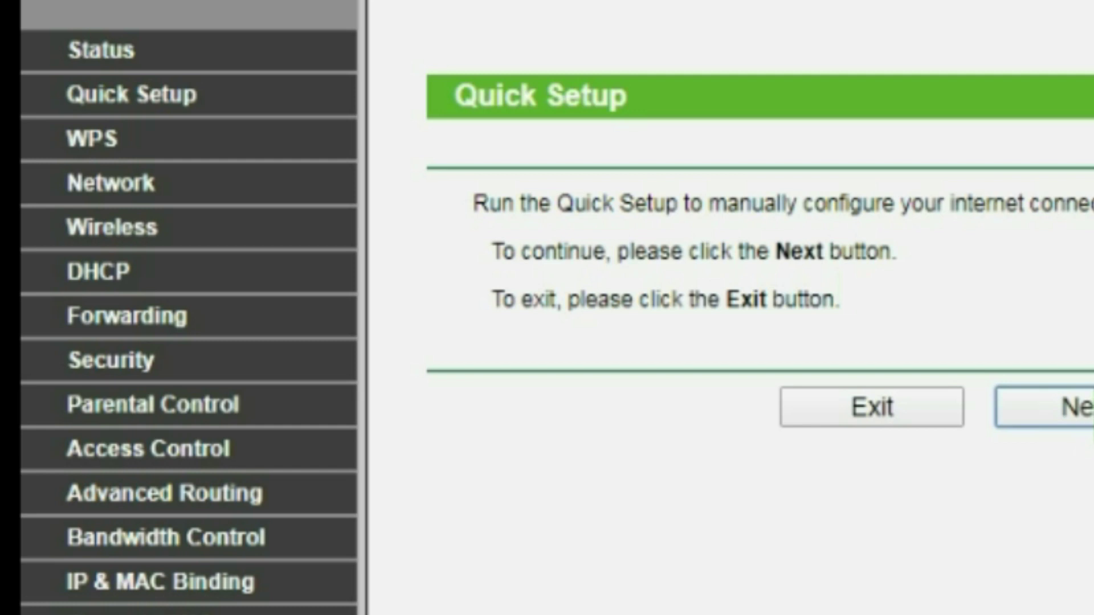
Step through Quick Setup, keeping Dynamic IP and no MAC address cloning
{"action": "left_click", "coordinate": [142, 93]}
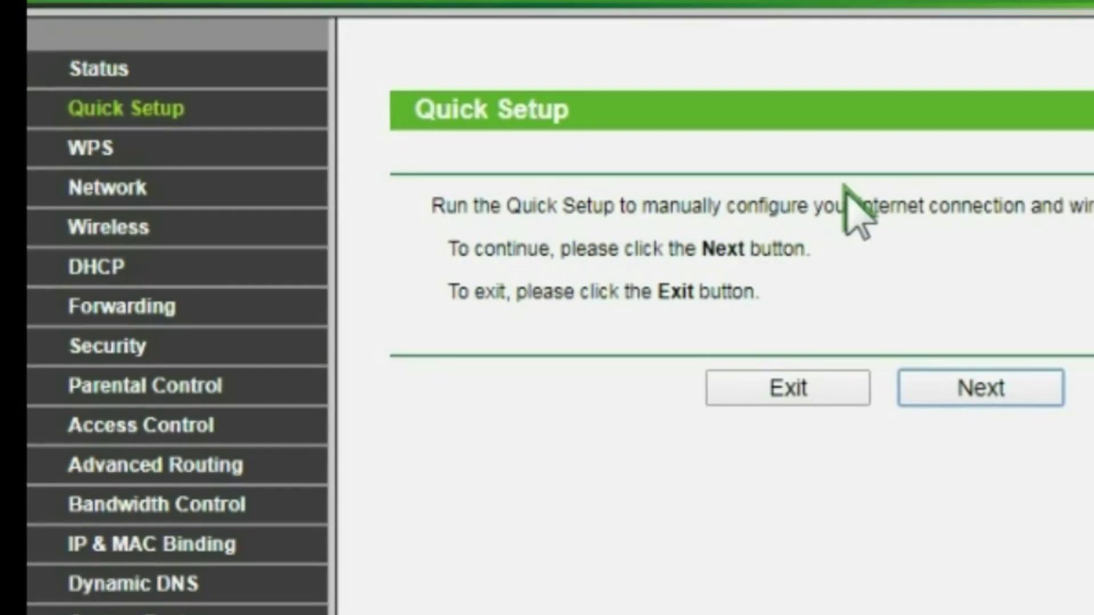
{"action": "left_click", "coordinate": [948, 383]}
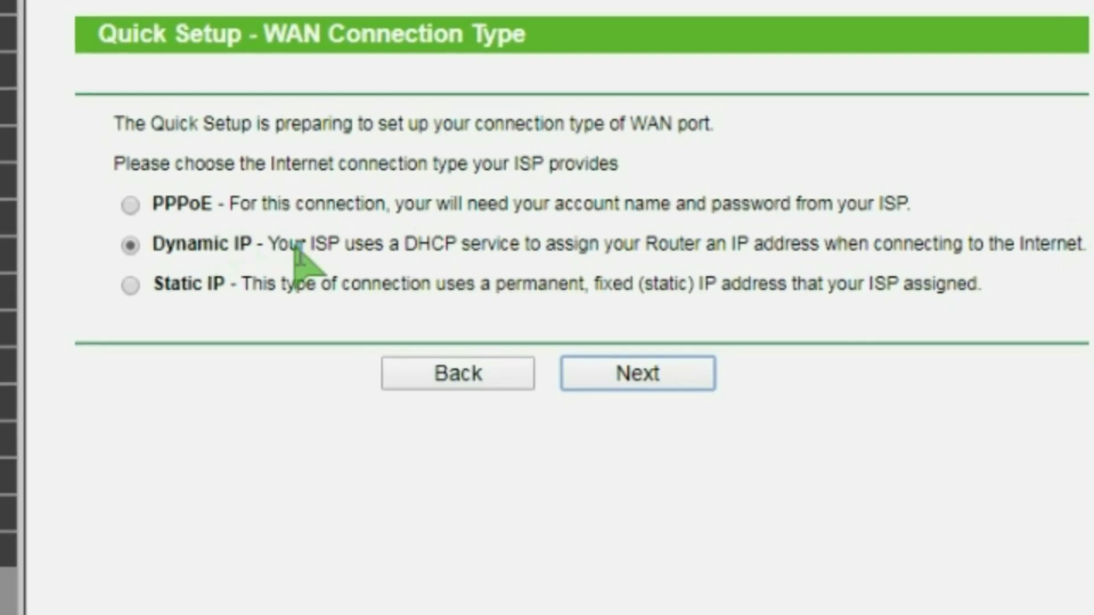
{"action": "left_click", "coordinate": [666, 376]}
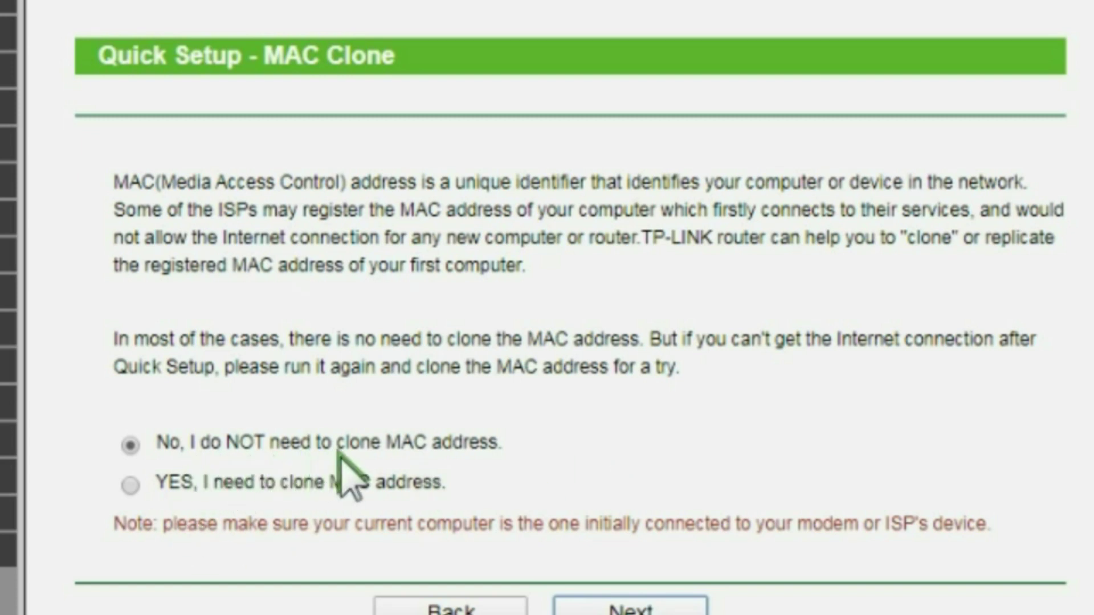
{"action": "left_click", "coordinate": [630, 606]}
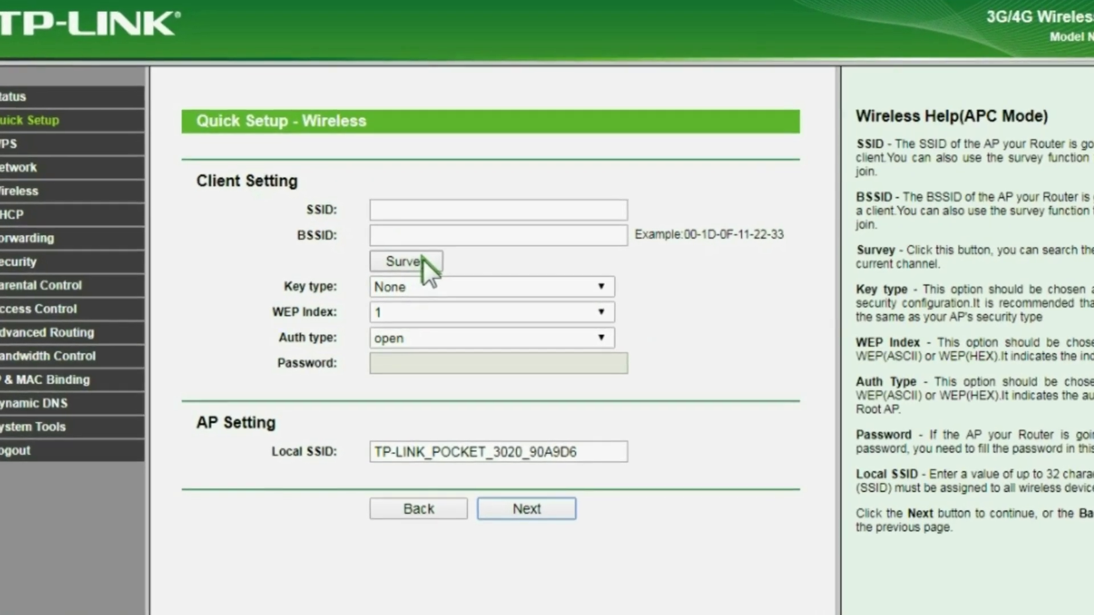
{"action": "left_click", "coordinate": [419, 260]}
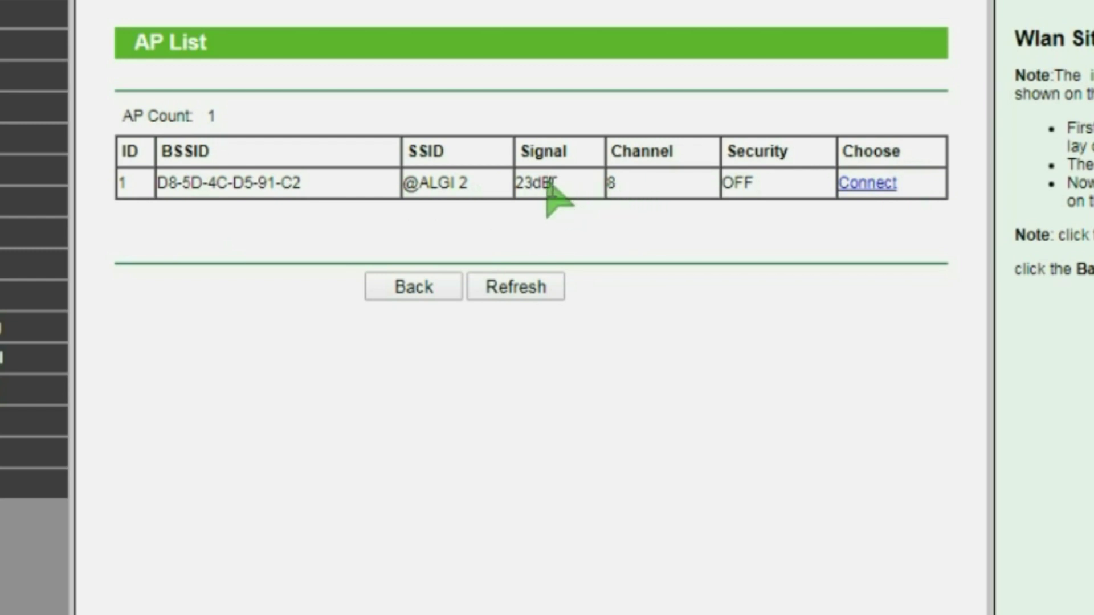
{"action": "left_click", "coordinate": [864, 186]}
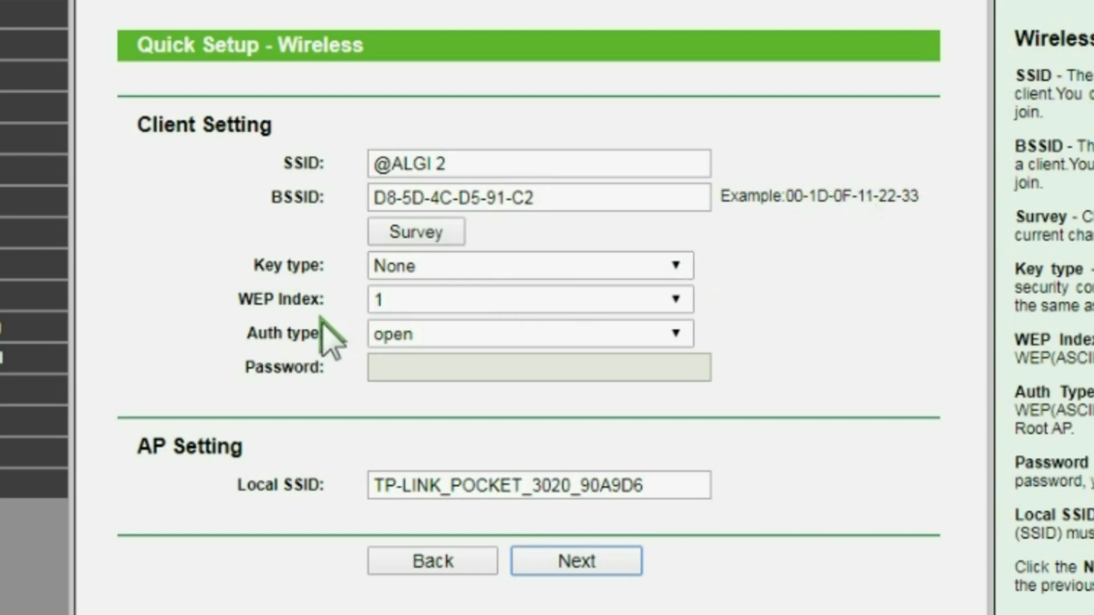
{"action": "left_click", "coordinate": [676, 267]}
{"action": "left_click", "coordinate": [677, 266]}
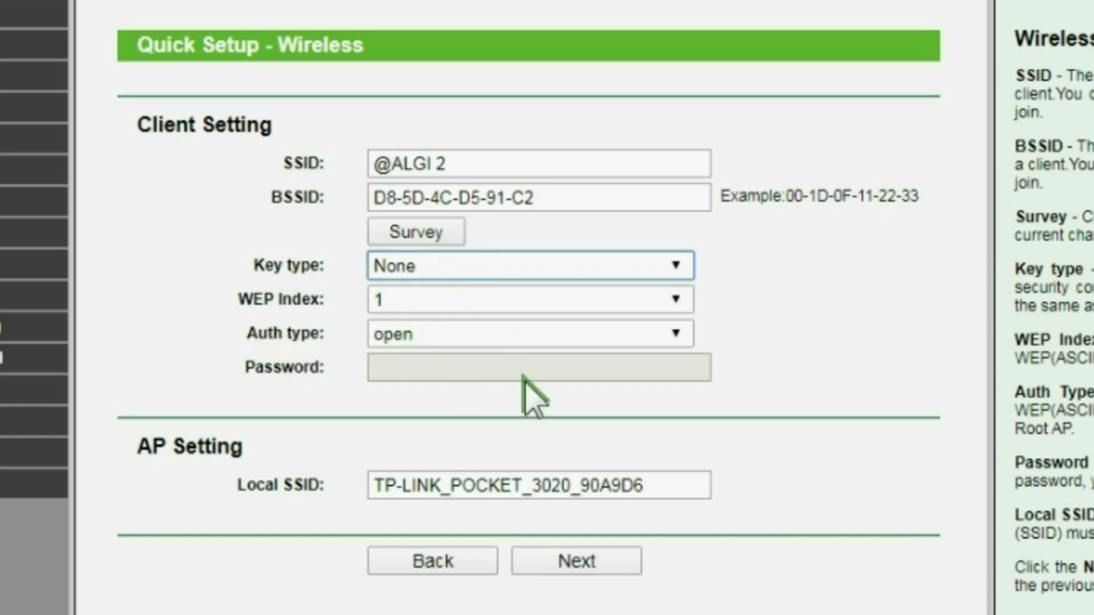
Replace the local SSID with '3020 MP' and continue to the Quick Setup Finish page
{"action": "left_click_drag", "start_coordinate": [655, 486], "coordinate": [285, 490]}
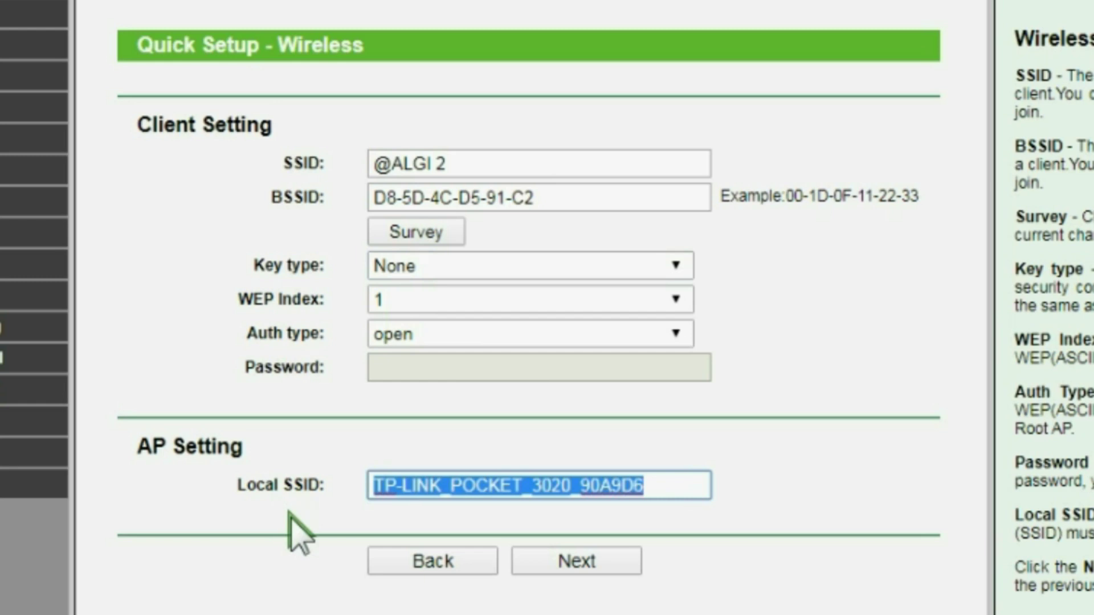
{"action": "type", "text": "3"}
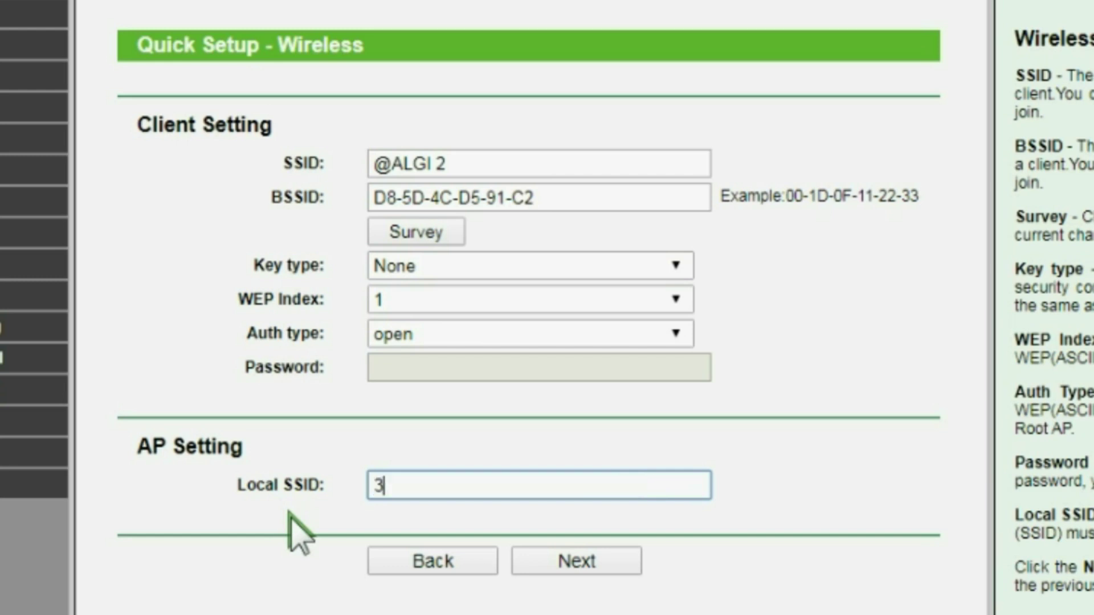
{"action": "type", "text": "020 MP"}
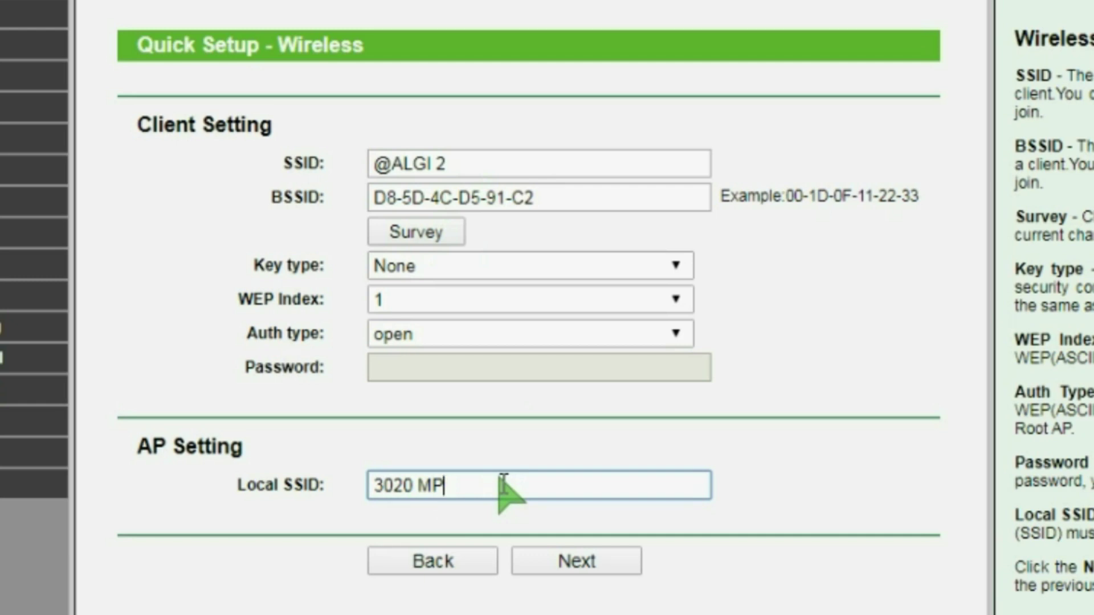
{"action": "left_click", "coordinate": [570, 561]}
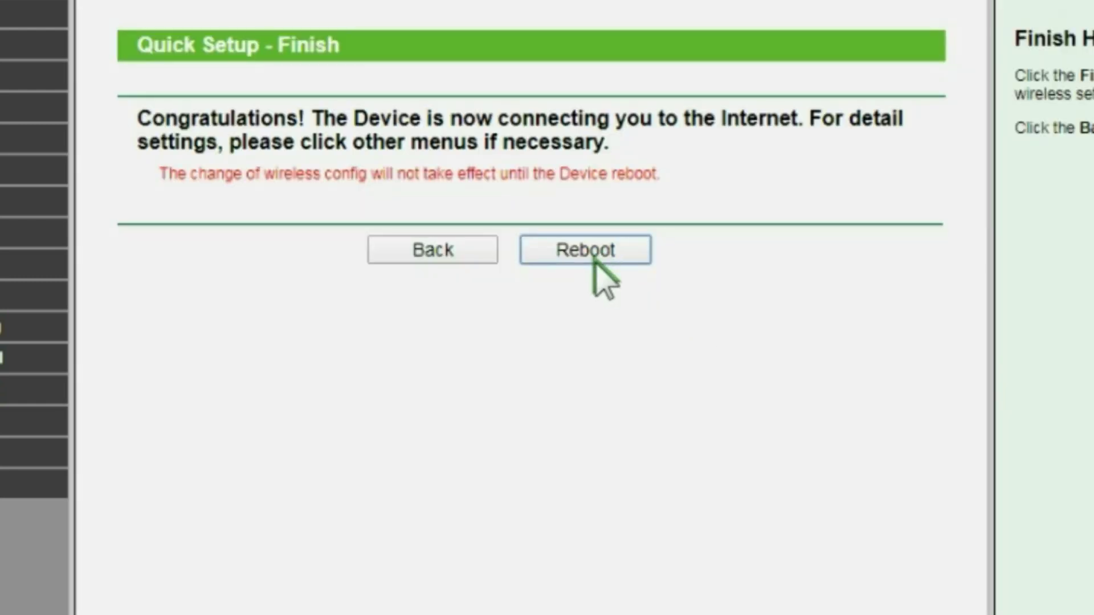
Reboot the TL-MR3020, then open the 10.10.10.1 hotspot login from the log-on balloon
{"action": "left_click", "coordinate": [605, 246]}
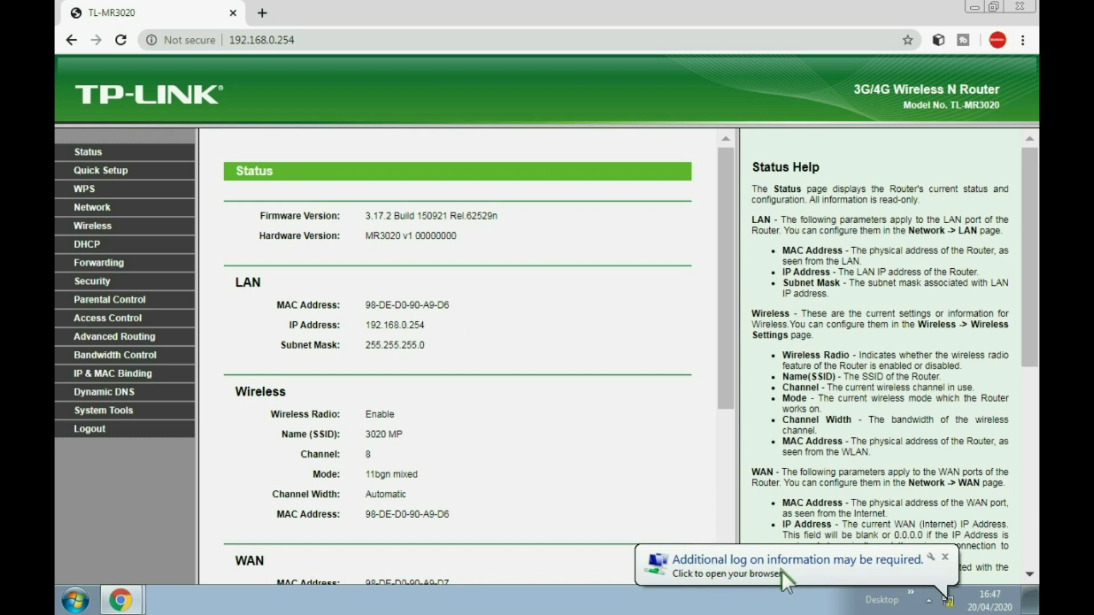
{"action": "left_click", "coordinate": [716, 559]}
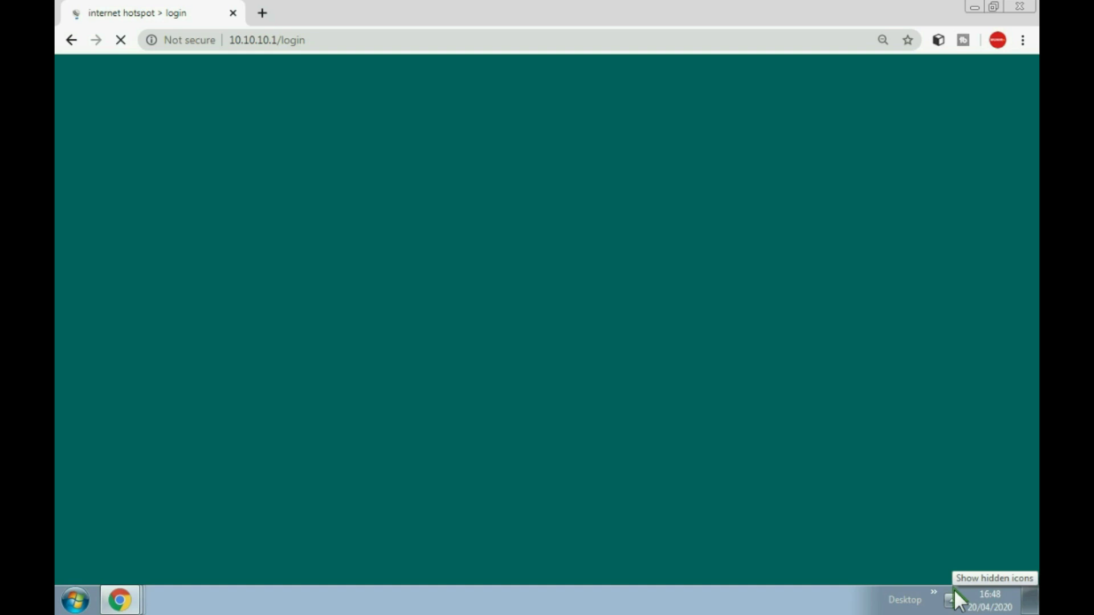
Log in to the MikroTik hotspot with the saved autocomplete account, then start a new tab
{"action": "left_click", "coordinate": [952, 600]}
{"action": "left_click", "coordinate": [939, 483]}
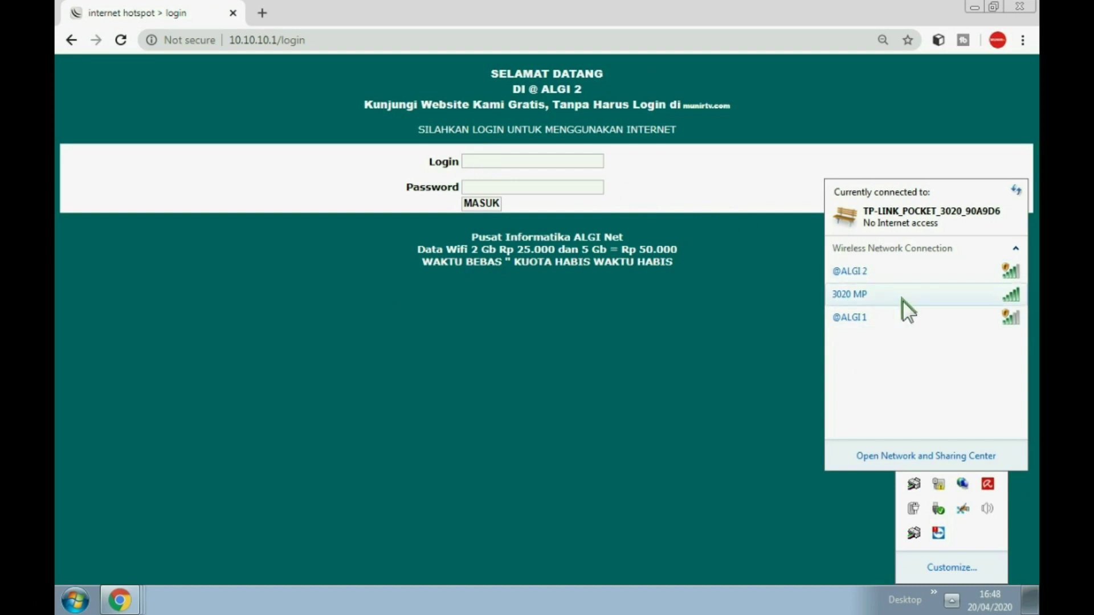
{"action": "left_click", "coordinate": [495, 160]}
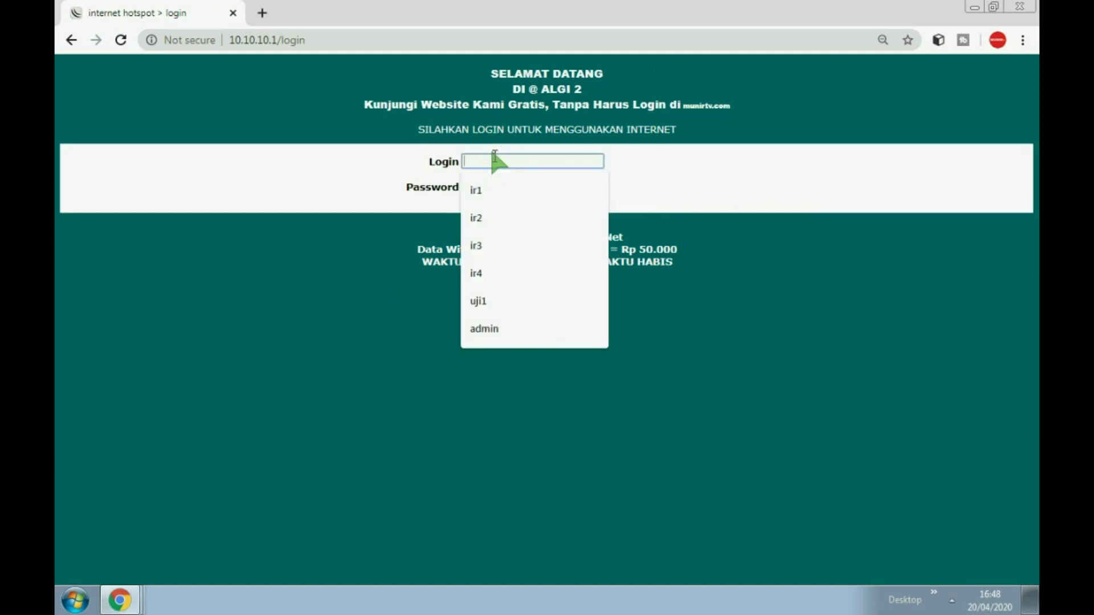
{"action": "left_click", "coordinate": [474, 187]}
{"action": "left_click", "coordinate": [476, 187]}
{"action": "left_click", "coordinate": [482, 211]}
{"action": "left_click", "coordinate": [476, 207]}
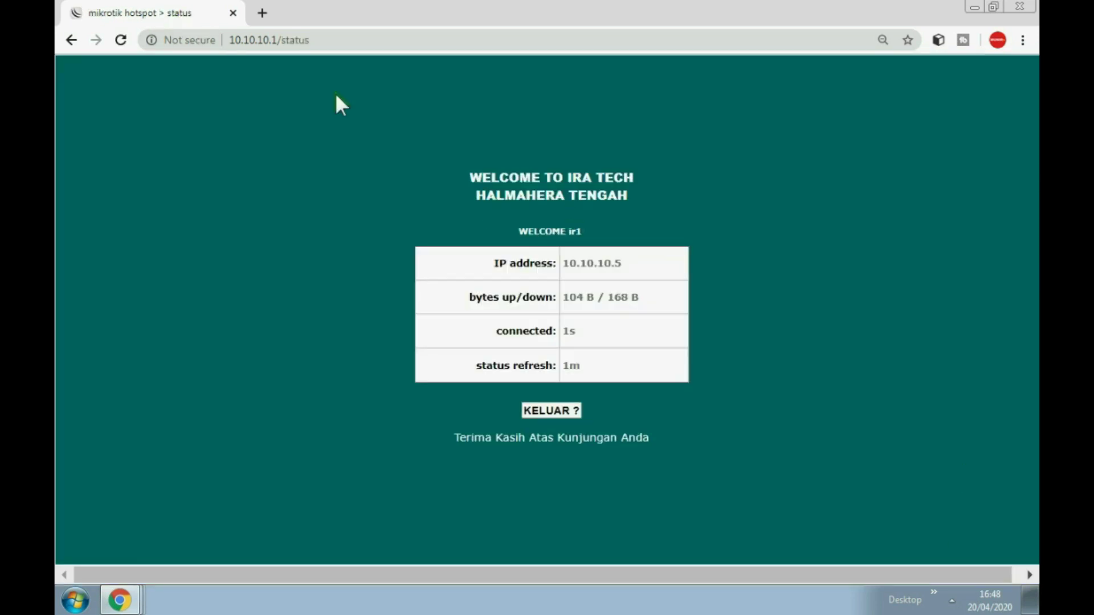
{"action": "left_click", "coordinate": [260, 9]}
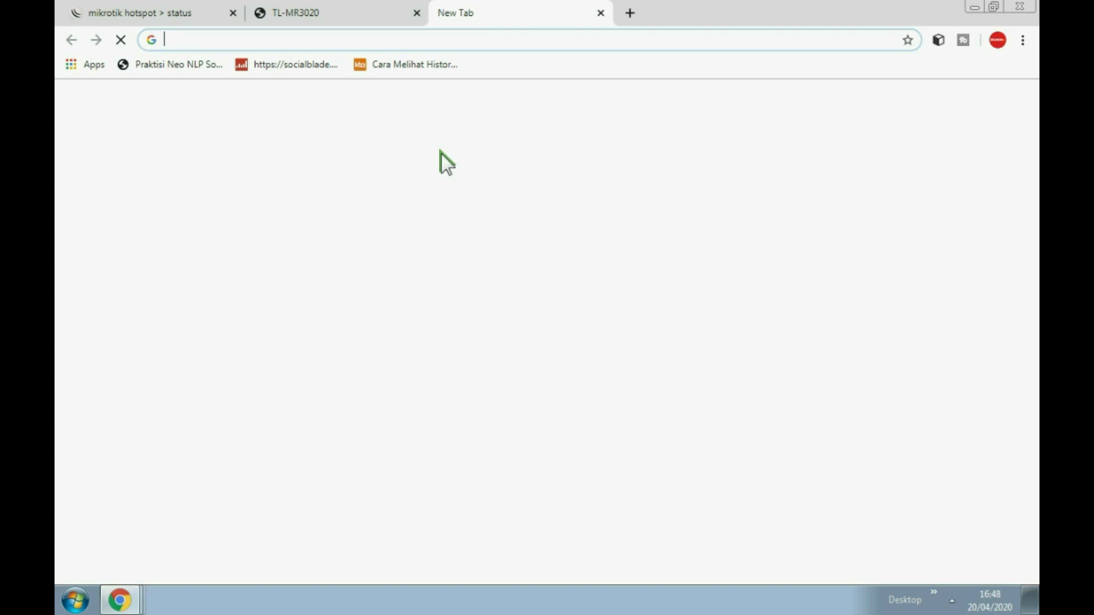
Return to the TL-MR3020 admin tab with Ctrl+Shift+Tab
{"action": "key", "text": "ctrl+shift+Tab"}
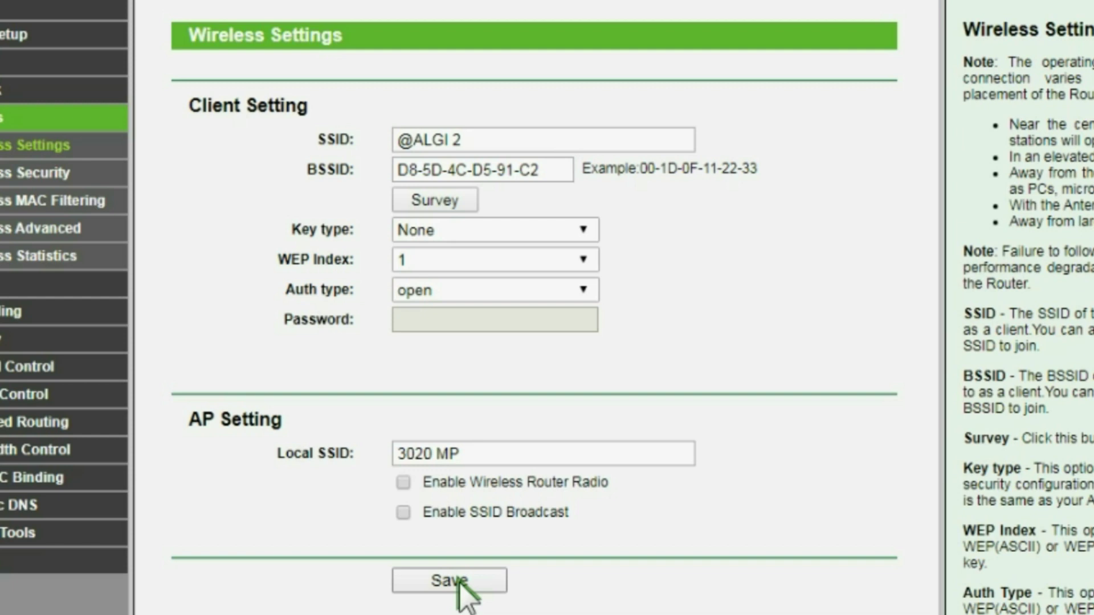
Save Wireless Settings with router radio and SSID broadcast disabled, restarting the router
{"action": "left_click", "coordinate": [459, 580]}
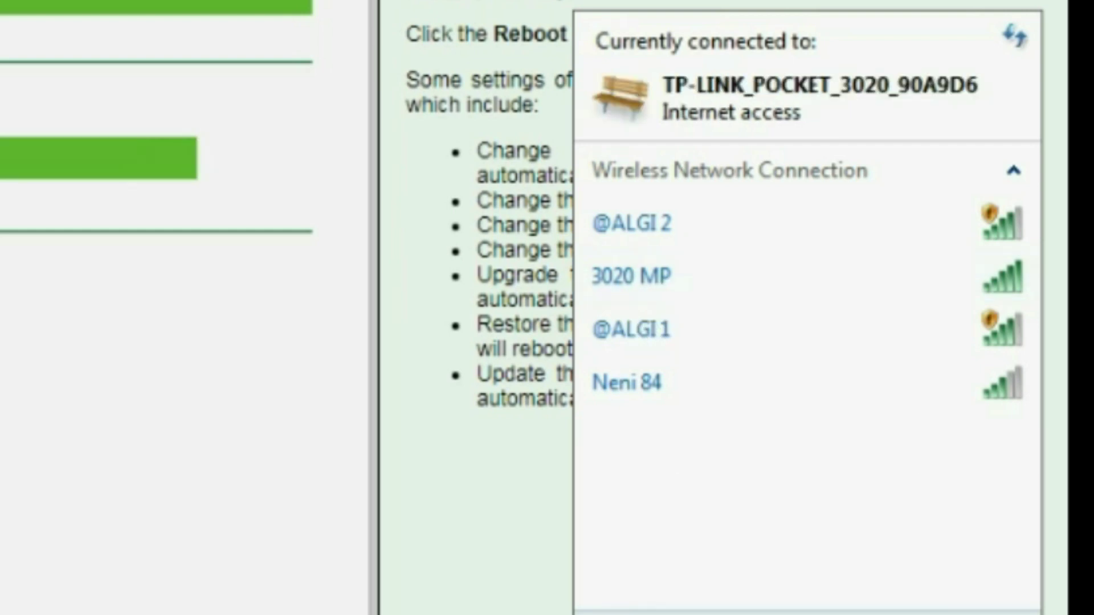
Review the available wireless networks and go back to the router's Wireless Settings
{"action": "left_click", "coordinate": [867, 614]}
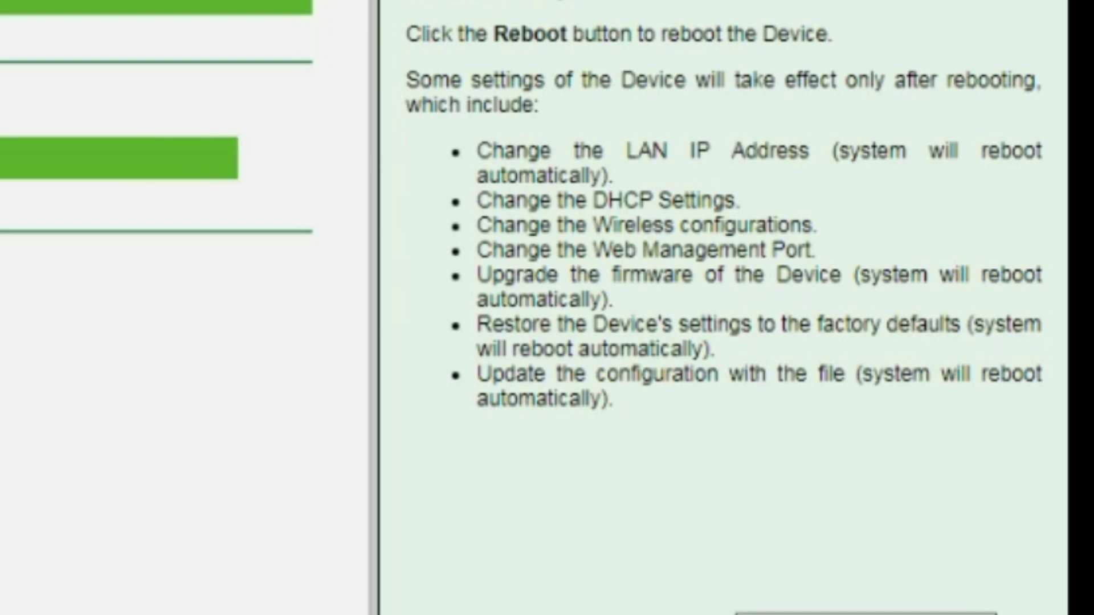
{"action": "left_click", "coordinate": [866, 614]}
{"action": "left_click", "coordinate": [866, 614]}
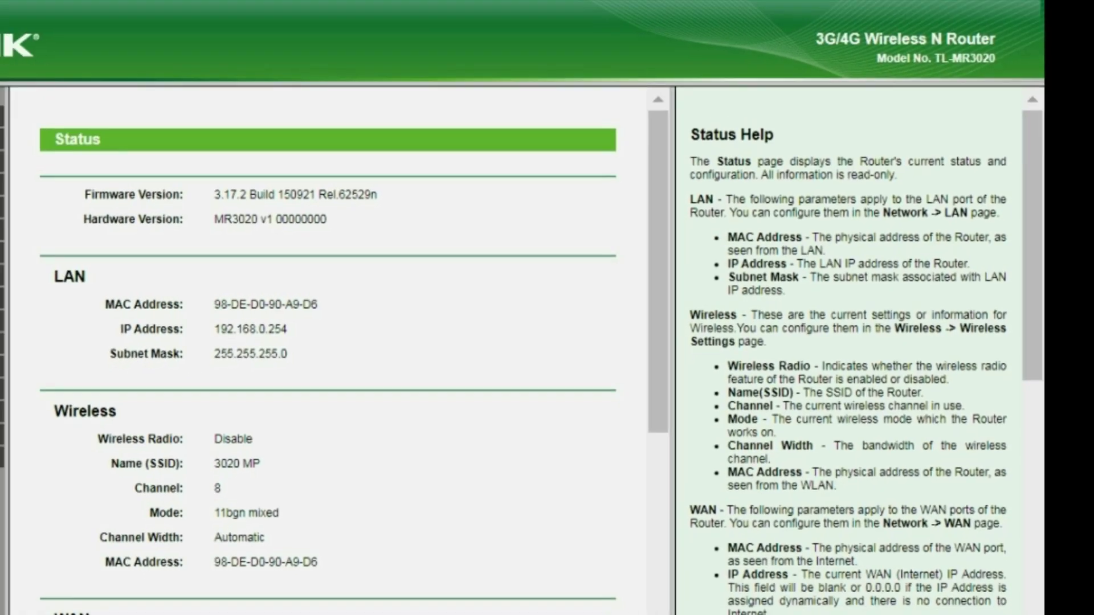
{"action": "left_click", "coordinate": [952, 601]}
{"action": "left_click", "coordinate": [935, 481]}
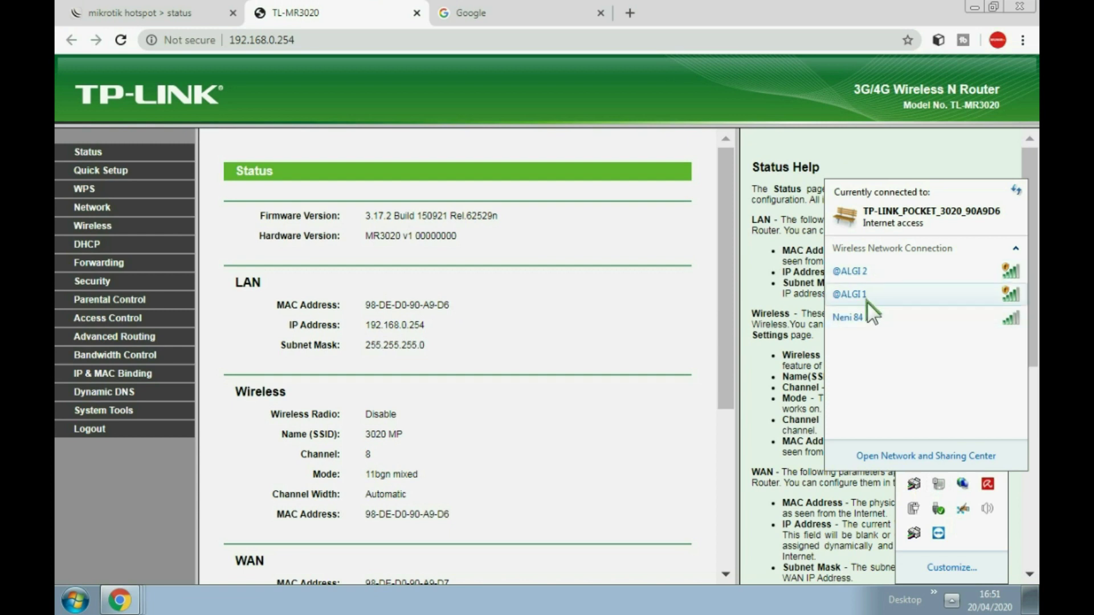
{"action": "mouse_move", "coordinate": [860, 302]}
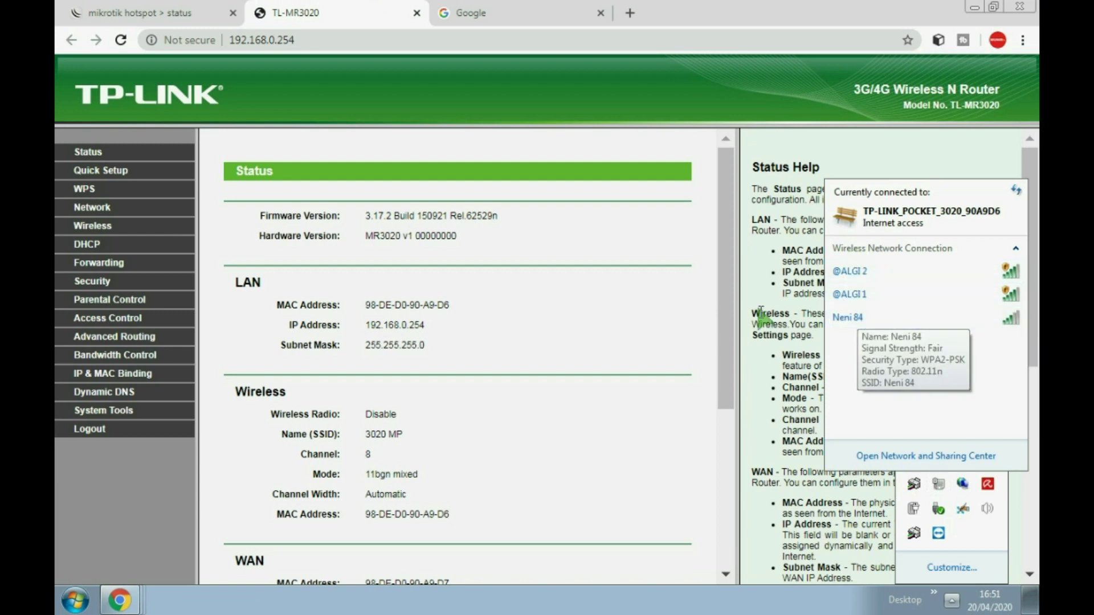
{"action": "left_click", "coordinate": [108, 226]}
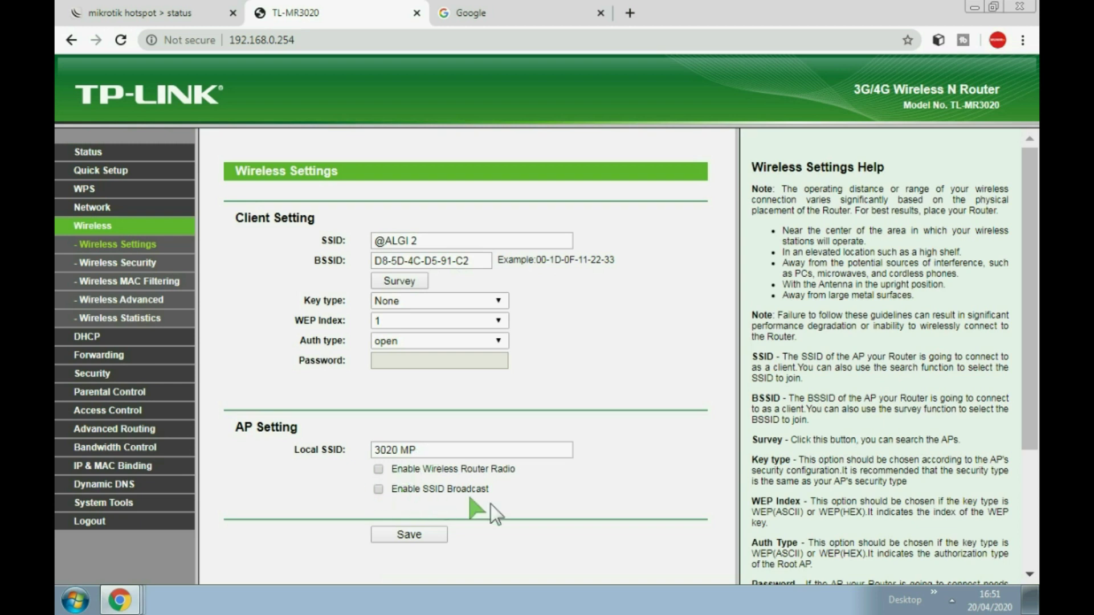
Check the Wi-Fi network list once more and switch to the Google tab
{"action": "left_click", "coordinate": [951, 600]}
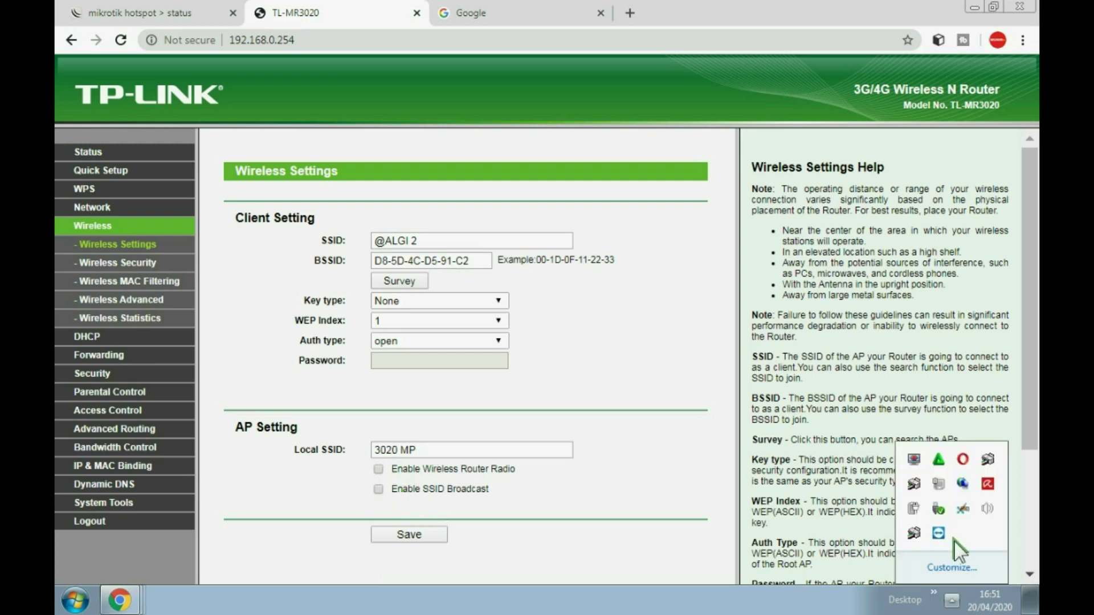
{"action": "left_click", "coordinate": [940, 483]}
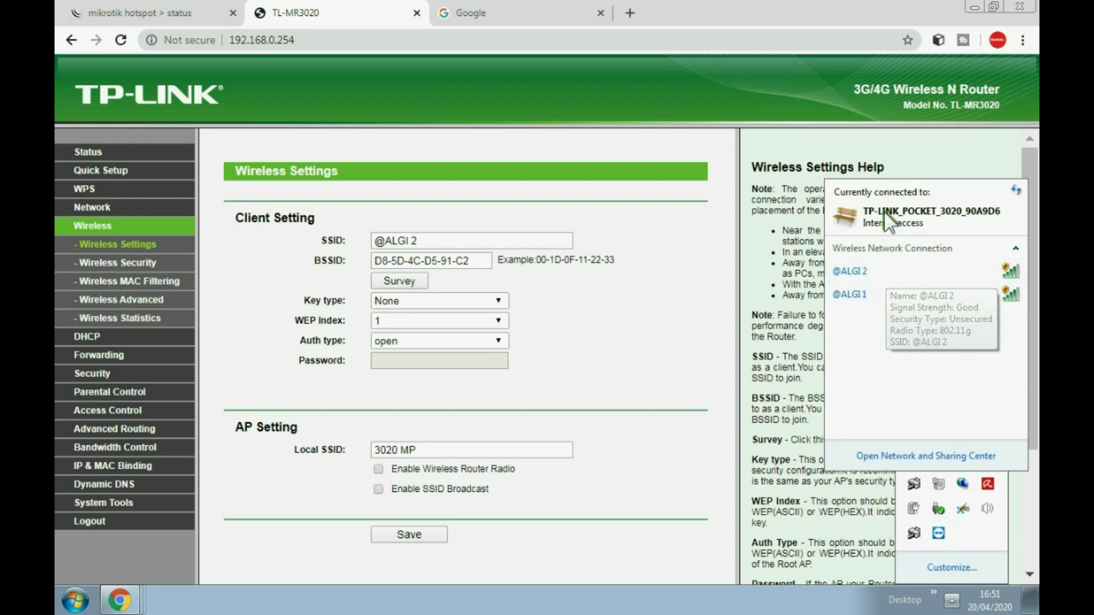
{"action": "left_click", "coordinate": [561, 13]}
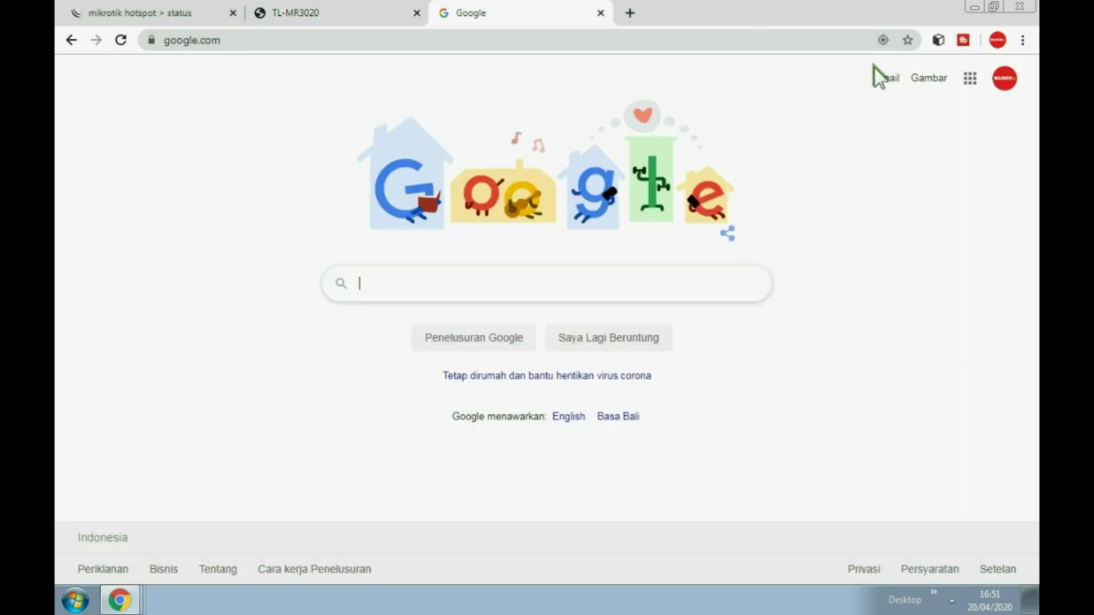
Load 10.10.10.1 in a fresh Chrome tab to show the MikroTik hotspot status page
{"action": "left_click", "coordinate": [929, 79]}
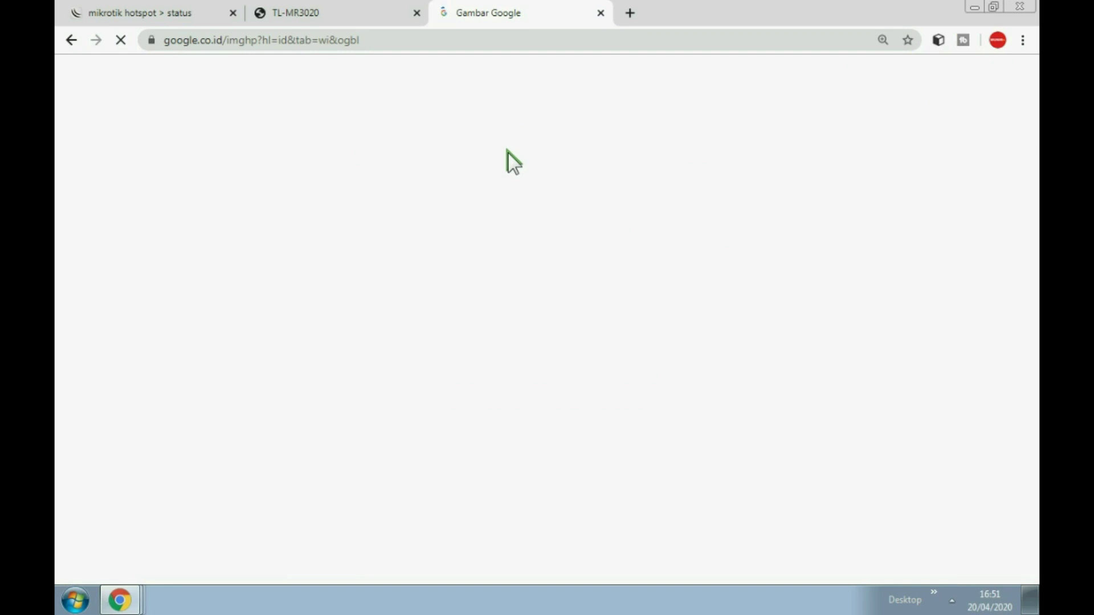
{"action": "left_click", "coordinate": [629, 12]}
{"action": "type", "text": "1"}
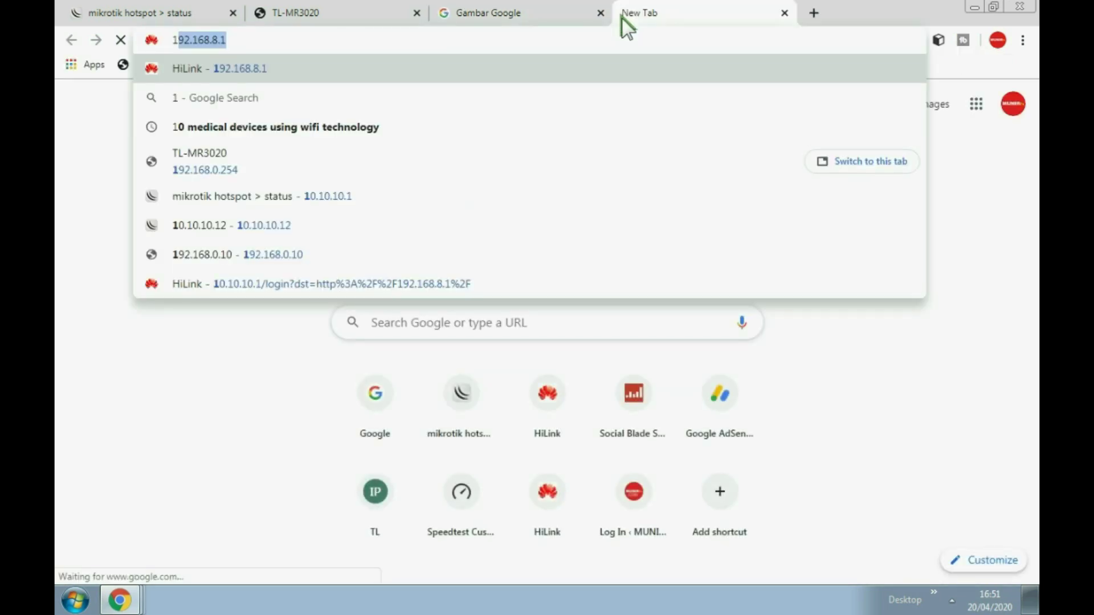
{"action": "type", "text": "0"}
{"action": "key", "text": "Return"}
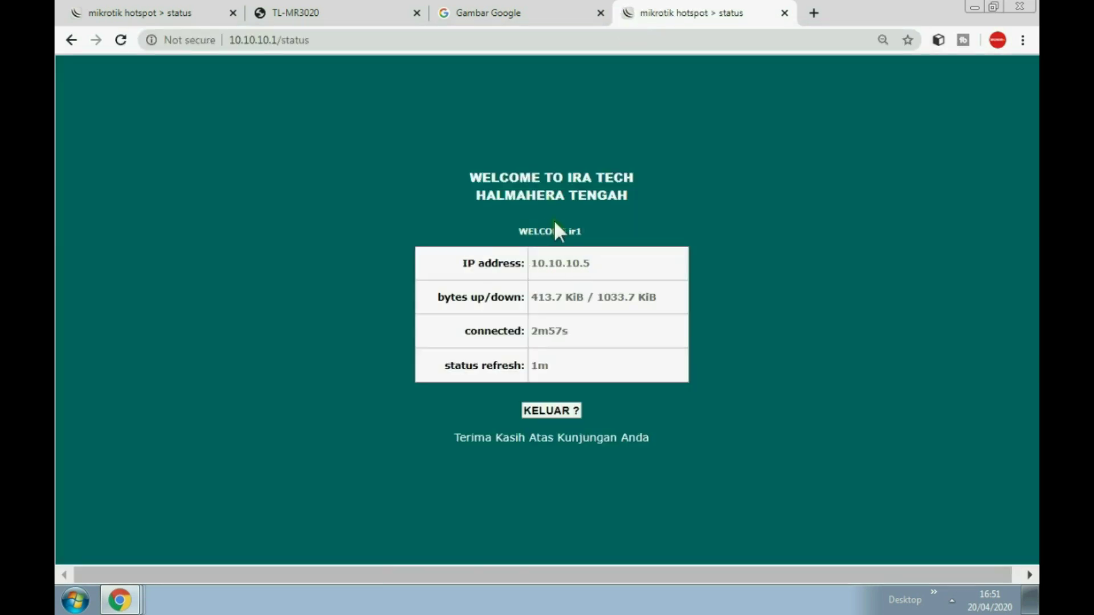
Check the hotspot session for client 10.10.10.5, then go back to the TL-MR3020 tab
{"action": "double_click", "coordinate": [585, 231]}
{"action": "left_click", "coordinate": [952, 600]}
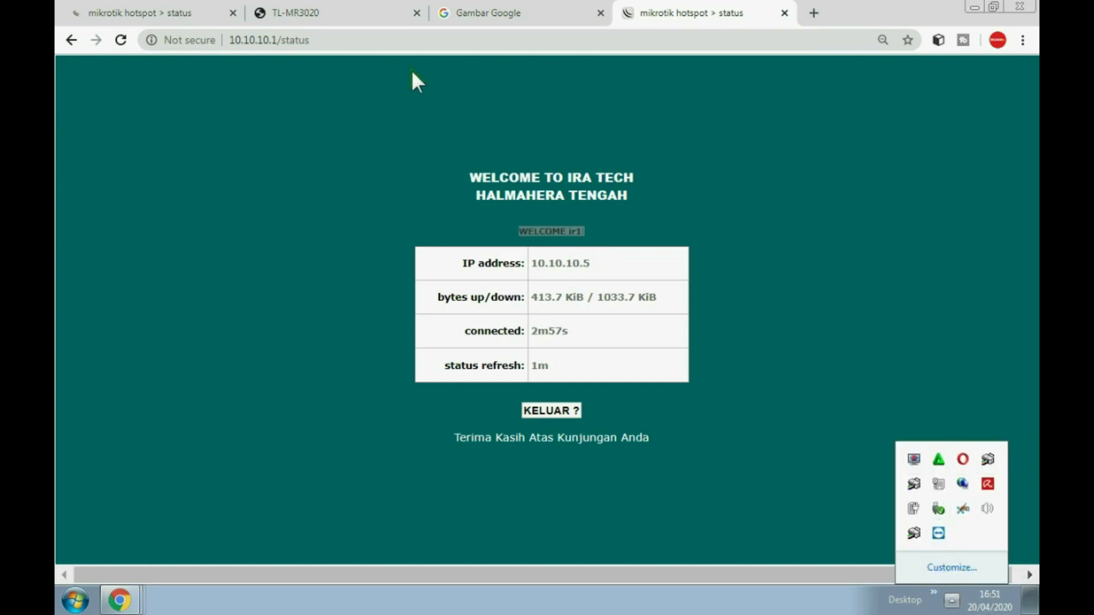
{"action": "left_click", "coordinate": [288, 17]}
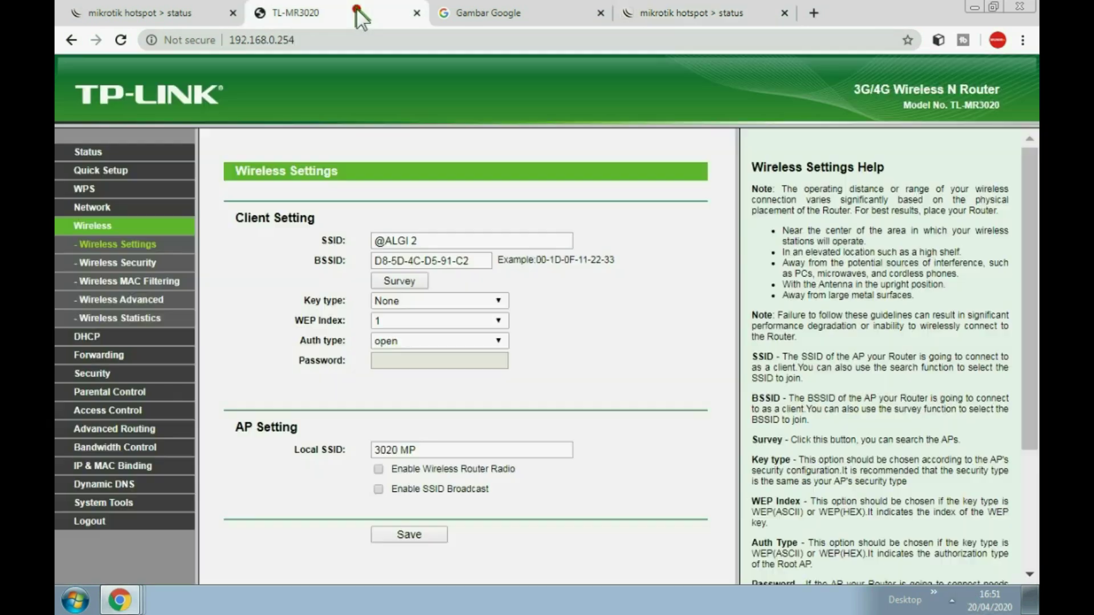
Select the whole Local SSID text '3020 MP', then go to the hotspot status tab
{"action": "triple_click", "coordinate": [424, 451]}
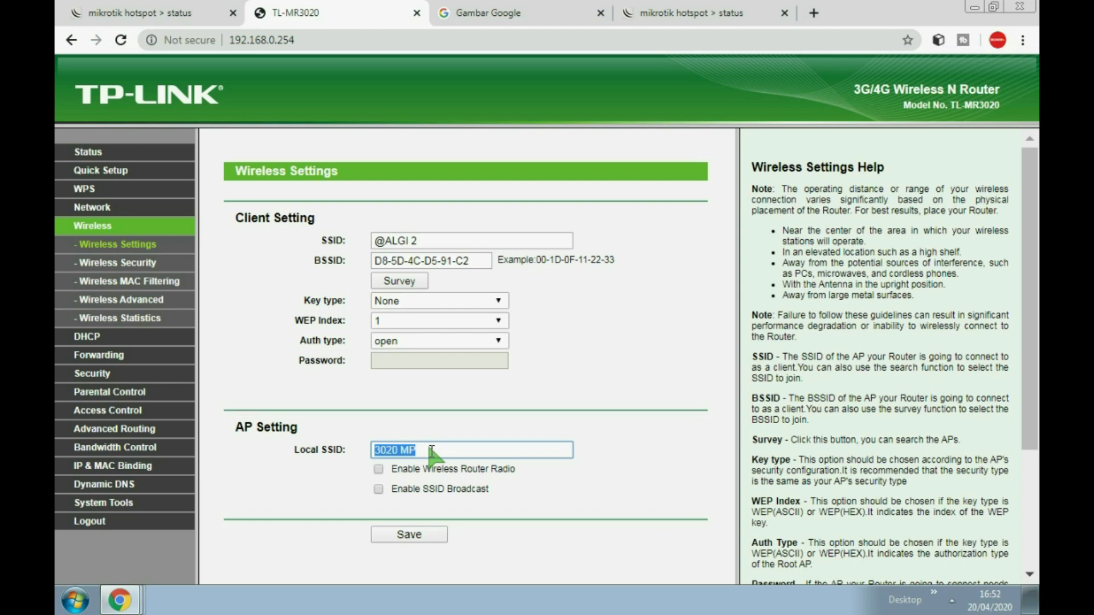
{"action": "left_click", "coordinate": [183, 12]}
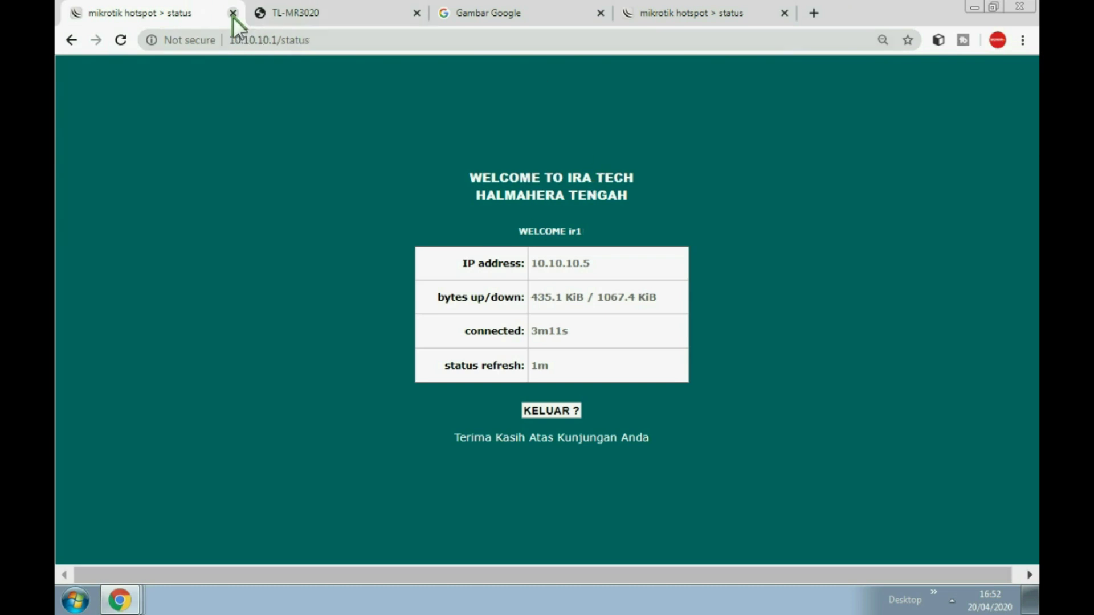
{"action": "left_click", "coordinate": [305, 12]}
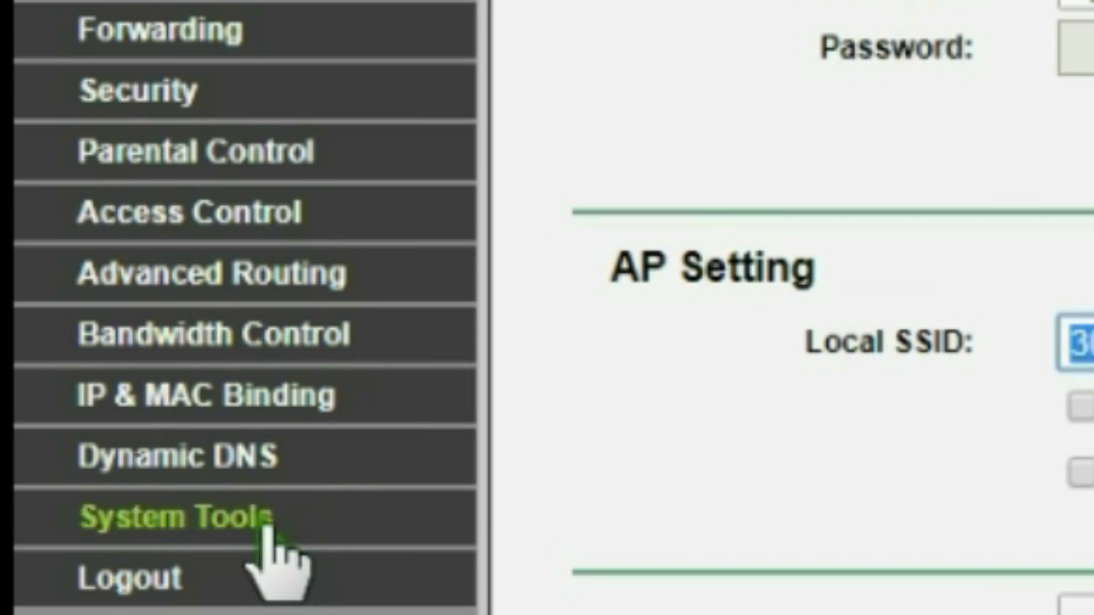
On the System Tools > Password page, enter the old user name admin and the current password
{"action": "left_click", "coordinate": [262, 518]}
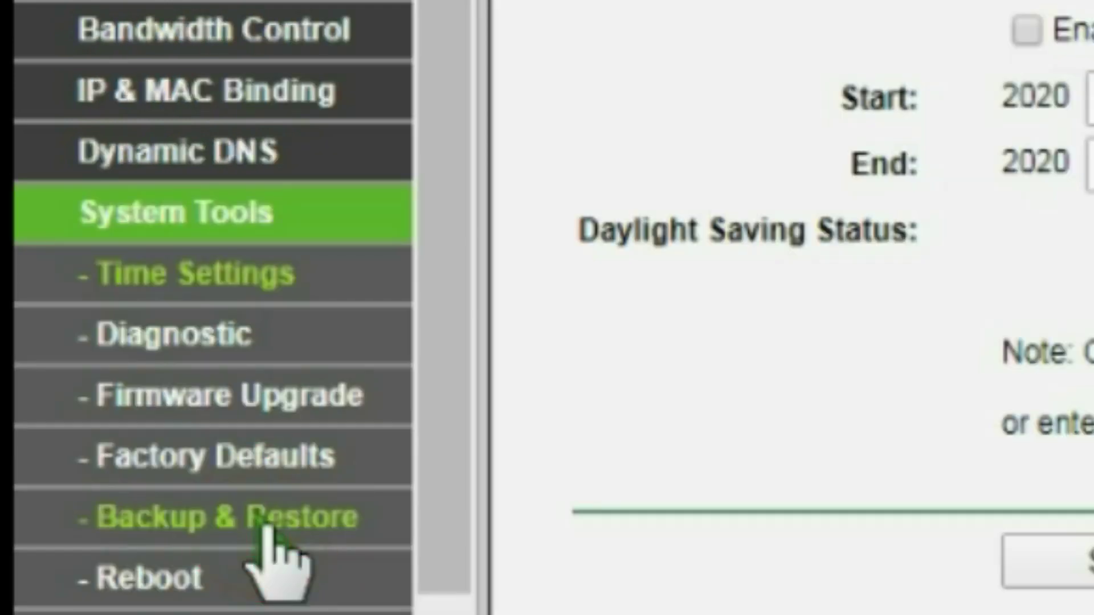
{"action": "scroll", "coordinate": [425, 259], "scroll_direction": "down", "scroll_amount": 3}
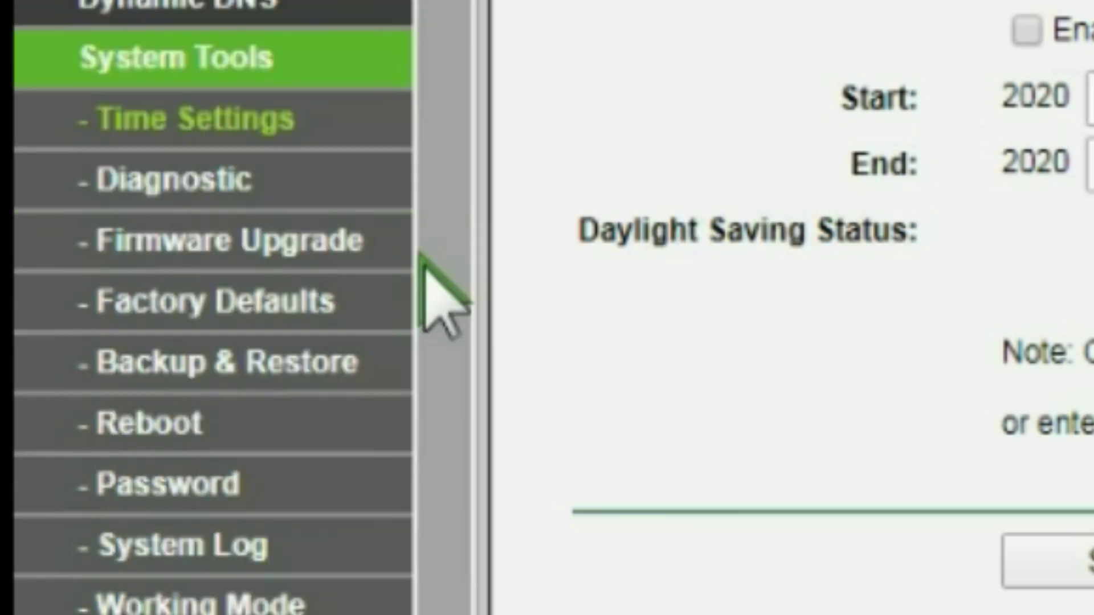
{"action": "left_click", "coordinate": [166, 482]}
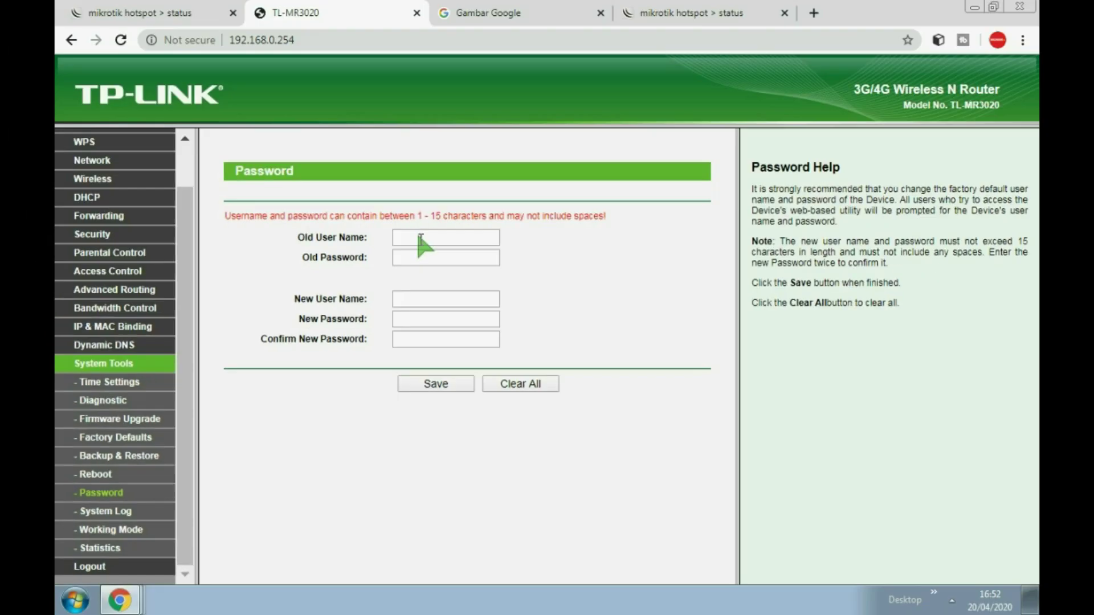
{"action": "left_click", "coordinate": [420, 238]}
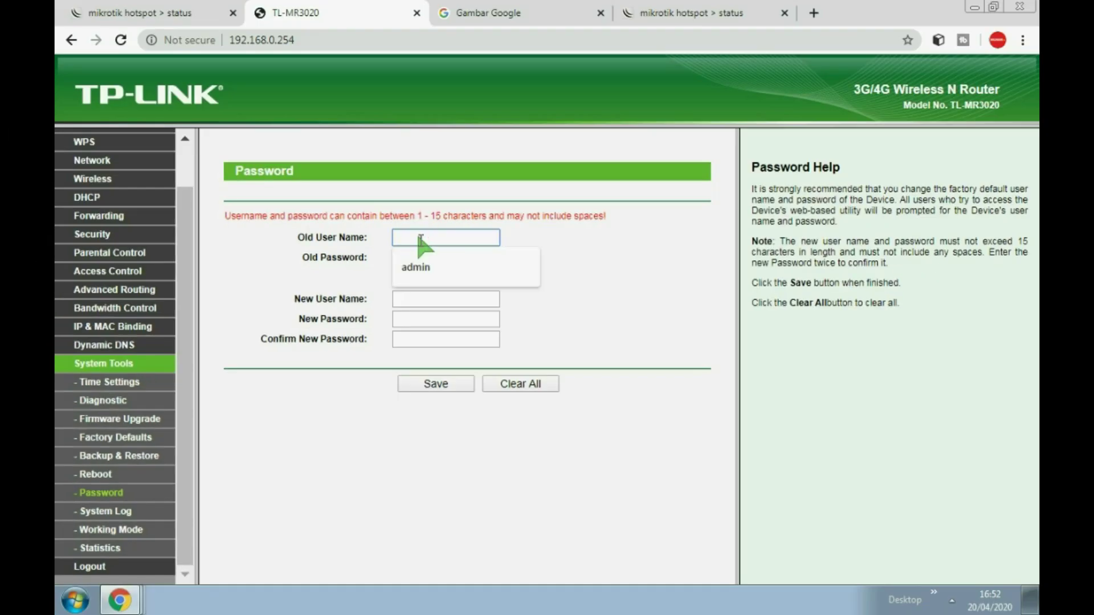
{"action": "left_click", "coordinate": [405, 265]}
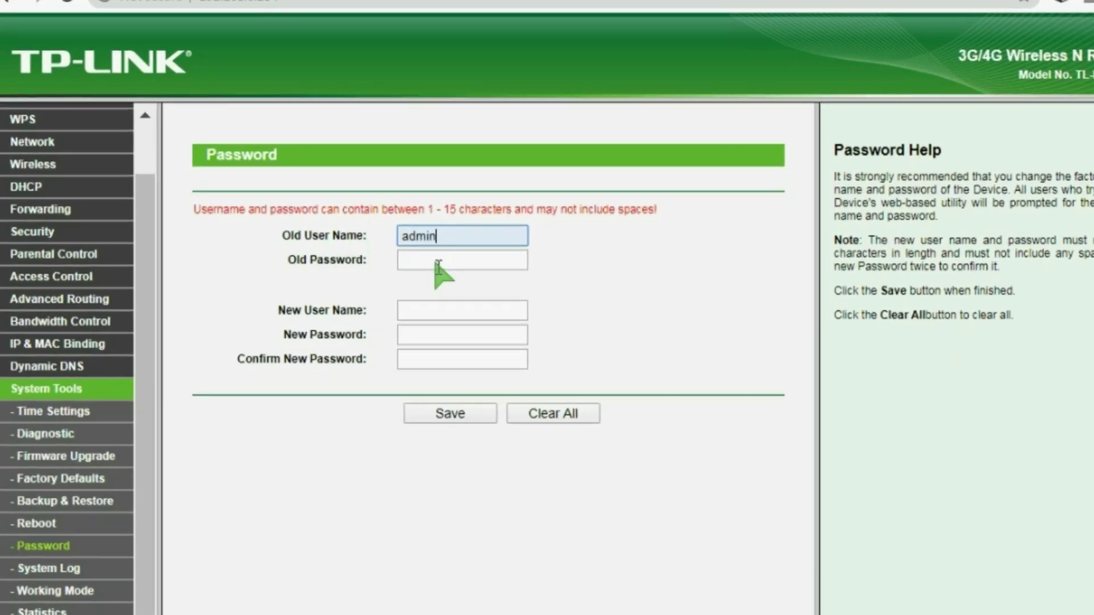
{"action": "left_click", "coordinate": [438, 264]}
{"action": "type", "text": "adm"}
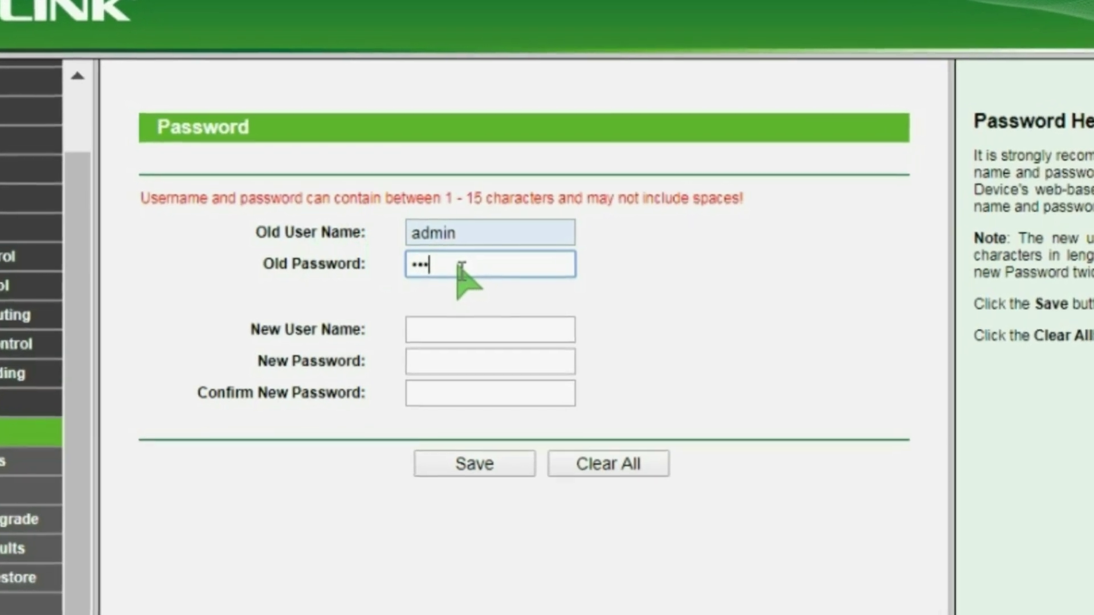
{"action": "type", "text": "in"}
Enter the new admin user name and the new password twice, then save
{"action": "left_click", "coordinate": [444, 336]}
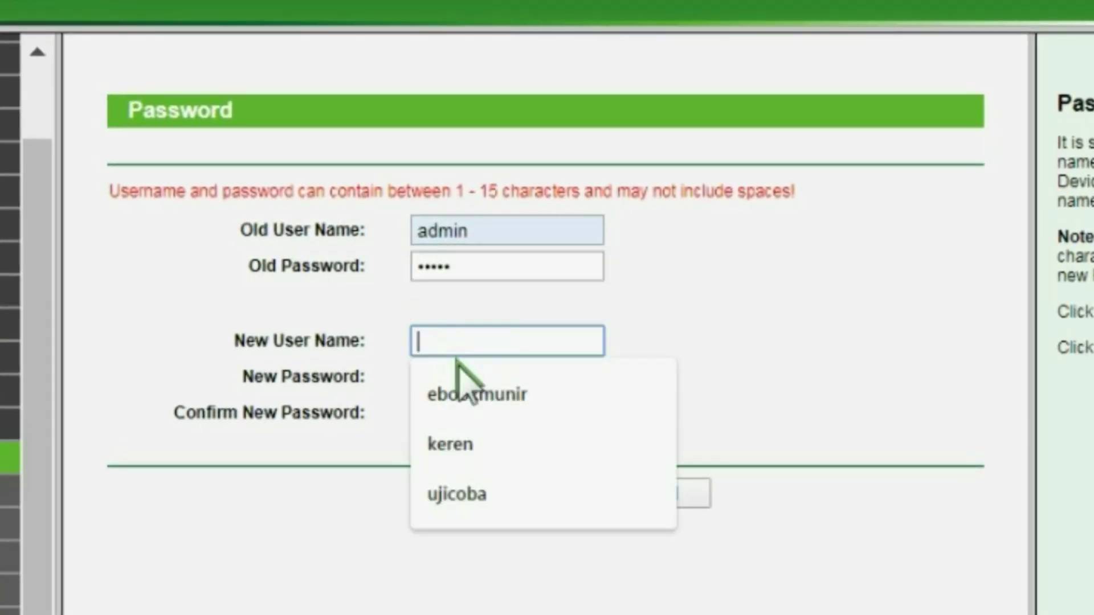
{"action": "left_click", "coordinate": [447, 393]}
{"action": "left_click", "coordinate": [459, 377]}
{"action": "type", "text": "••••••••••••••"}
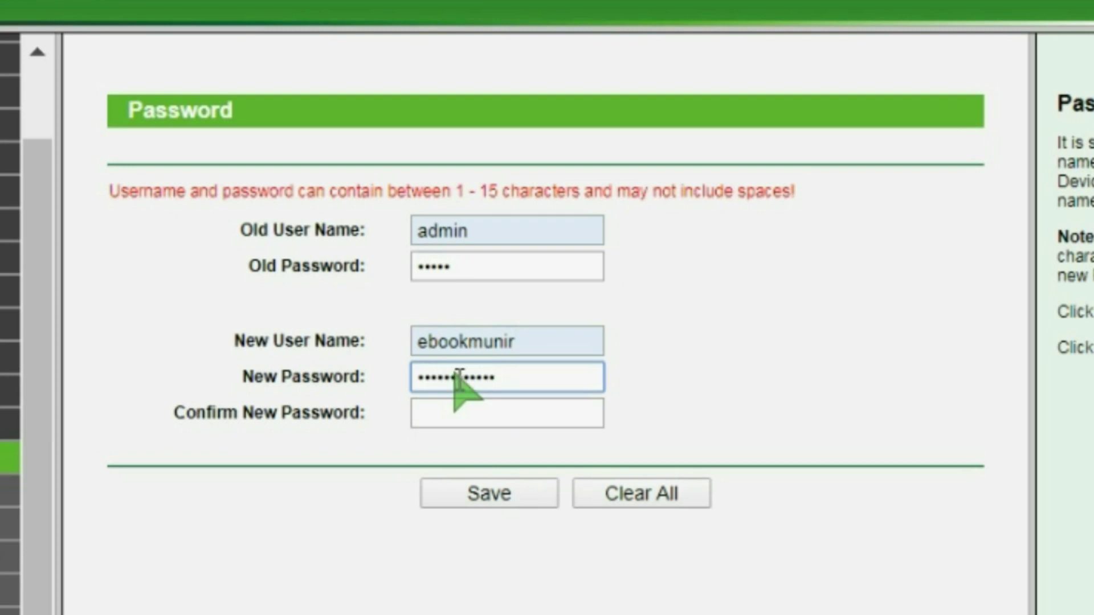
{"action": "left_click", "coordinate": [464, 415]}
{"action": "type", "text": "•••••••••••••"}
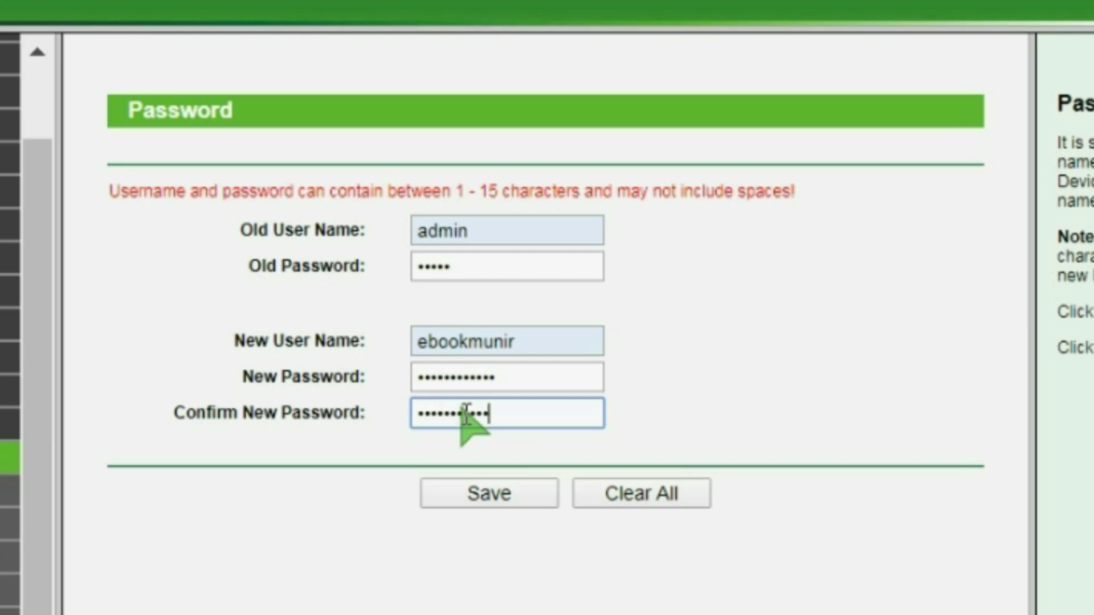
{"action": "left_click", "coordinate": [460, 490]}
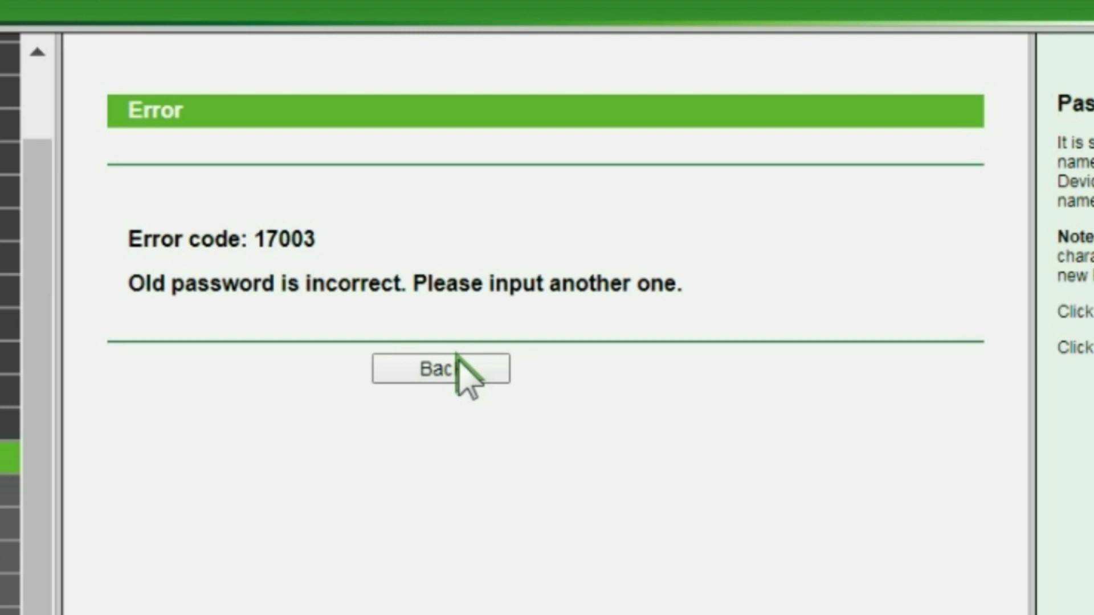
After the error, re-enter the current password and both new password fields, and save again
{"action": "left_click", "coordinate": [446, 371]}
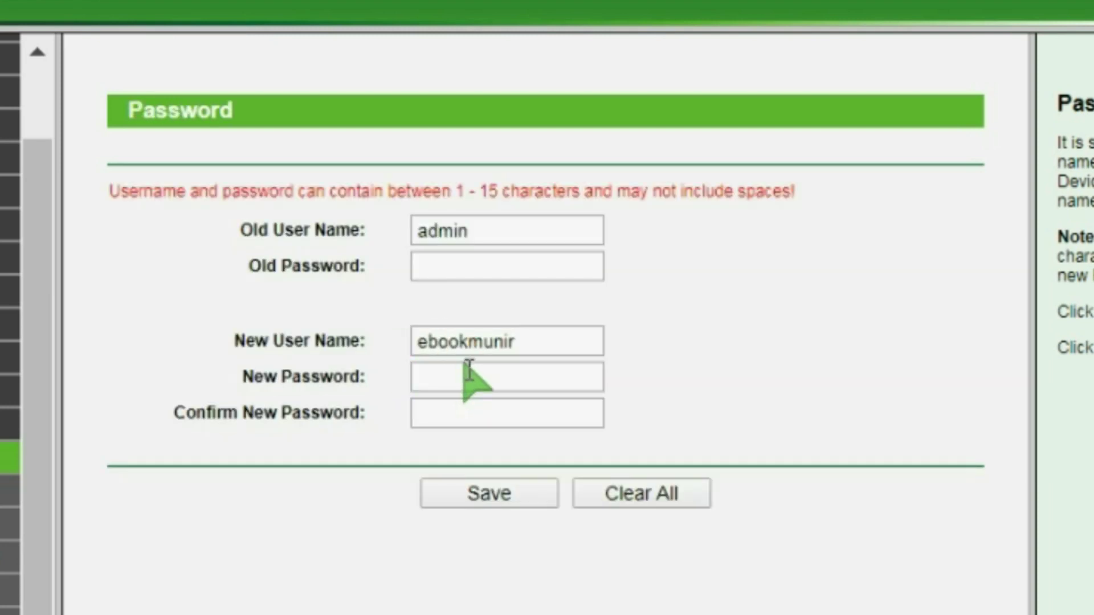
{"action": "left_click", "coordinate": [471, 269]}
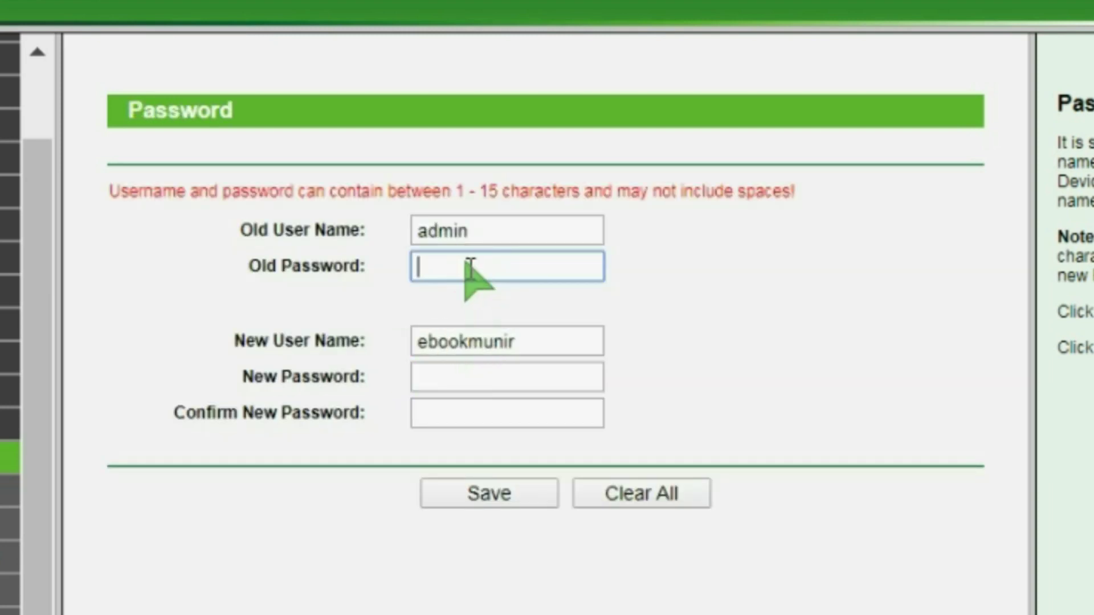
{"action": "type", "text": "admin"}
{"action": "left_click", "coordinate": [486, 377]}
{"action": "type", "text": "123456789012"}
{"action": "left_click", "coordinate": [438, 423]}
{"action": "type", "text": "1234567890123"}
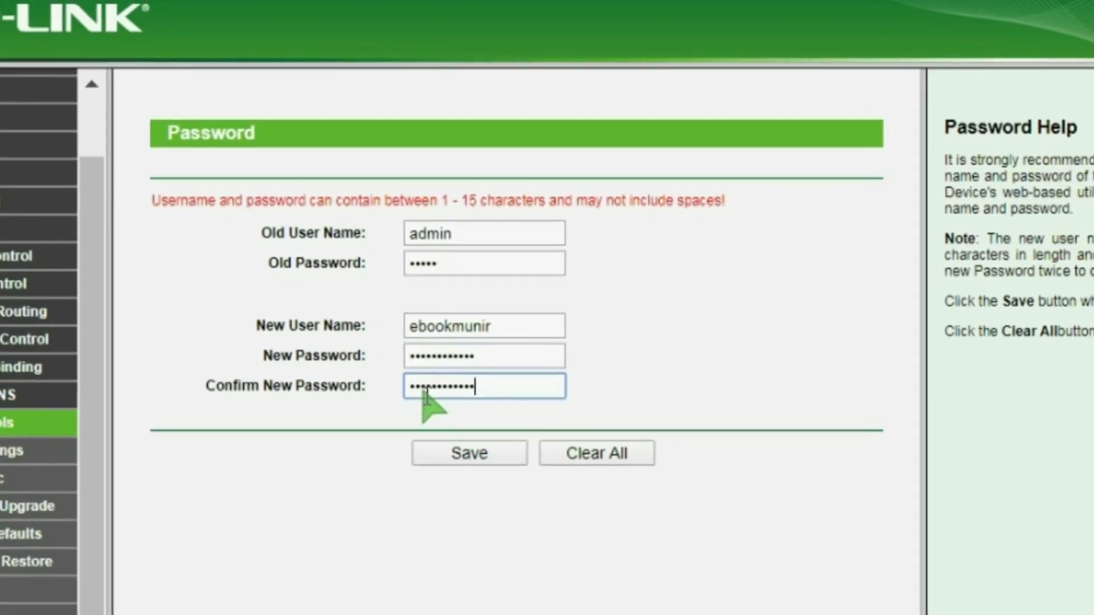
{"action": "left_click", "coordinate": [476, 469]}
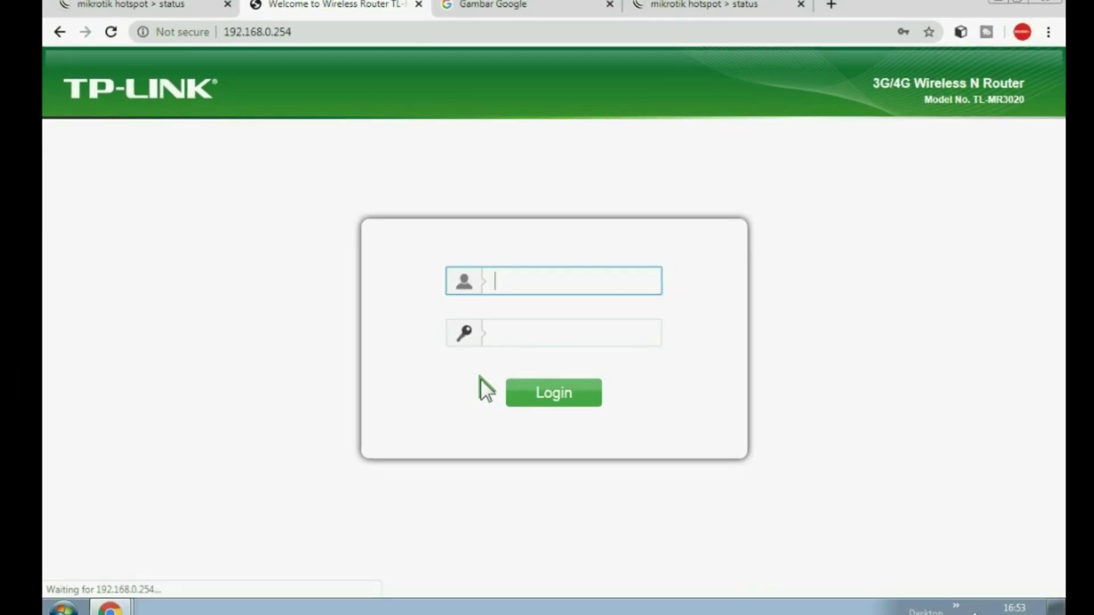
Log in to the TL-MR3020 admin with the new user name and password
{"action": "left_click", "coordinate": [528, 283]}
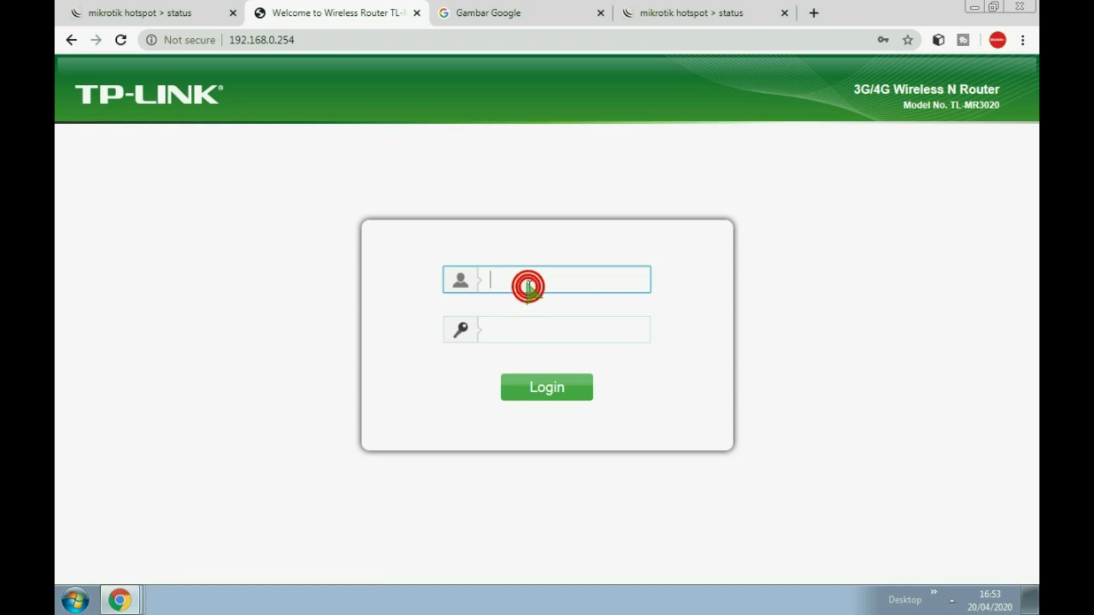
{"action": "type", "text": "ebookmunir"}
{"action": "left_click", "coordinate": [514, 328]}
{"action": "type", "text": "admin•••••••"}
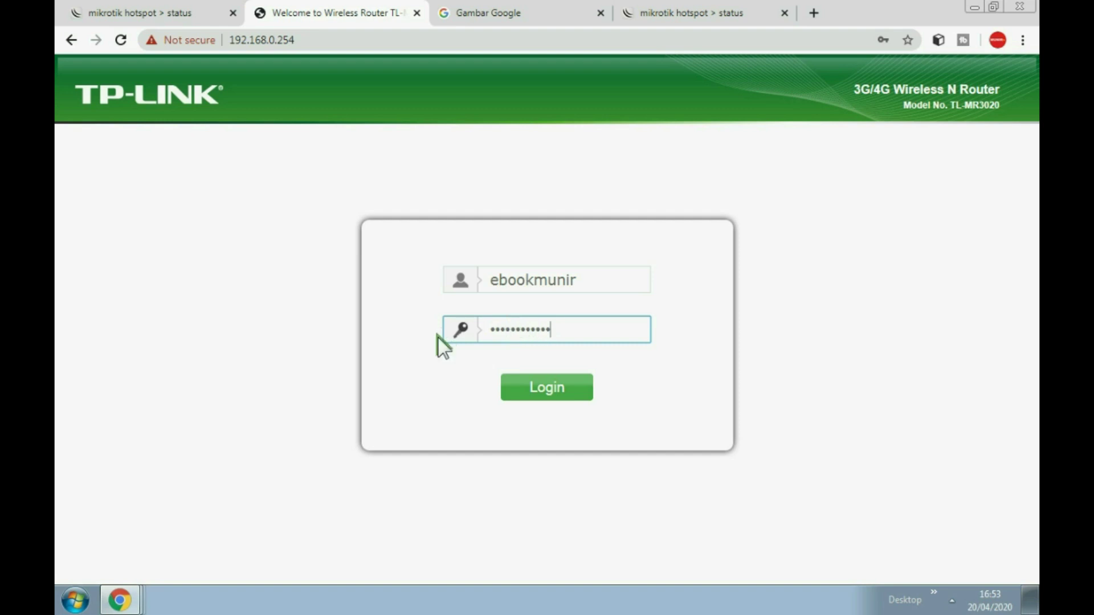
{"action": "left_click", "coordinate": [541, 389]}
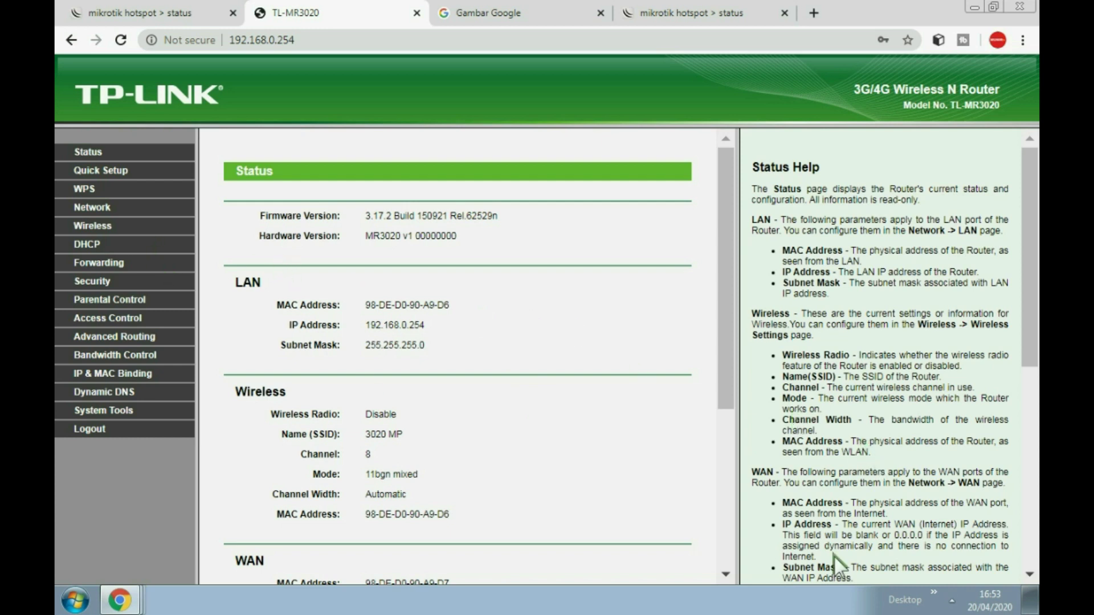
Check the available Wi-Fi networks from the tray, then go to the MikroTik hotspot status tab
{"action": "left_click", "coordinate": [951, 602]}
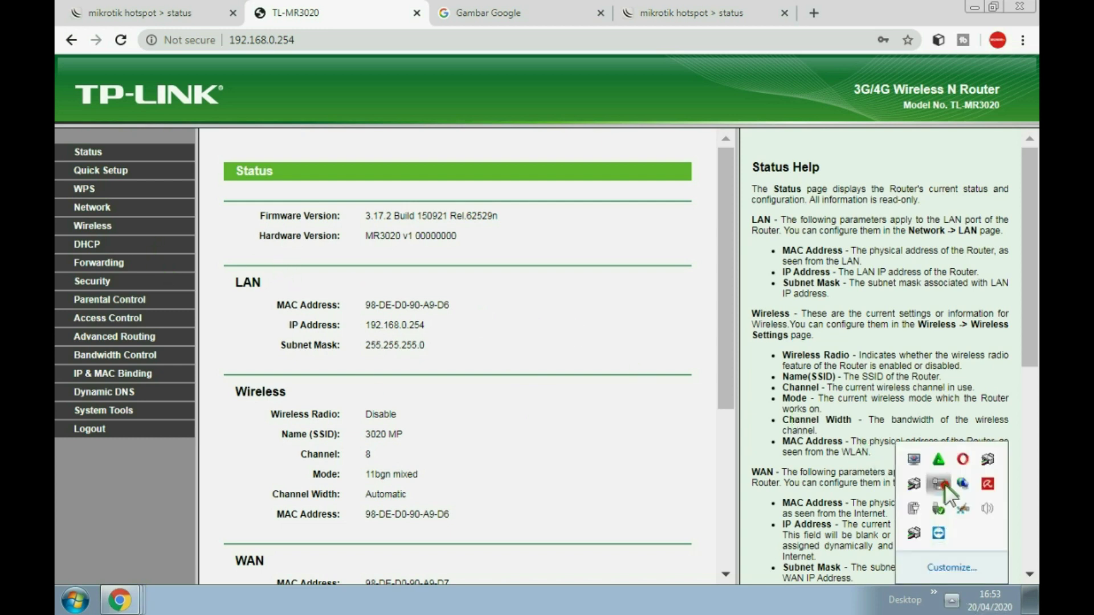
{"action": "left_click", "coordinate": [938, 508]}
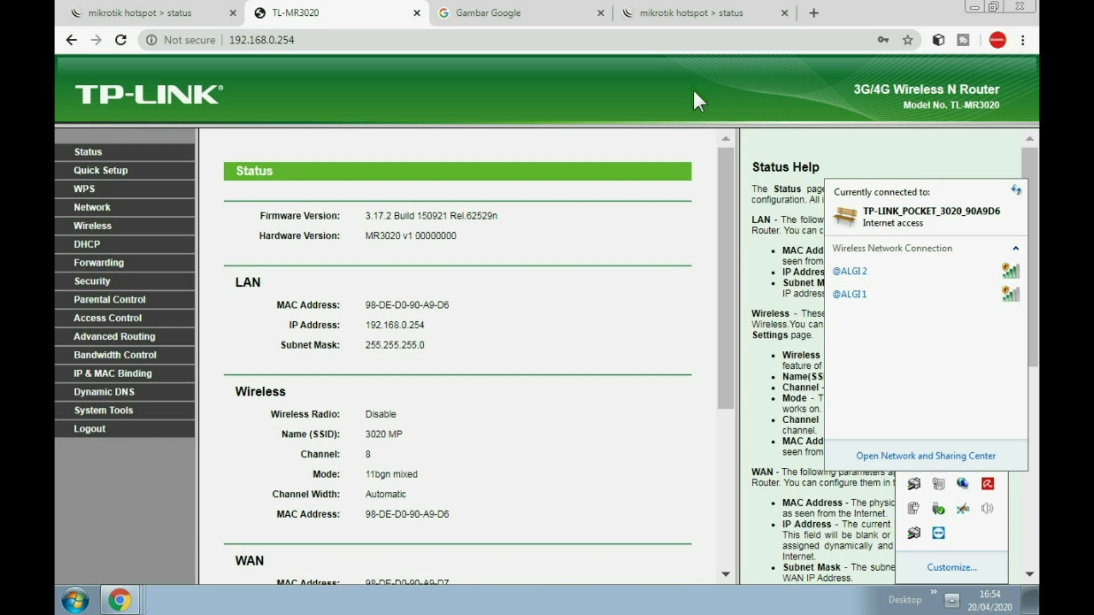
{"action": "left_click", "coordinate": [951, 599]}
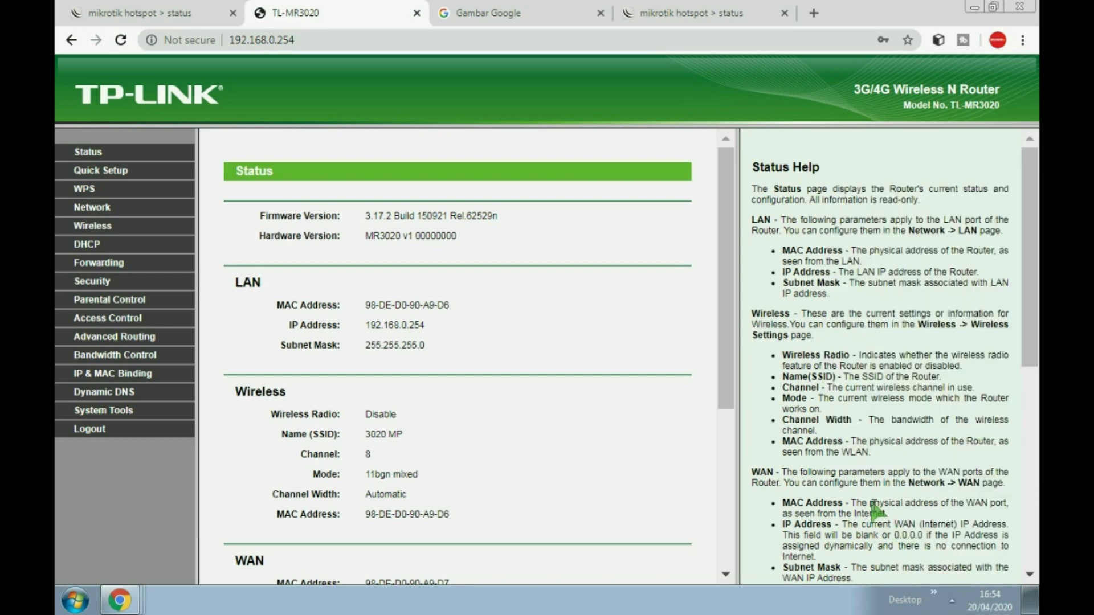
{"action": "left_click", "coordinate": [740, 16]}
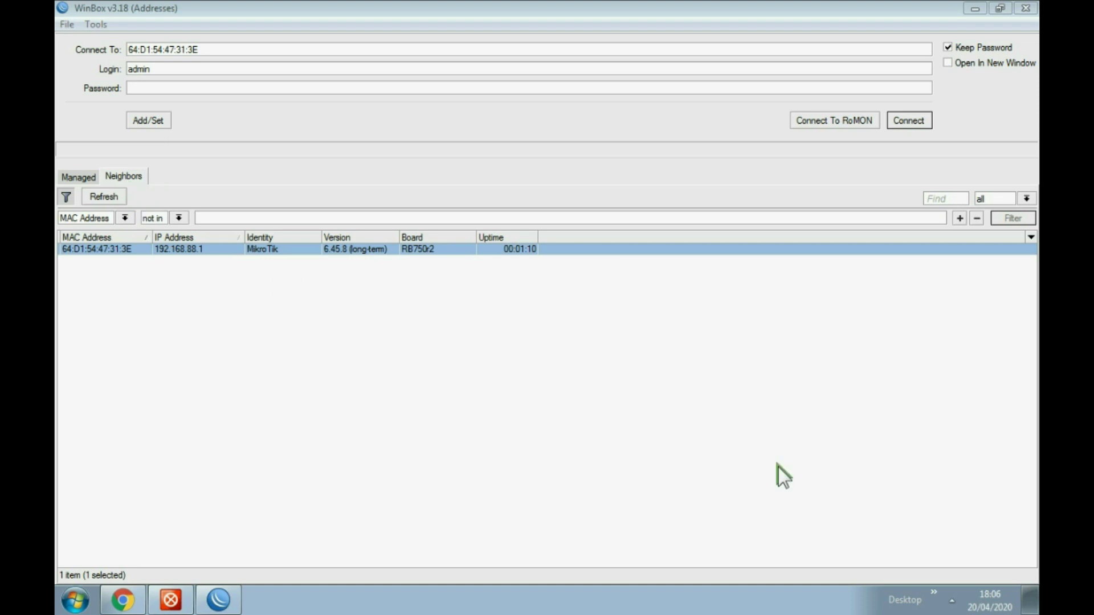
Check the list of available wireless networks in the notification area
{"action": "left_click", "coordinate": [959, 599]}
{"action": "left_click", "coordinate": [963, 484]}
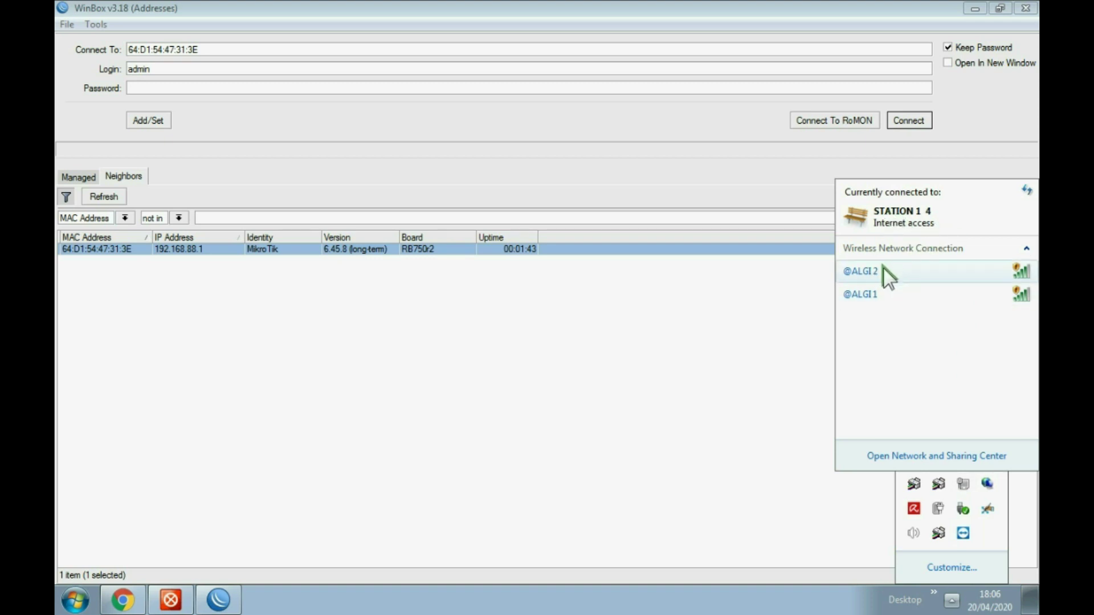
{"action": "left_click", "coordinate": [962, 486]}
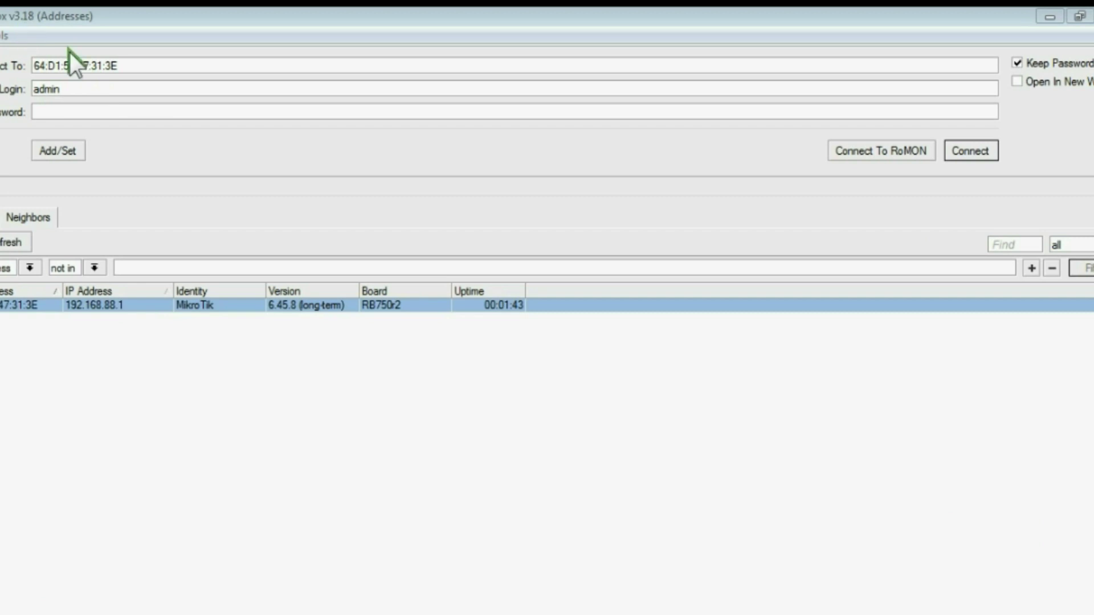
Select the hEX lite router's MAC in Neighbors and connect, retrying after the login error
{"action": "double_click", "coordinate": [57, 88]}
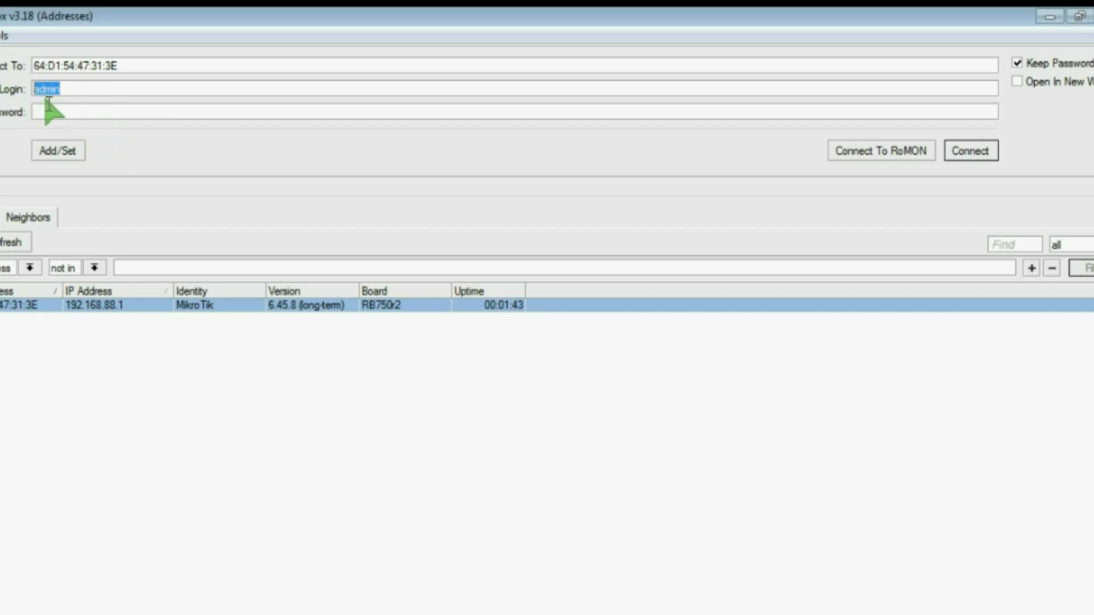
{"action": "left_click", "coordinate": [50, 110]}
{"action": "left_click", "coordinate": [5, 324]}
{"action": "left_click", "coordinate": [5, 305]}
{"action": "left_click", "coordinate": [963, 149]}
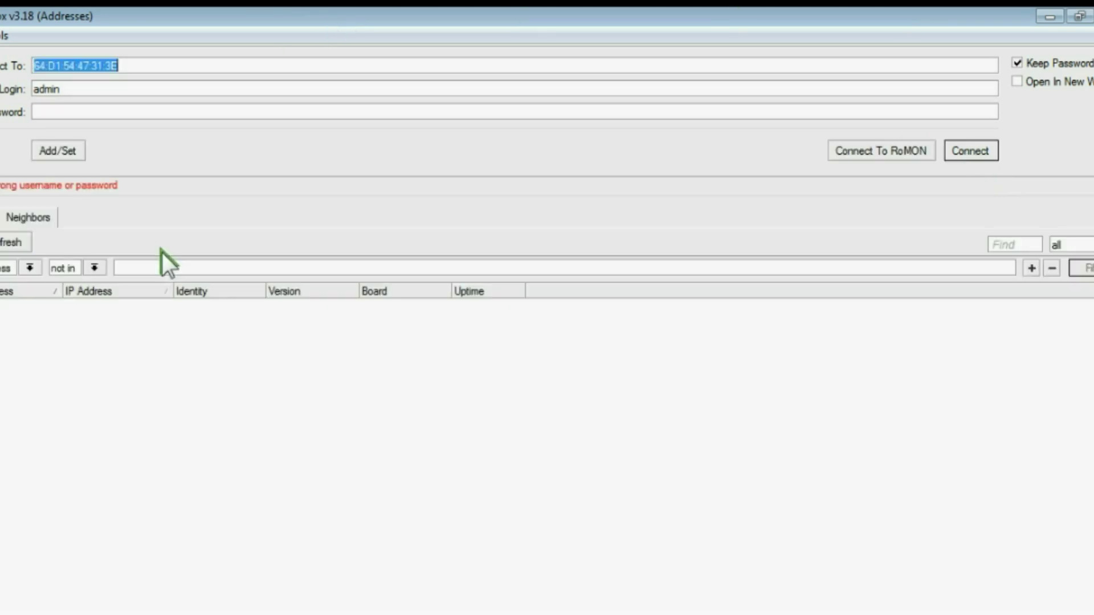
{"action": "left_click", "coordinate": [5, 305]}
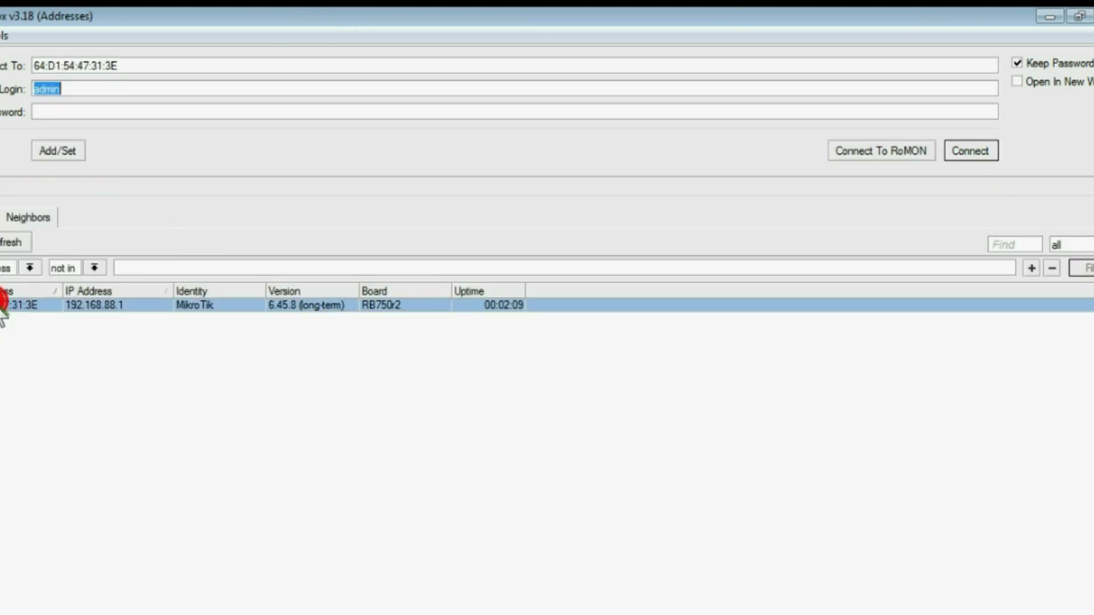
{"action": "left_click", "coordinate": [979, 150]}
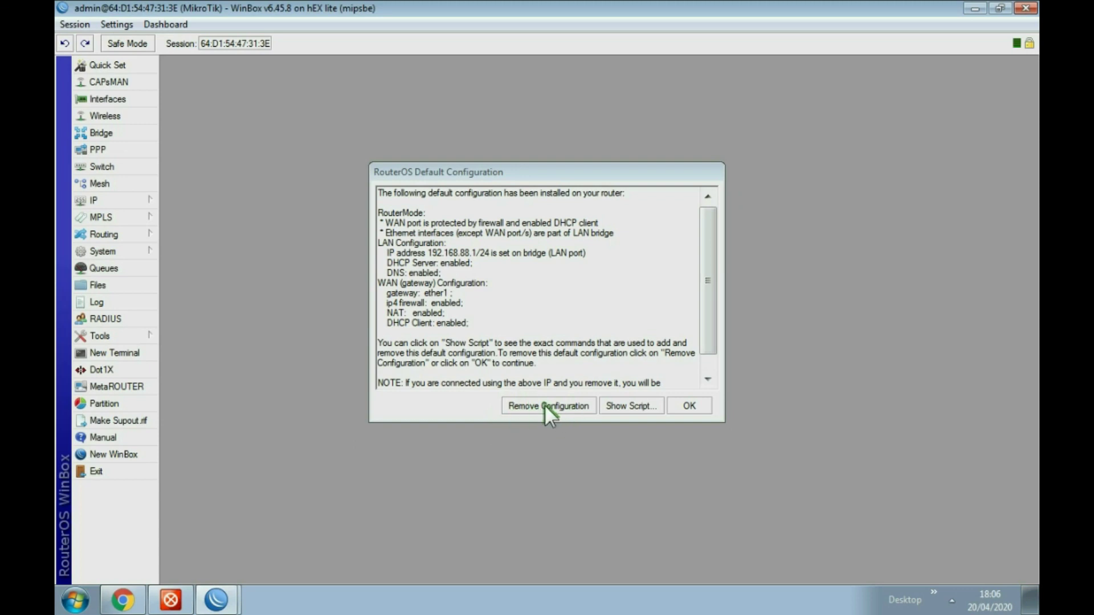
Remove the default configuration, cancel the auto-reconnect, and reconnect to the reset router from Neighbors
{"action": "left_click", "coordinate": [545, 405]}
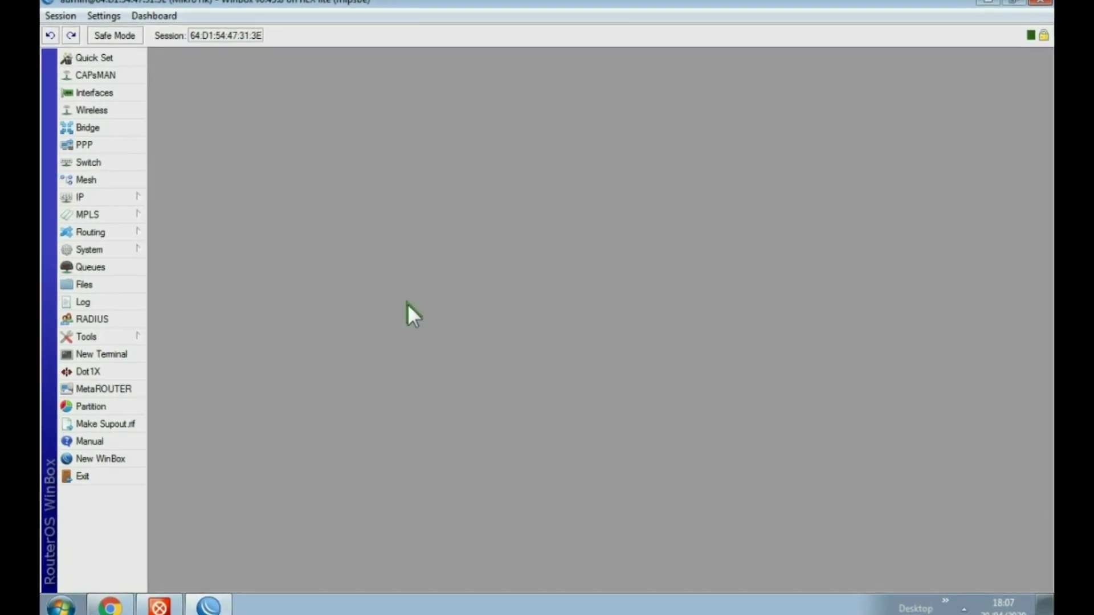
{"action": "left_click", "coordinate": [106, 88]}
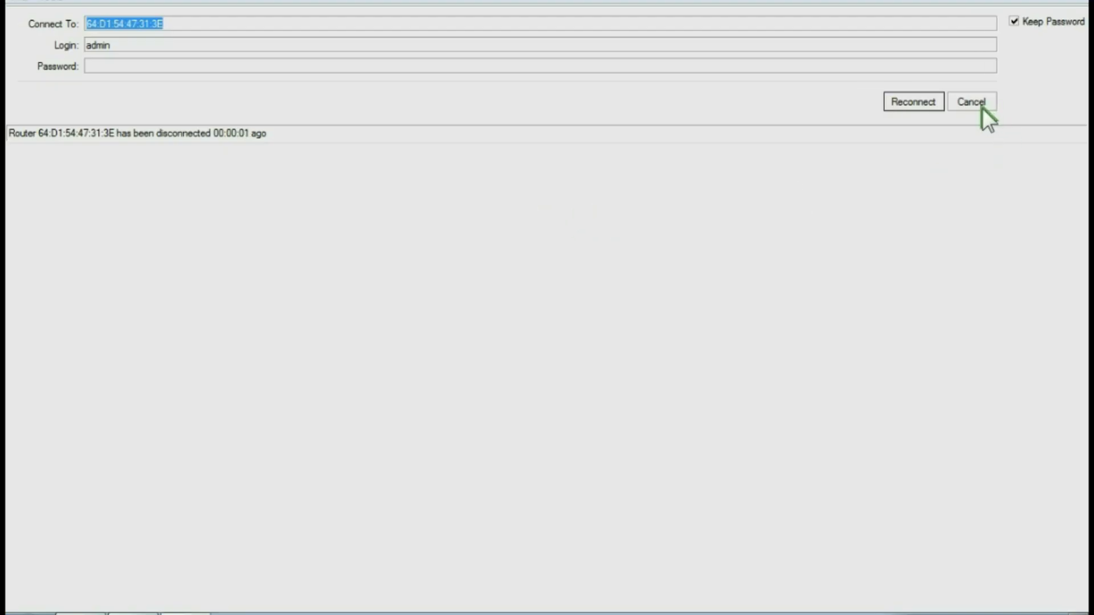
{"action": "left_click", "coordinate": [972, 101]}
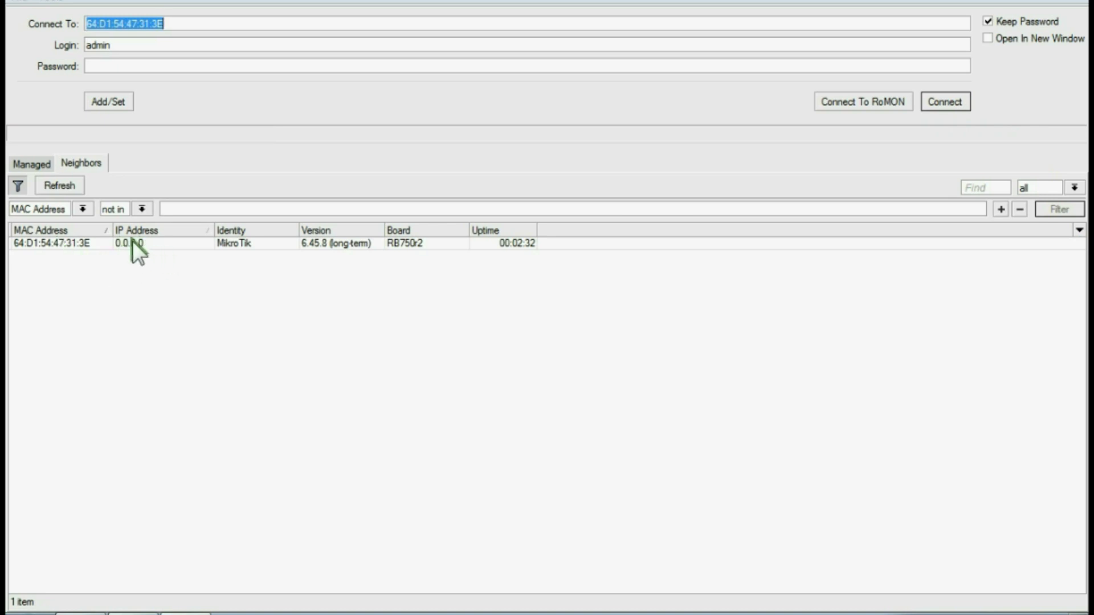
{"action": "left_click", "coordinate": [55, 241]}
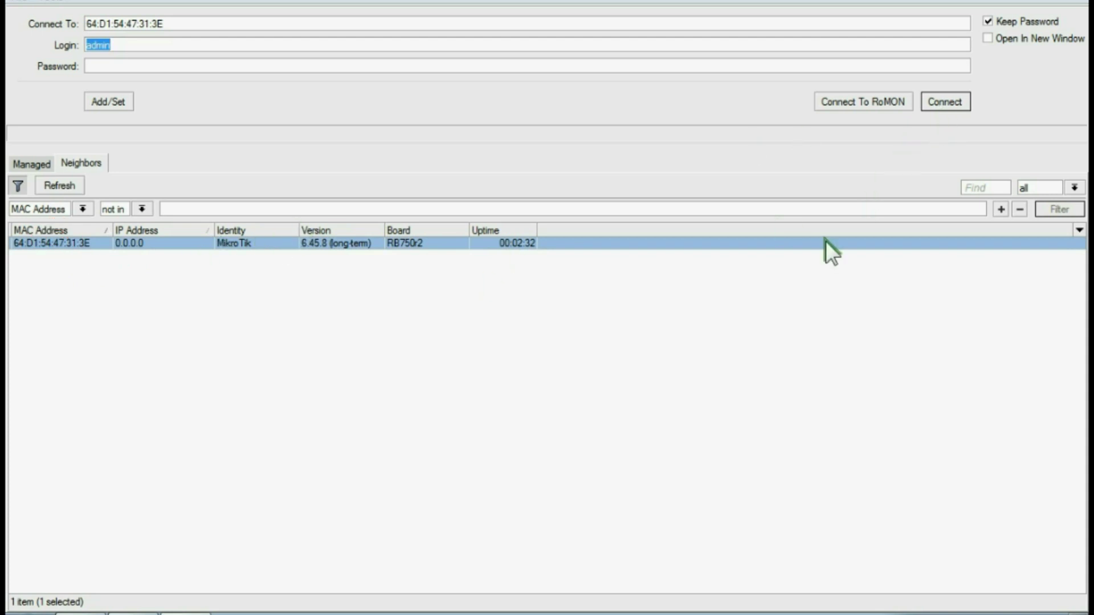
{"action": "left_click", "coordinate": [943, 103]}
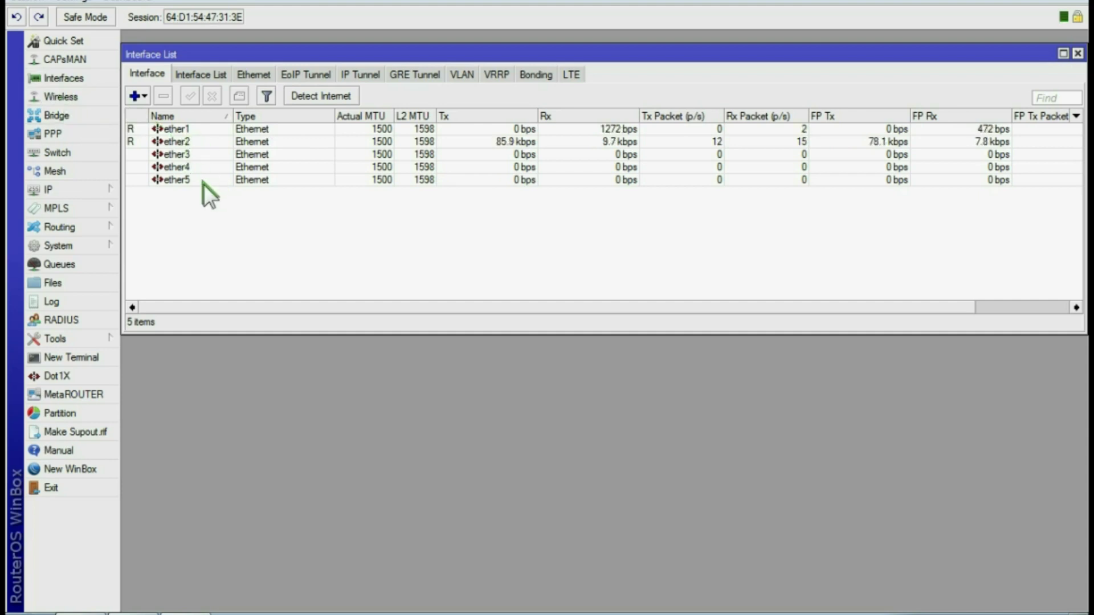
Rename interface ether1 to ether1-internet
{"action": "left_click", "coordinate": [189, 132]}
{"action": "double_click", "coordinate": [200, 129]}
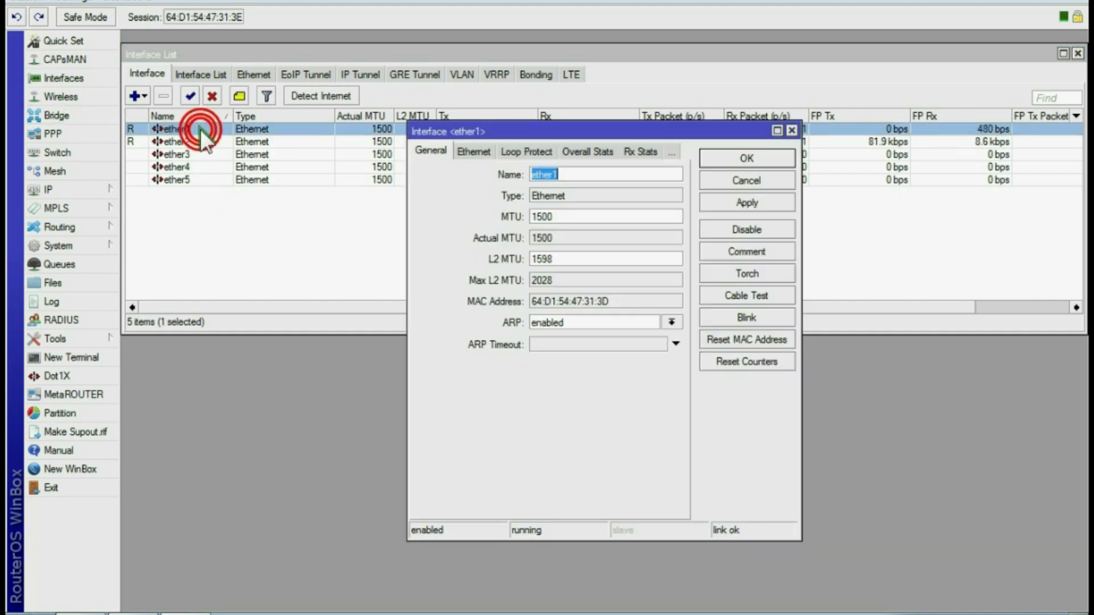
{"action": "left_click", "coordinate": [568, 173]}
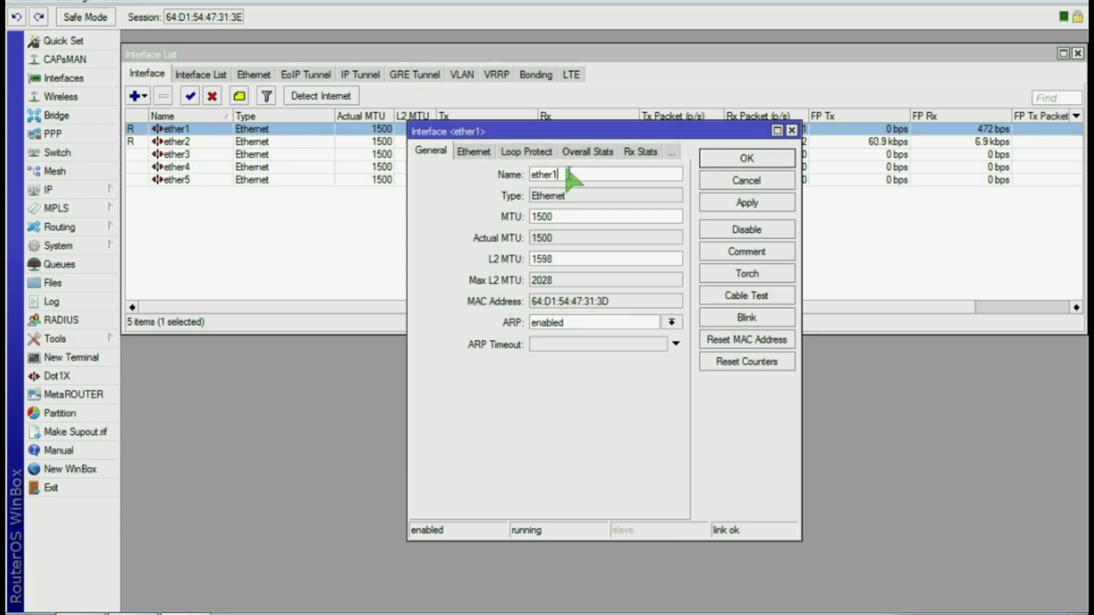
{"action": "type", "text": "-internet"}
{"action": "left_click", "coordinate": [730, 200]}
{"action": "left_click", "coordinate": [747, 164]}
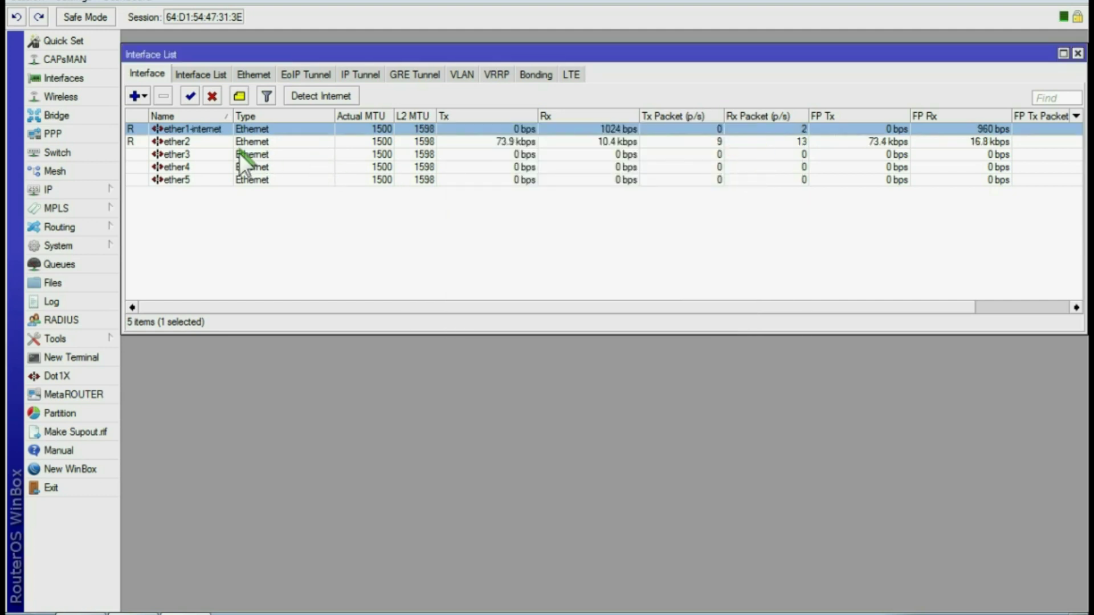
Rename ether2 to ether2-wifi and close the Interface List
{"action": "double_click", "coordinate": [204, 141]}
{"action": "left_click", "coordinate": [566, 173]}
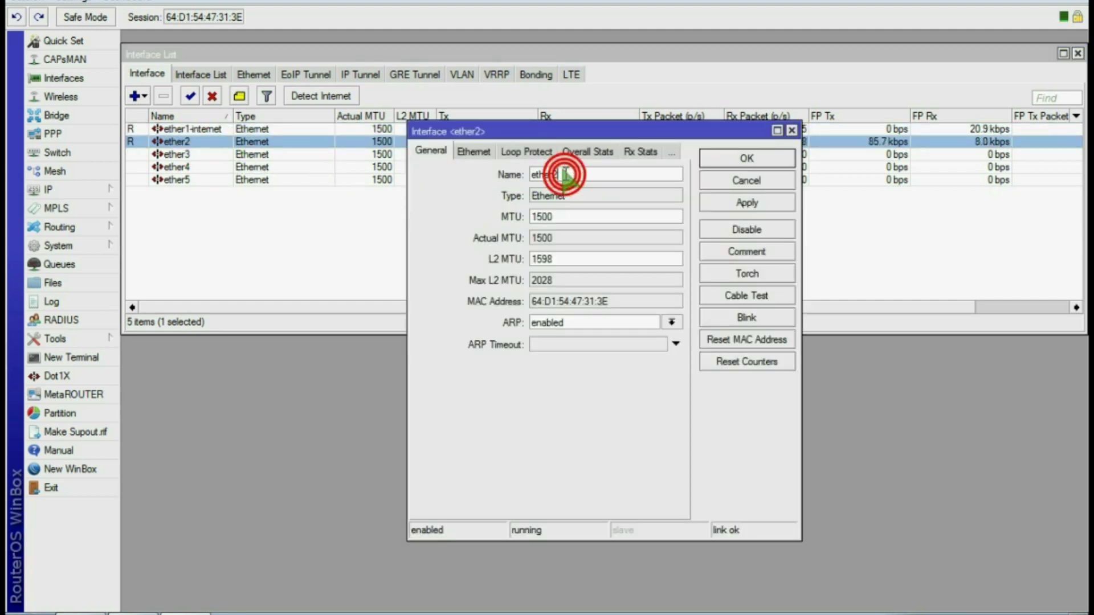
{"action": "type", "text": "-wifi"}
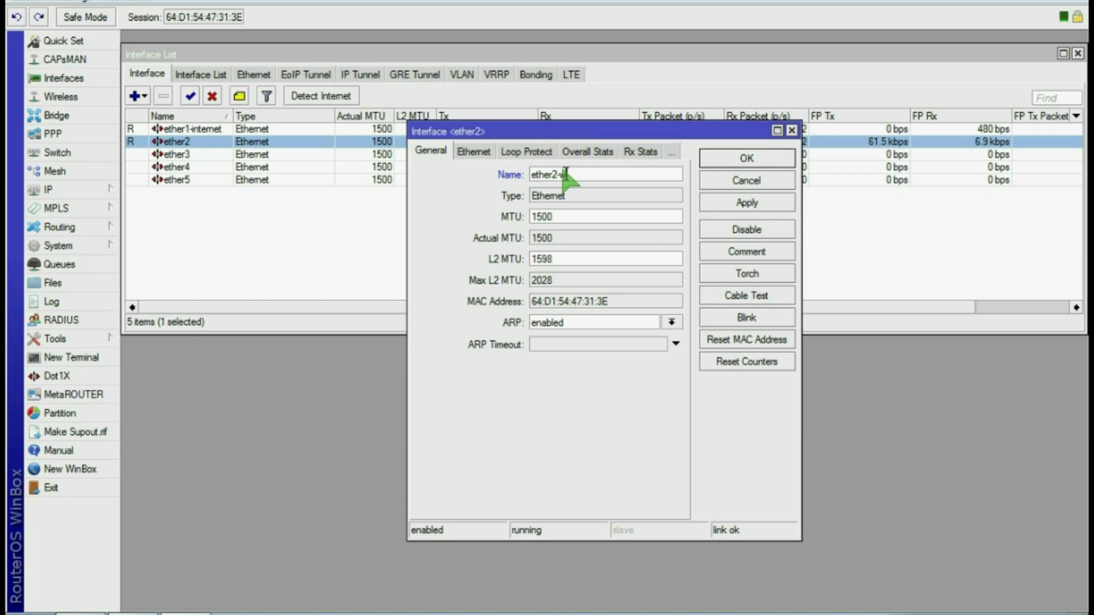
{"action": "left_click", "coordinate": [743, 204]}
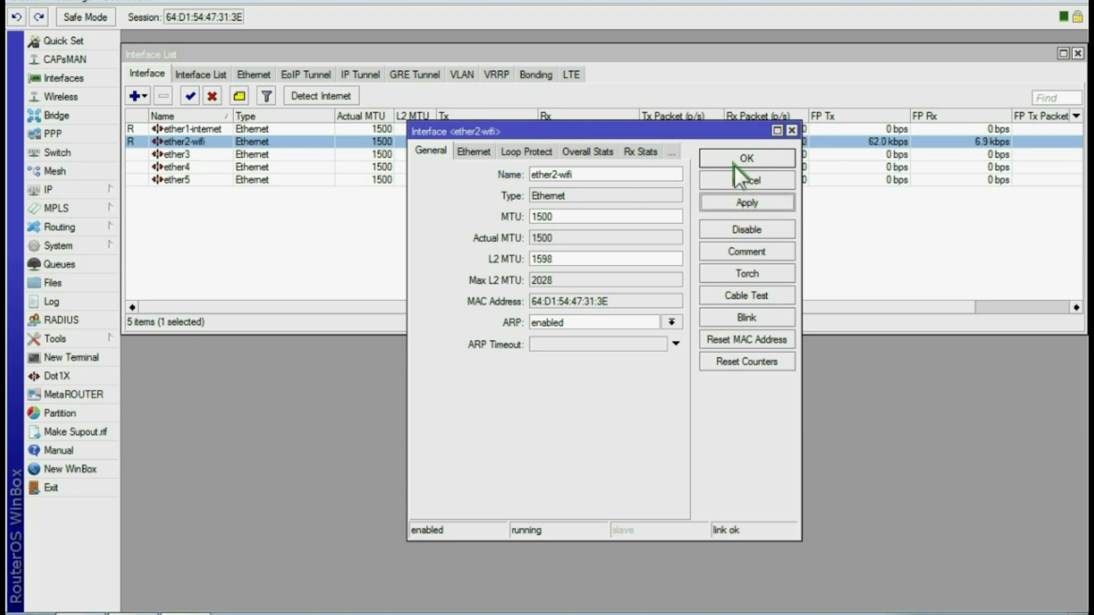
{"action": "left_click", "coordinate": [741, 161]}
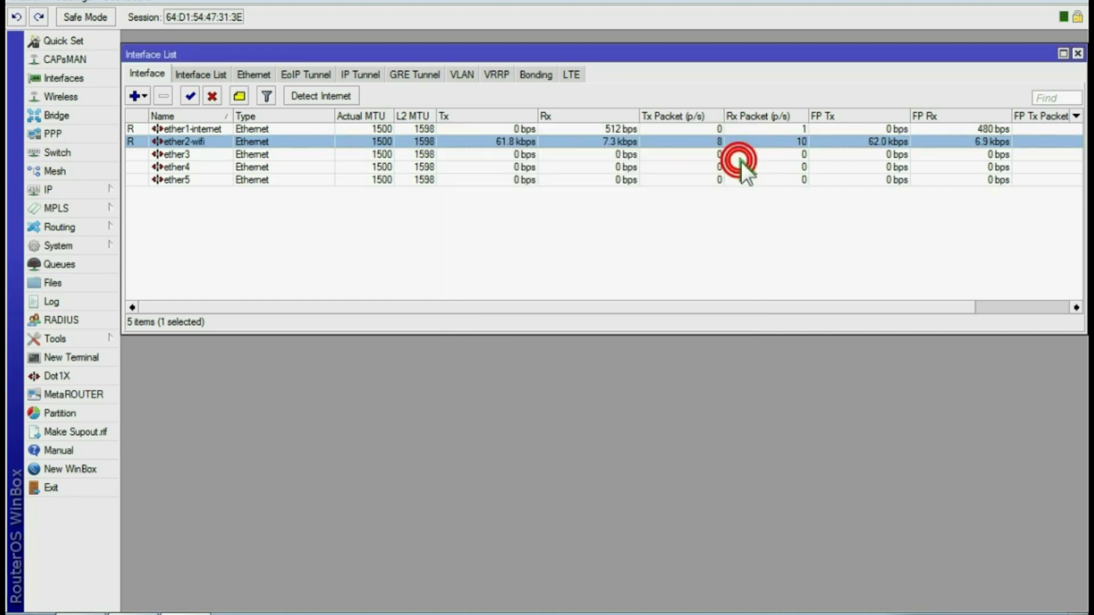
{"action": "left_click", "coordinate": [1079, 53]}
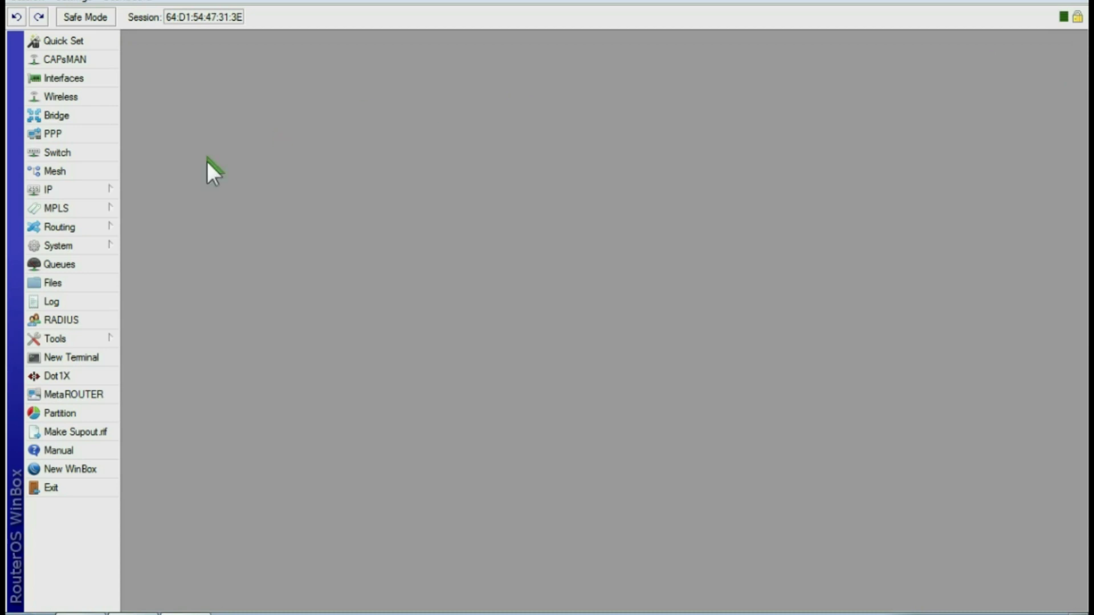
Add a DHCP client on ether1-internet under IP > DHCP Client, then close the list
{"action": "left_click", "coordinate": [67, 187]}
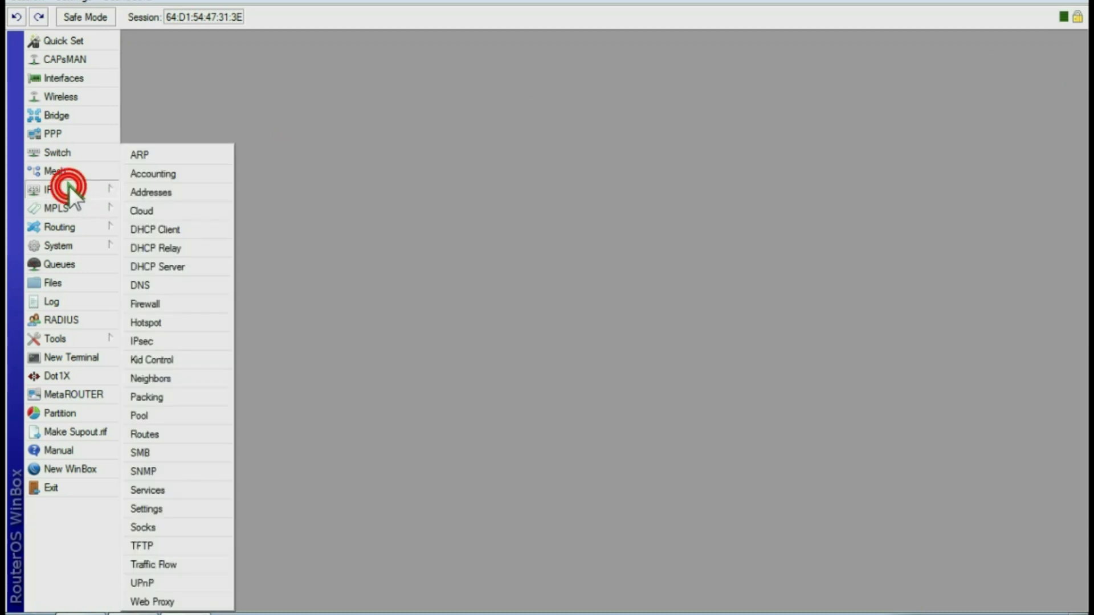
{"action": "left_click", "coordinate": [163, 229]}
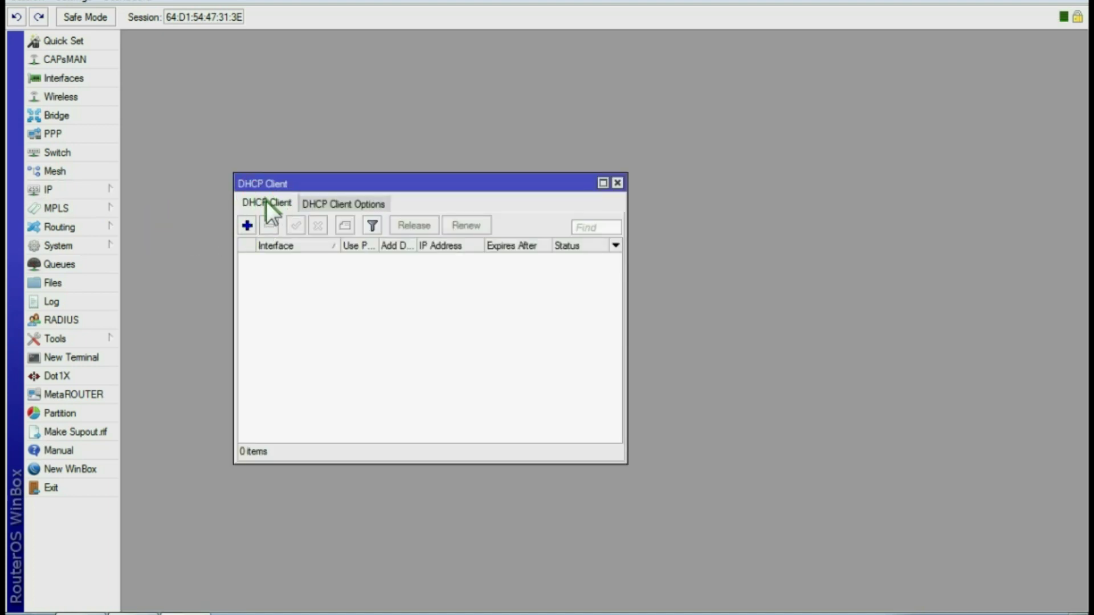
{"action": "left_click", "coordinate": [247, 225]}
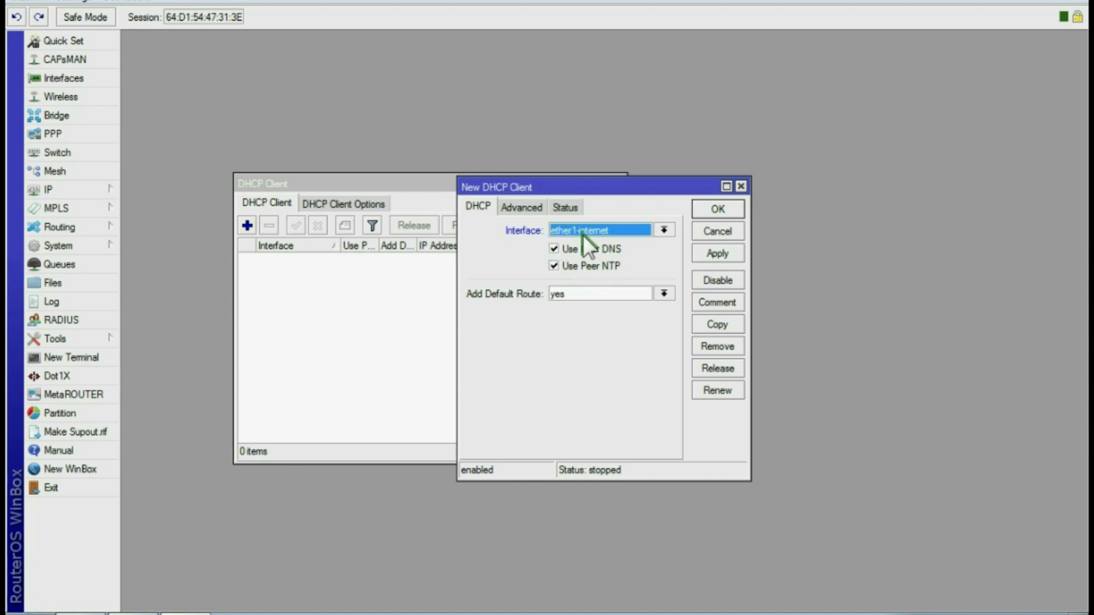
{"action": "left_click", "coordinate": [710, 252]}
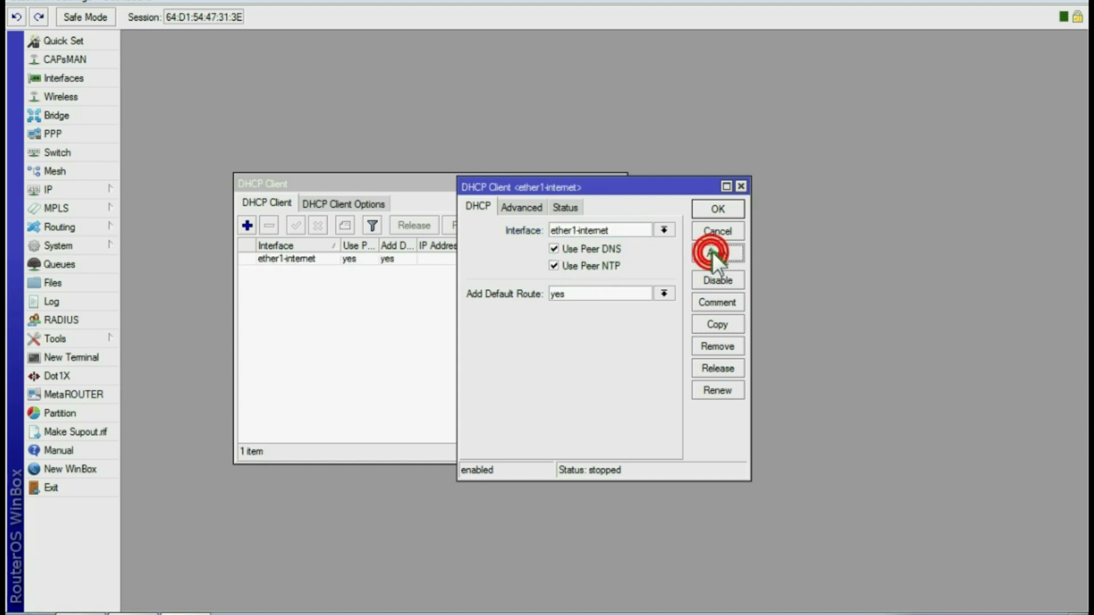
{"action": "left_click", "coordinate": [720, 210]}
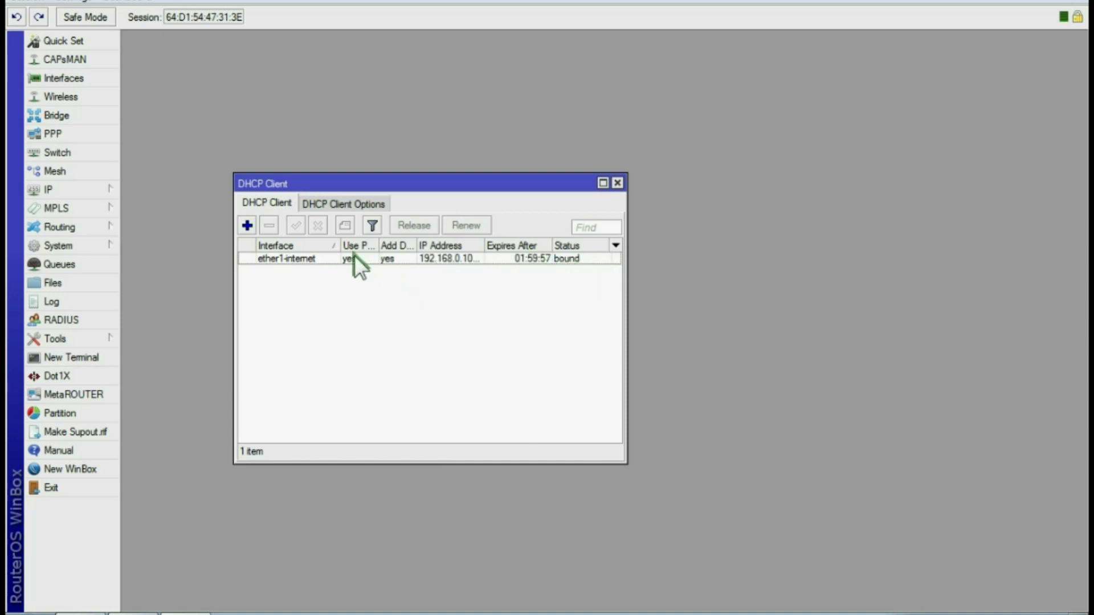
{"action": "left_click", "coordinate": [618, 181]}
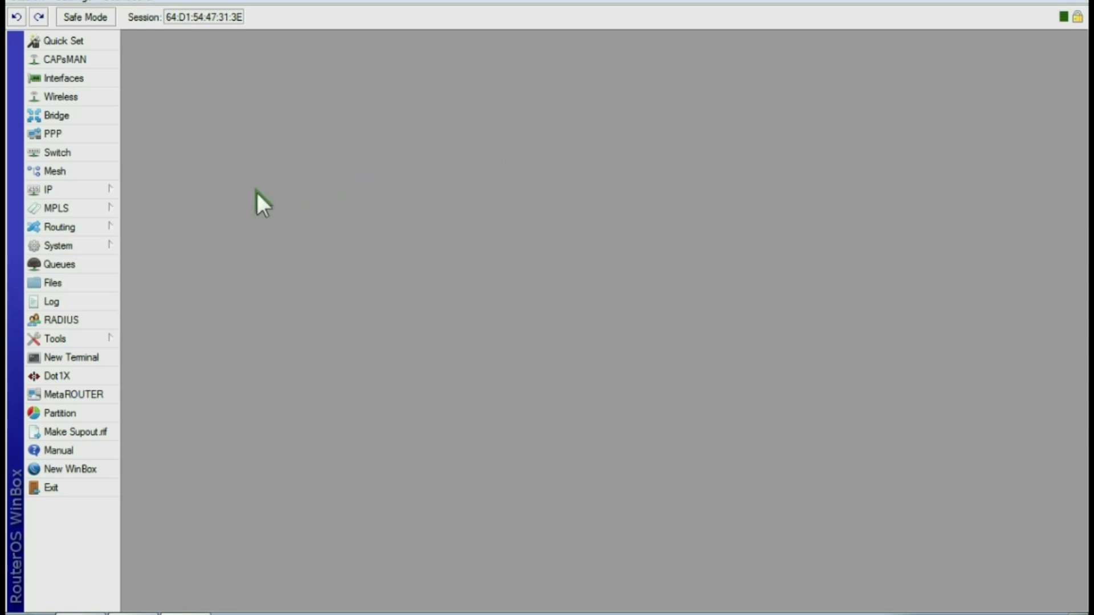
Add the static address 10.10.10.20/24 on interface ether2-wifi in IP > Addresses
{"action": "left_click", "coordinate": [65, 191]}
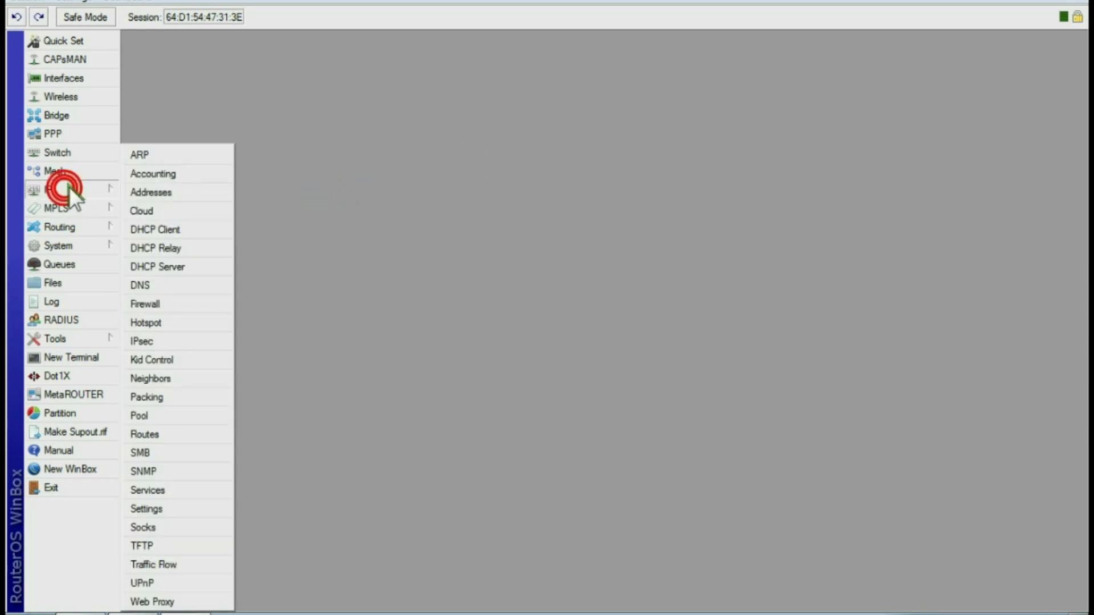
{"action": "left_click", "coordinate": [151, 188]}
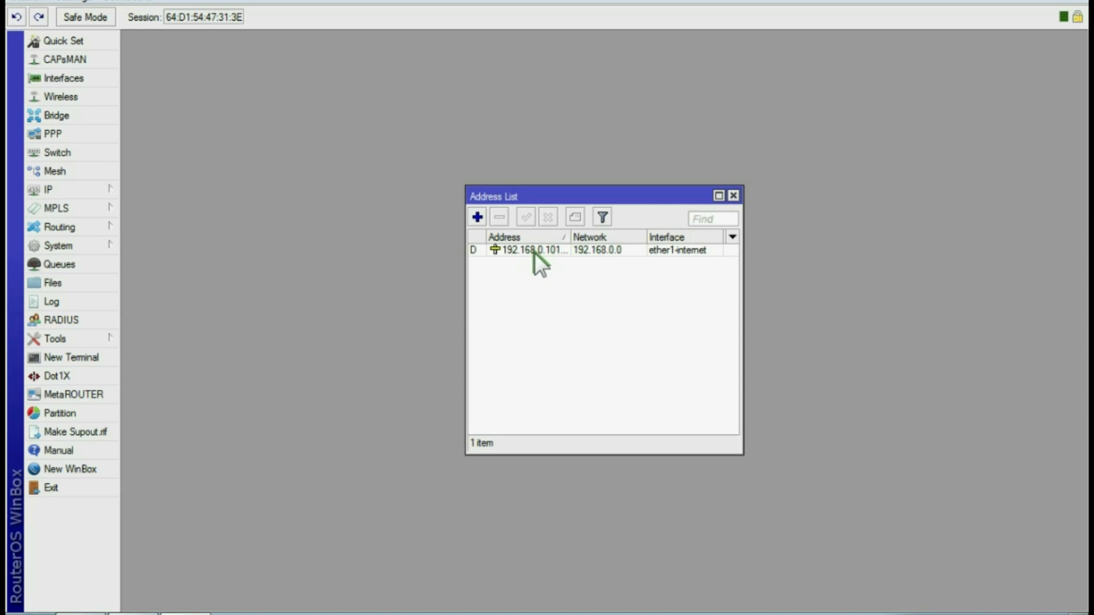
{"action": "left_click", "coordinate": [479, 217]}
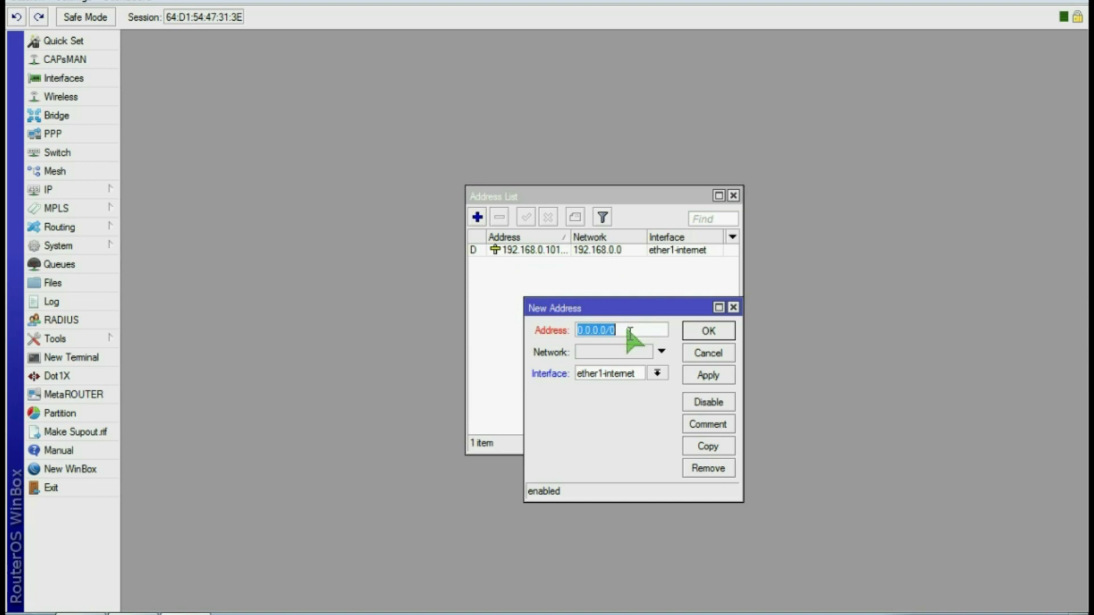
{"action": "type", "text": "10.10.10.20/24"}
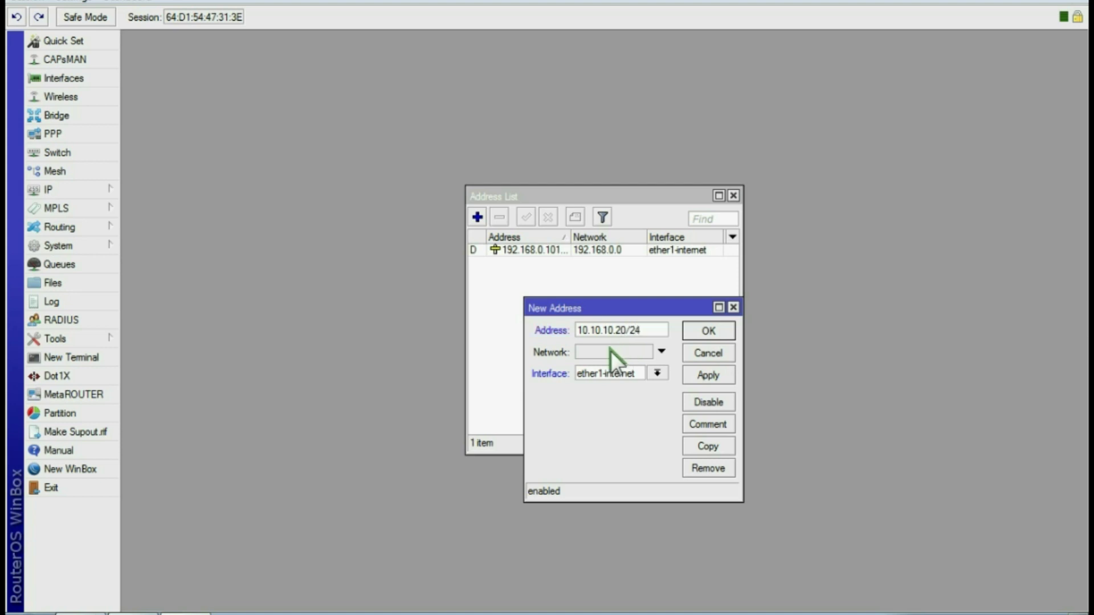
{"action": "left_click", "coordinate": [637, 375]}
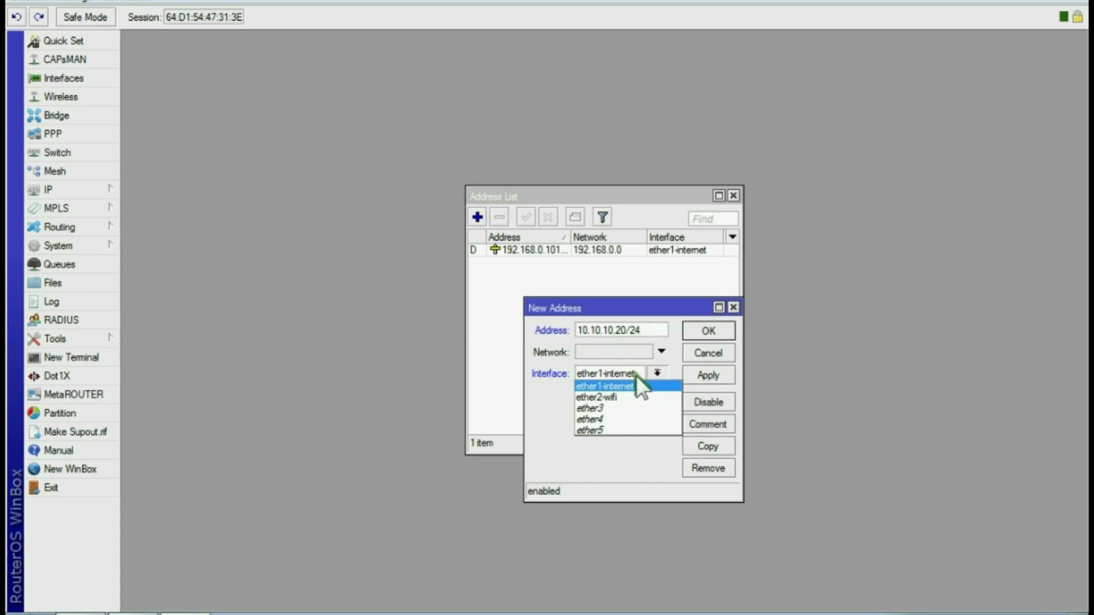
{"action": "left_click", "coordinate": [618, 394]}
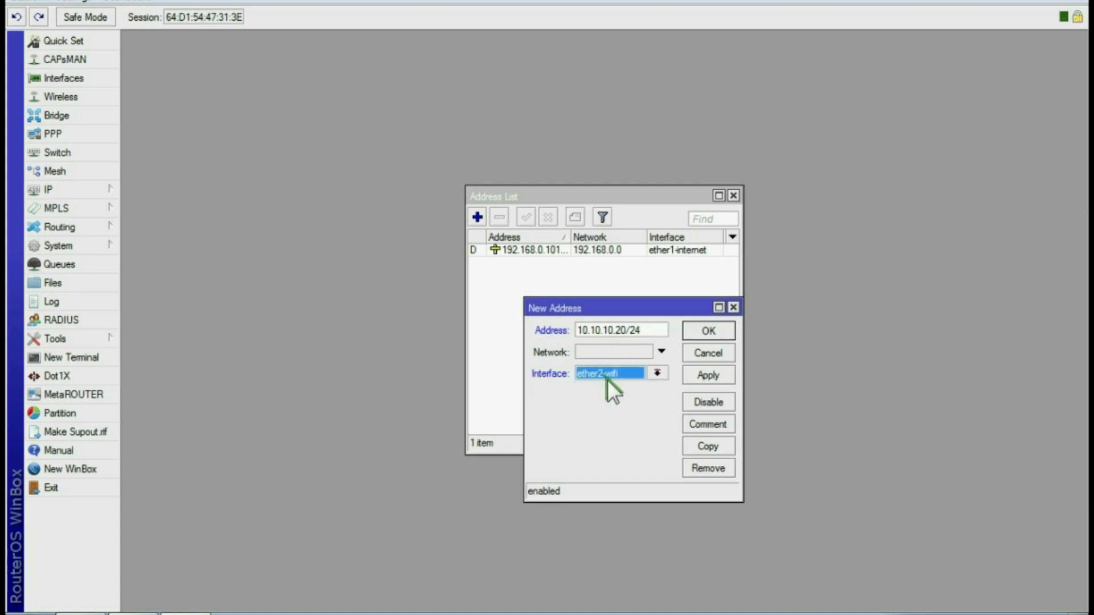
{"action": "left_click", "coordinate": [707, 375]}
{"action": "left_click", "coordinate": [706, 330]}
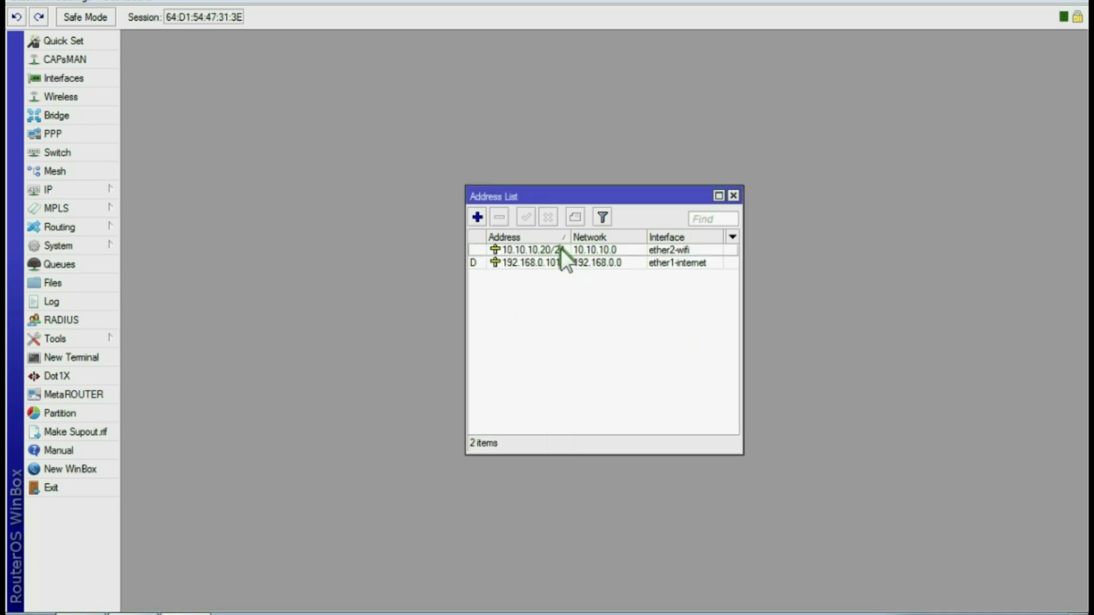
{"action": "mouse_move", "coordinate": [556, 252]}
Enable Allow Remote Requests and add 192.168.8.1 as the DNS server in IP > DNS
{"action": "left_click", "coordinate": [733, 195]}
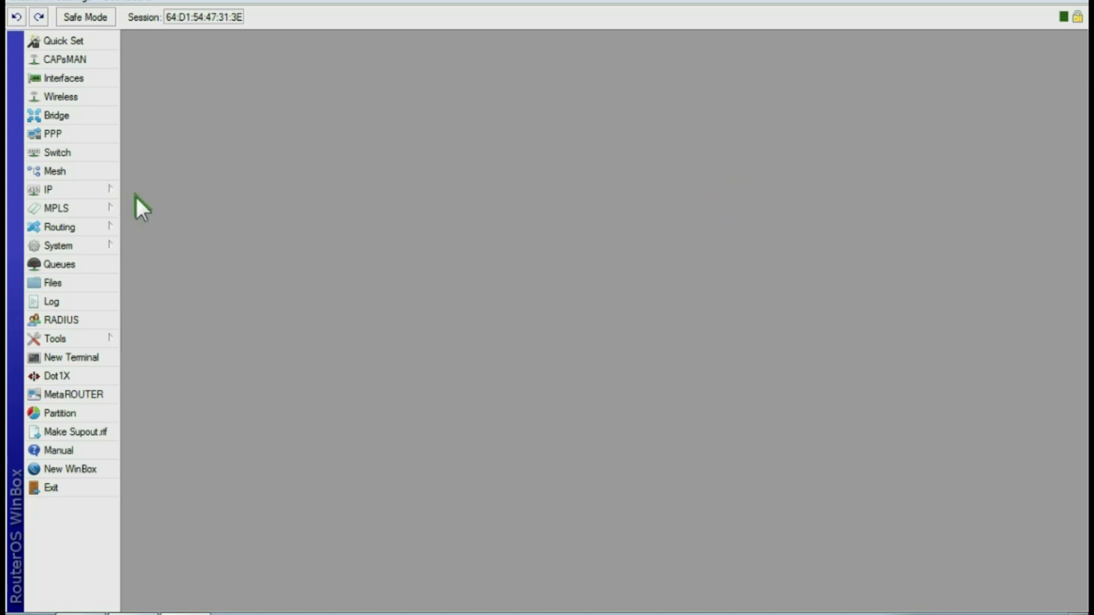
{"action": "left_click", "coordinate": [60, 187]}
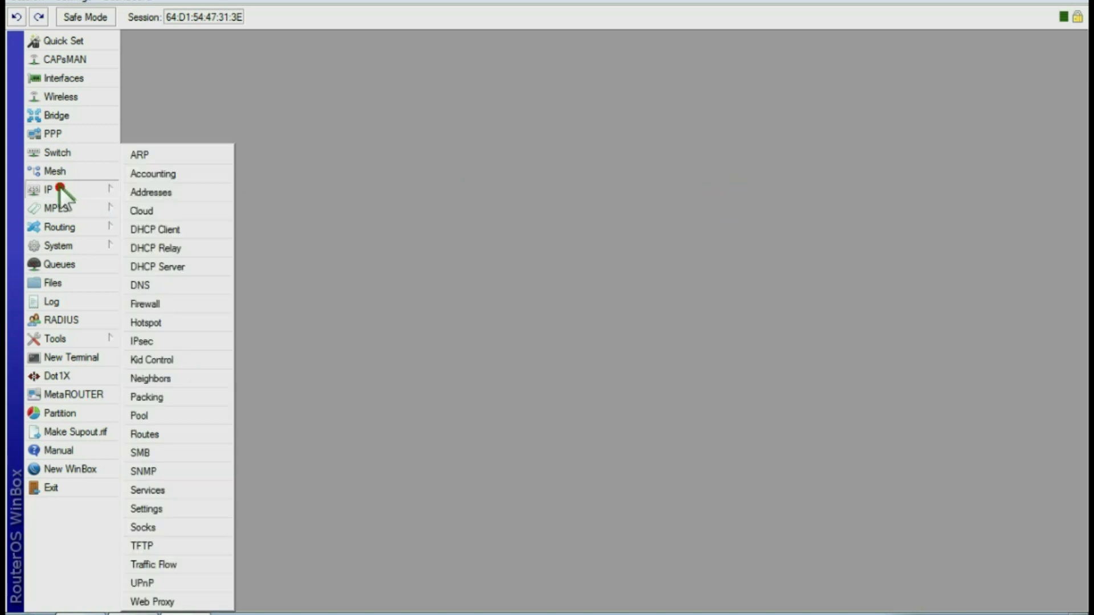
{"action": "left_click", "coordinate": [157, 282]}
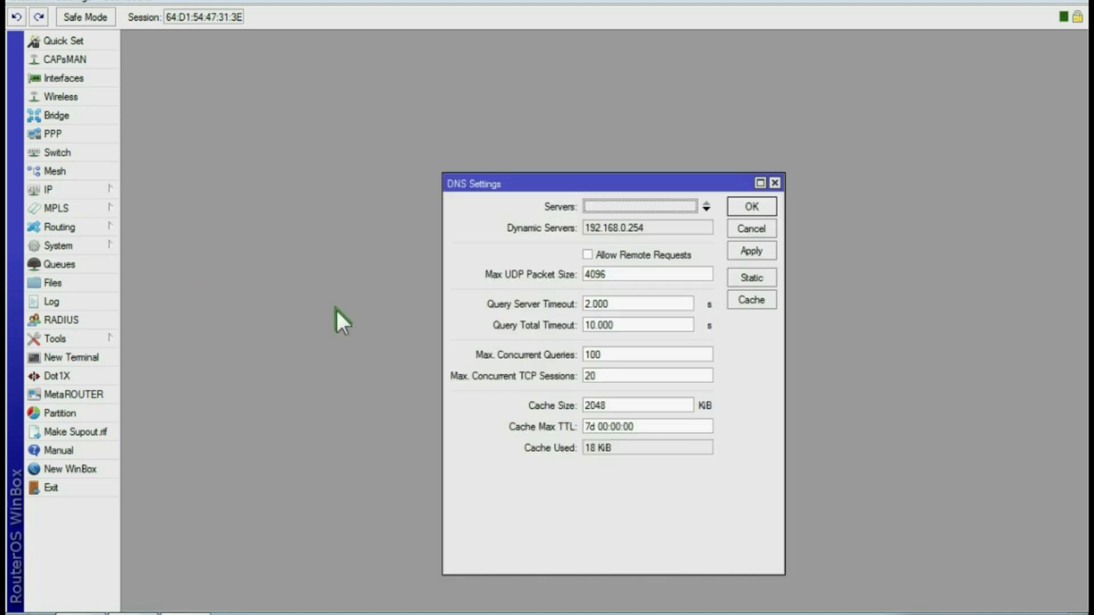
{"action": "left_click", "coordinate": [589, 254]}
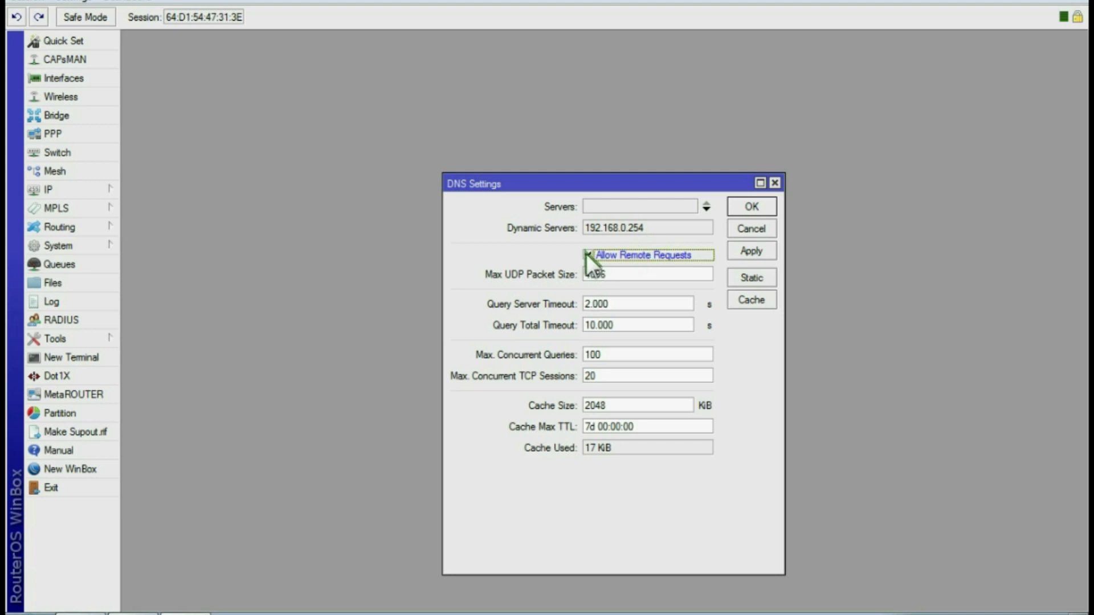
{"action": "left_click", "coordinate": [752, 250]}
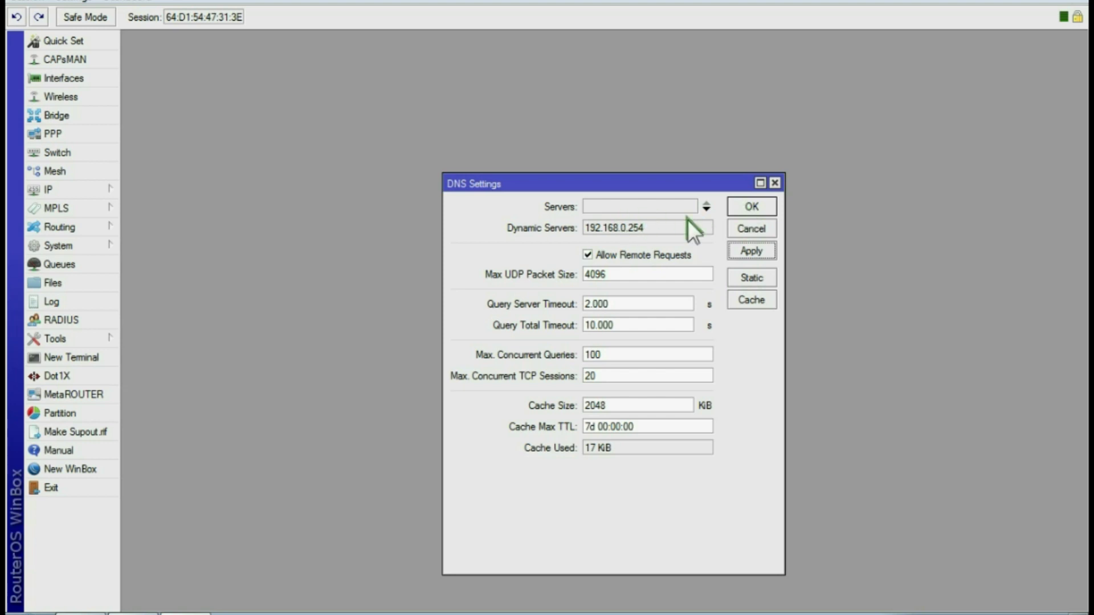
{"action": "left_click", "coordinate": [706, 206]}
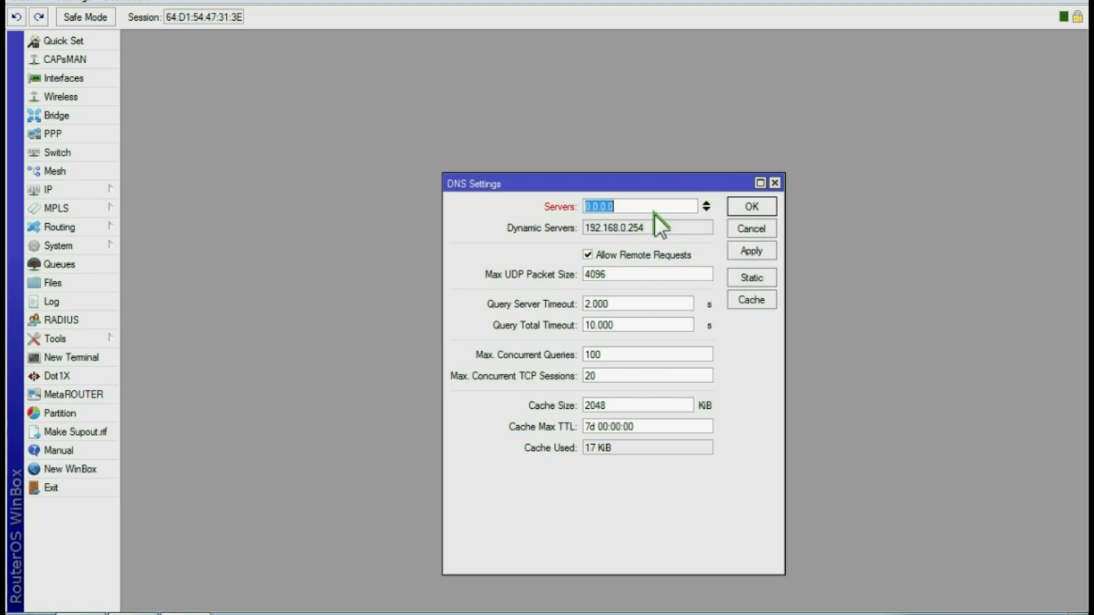
{"action": "type", "text": "192.168.8.1"}
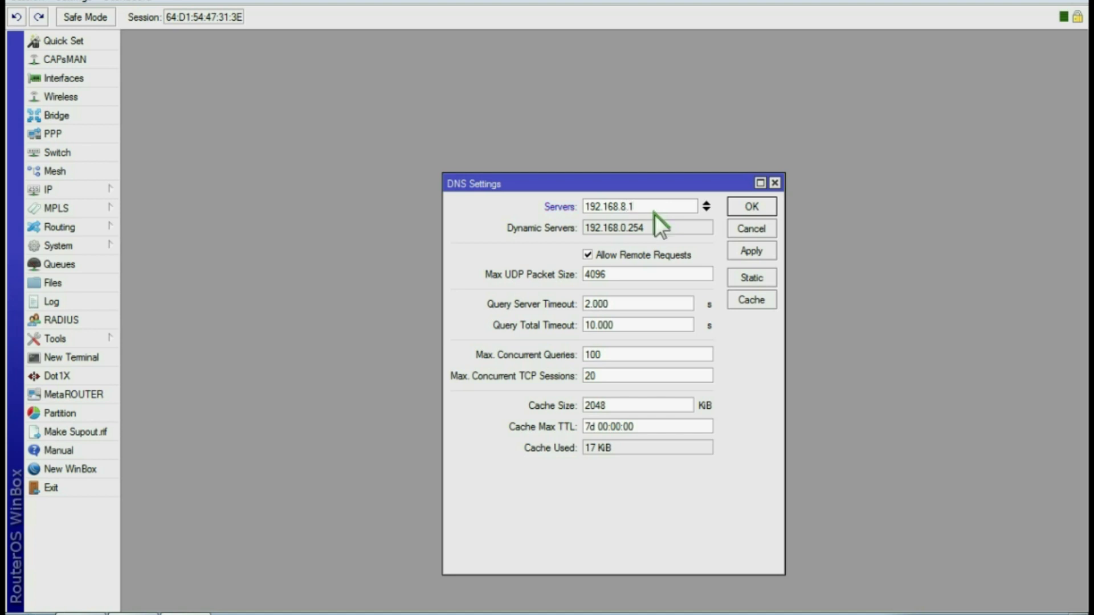
{"action": "left_click", "coordinate": [750, 251]}
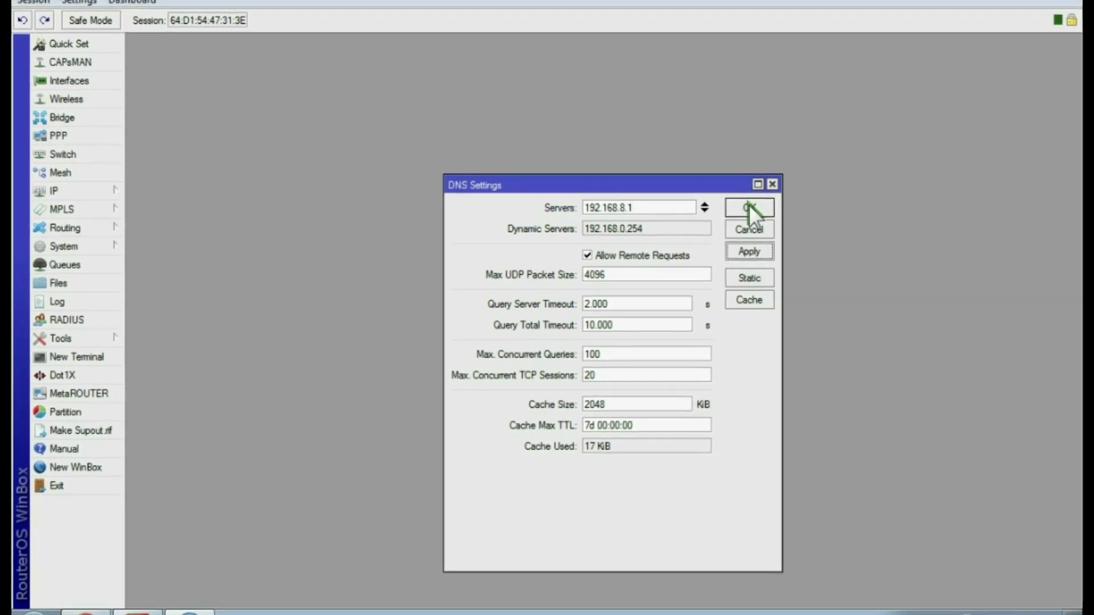
{"action": "left_click", "coordinate": [749, 206]}
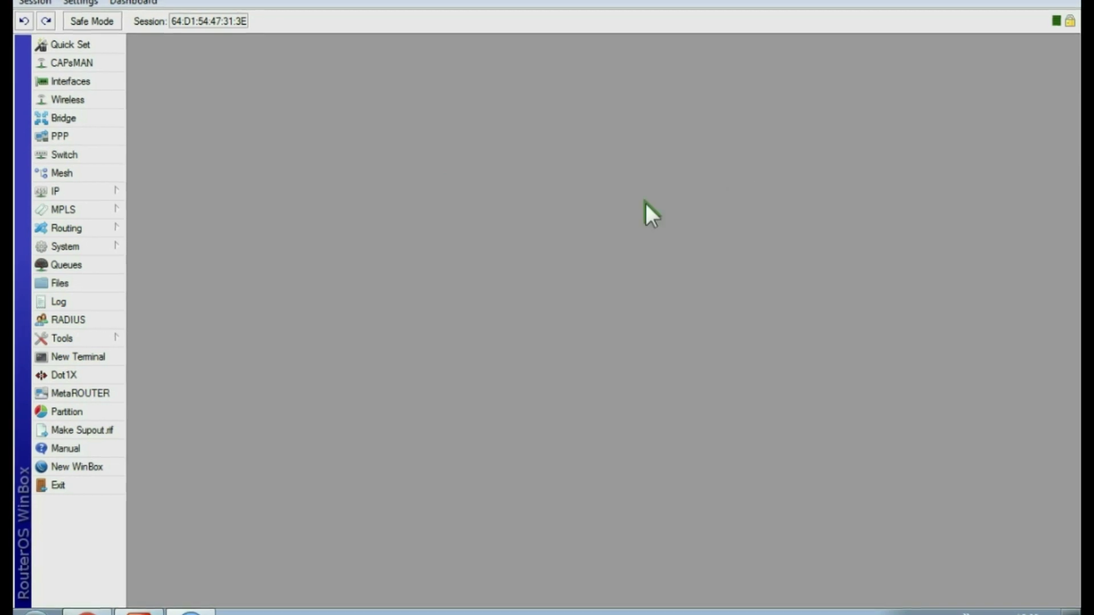
Run DHCP Setup on ether1-internet, accepting the default addresses, DNS and lease, to create dhcp1
{"action": "left_click", "coordinate": [80, 192]}
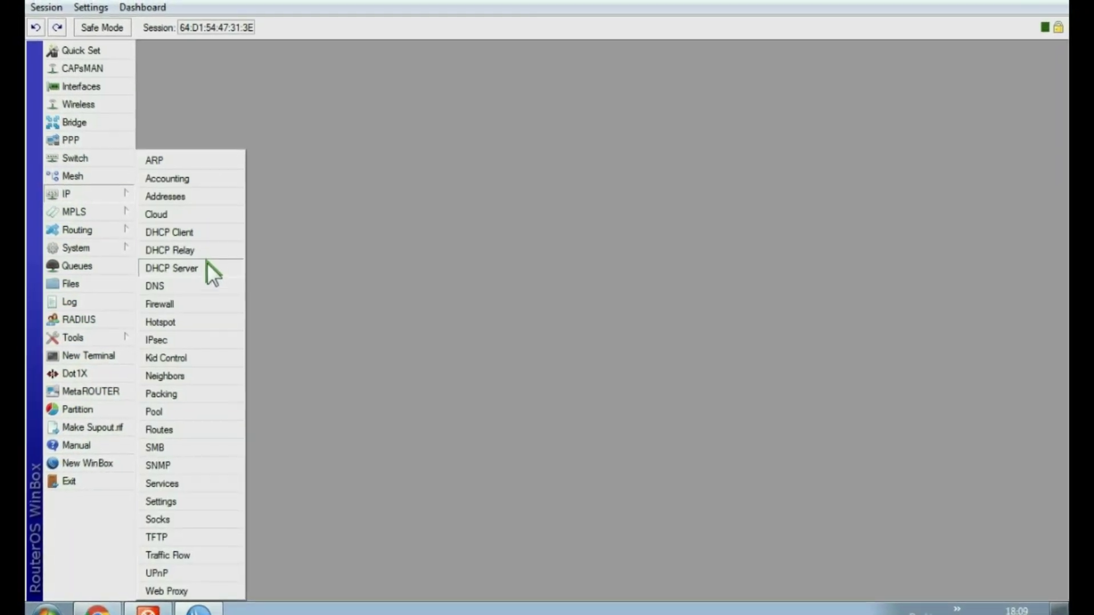
{"action": "left_click", "coordinate": [194, 268]}
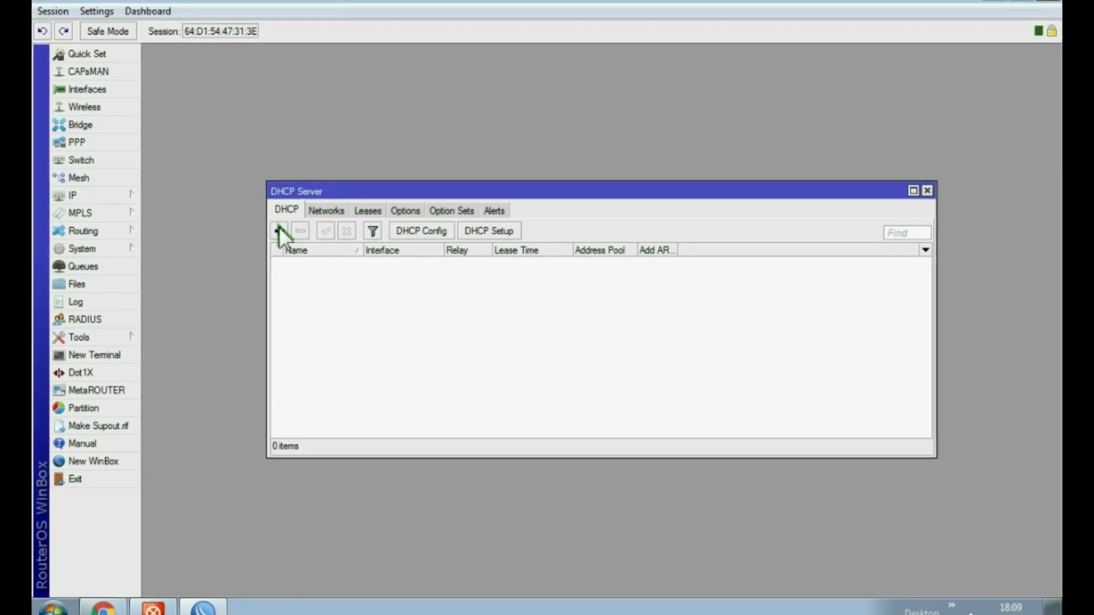
{"action": "left_click", "coordinate": [279, 230]}
{"action": "left_click", "coordinate": [710, 165]}
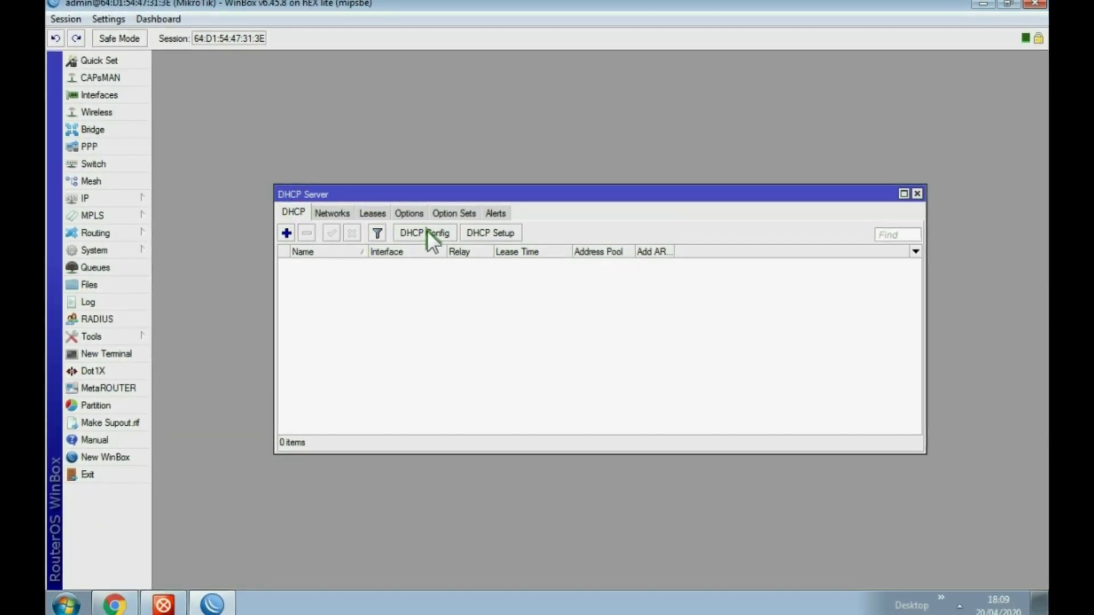
{"action": "left_click", "coordinate": [480, 233]}
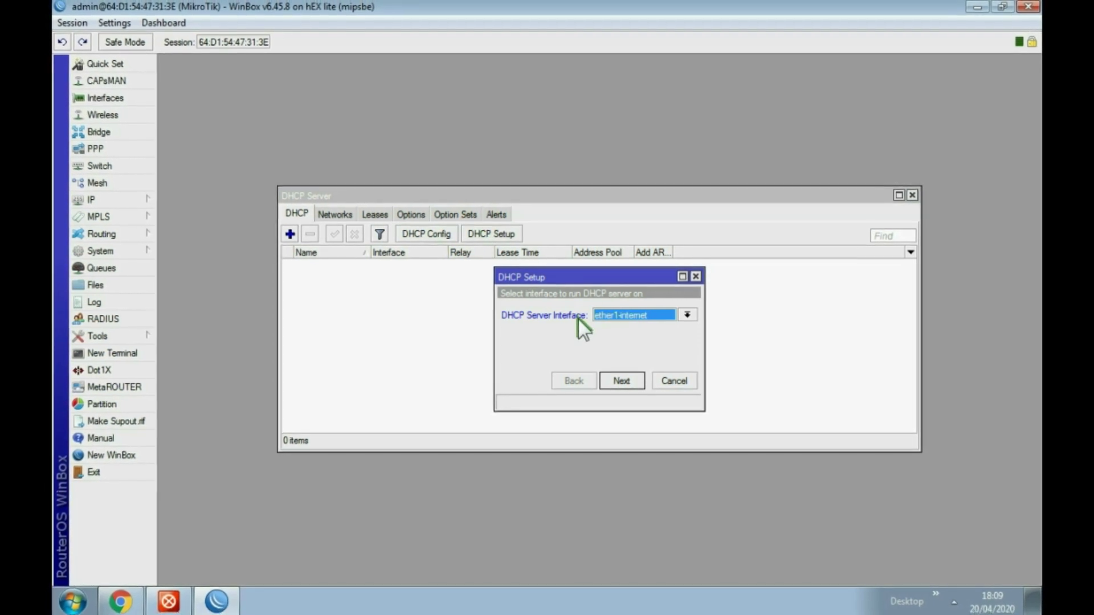
{"action": "left_click", "coordinate": [622, 380]}
{"action": "left_click", "coordinate": [627, 381]}
{"action": "left_click", "coordinate": [626, 381]}
{"action": "left_click", "coordinate": [626, 382]}
{"action": "left_click", "coordinate": [596, 320]}
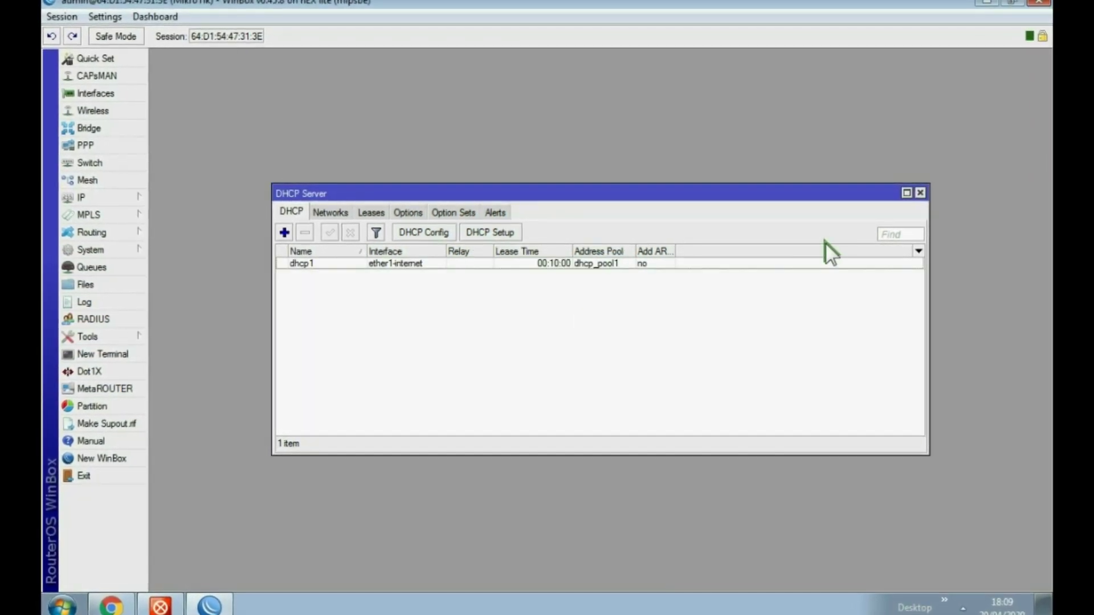
{"action": "left_click", "coordinate": [926, 191]}
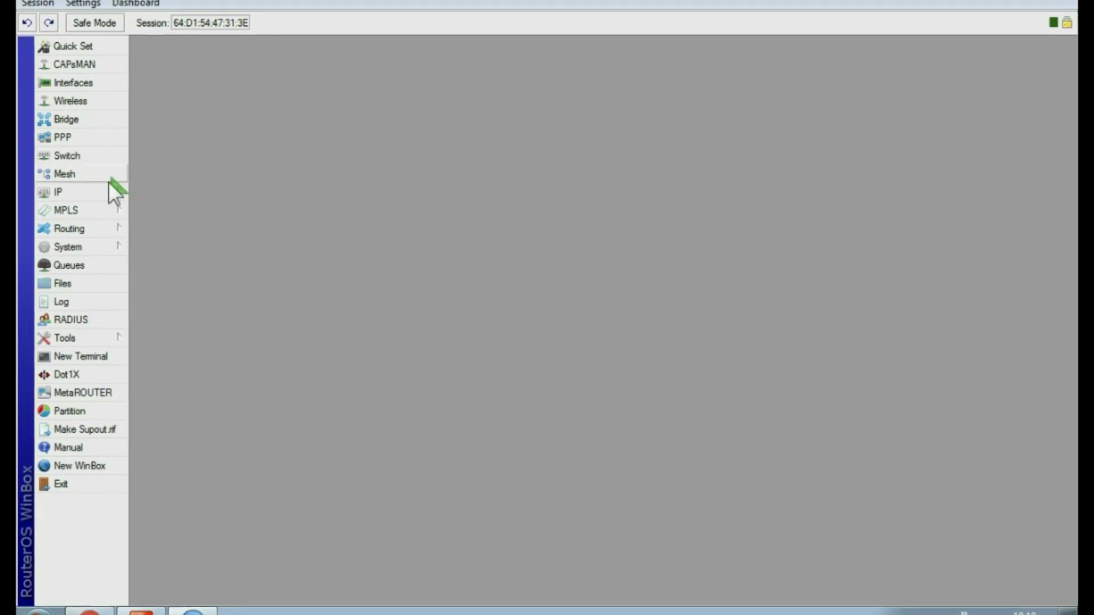
Inspect the Route List, including 10.10.10.0/24 via ether2-wifi and the default route via 192.168.0.254
{"action": "left_click", "coordinate": [74, 190]}
{"action": "left_click", "coordinate": [153, 436]}
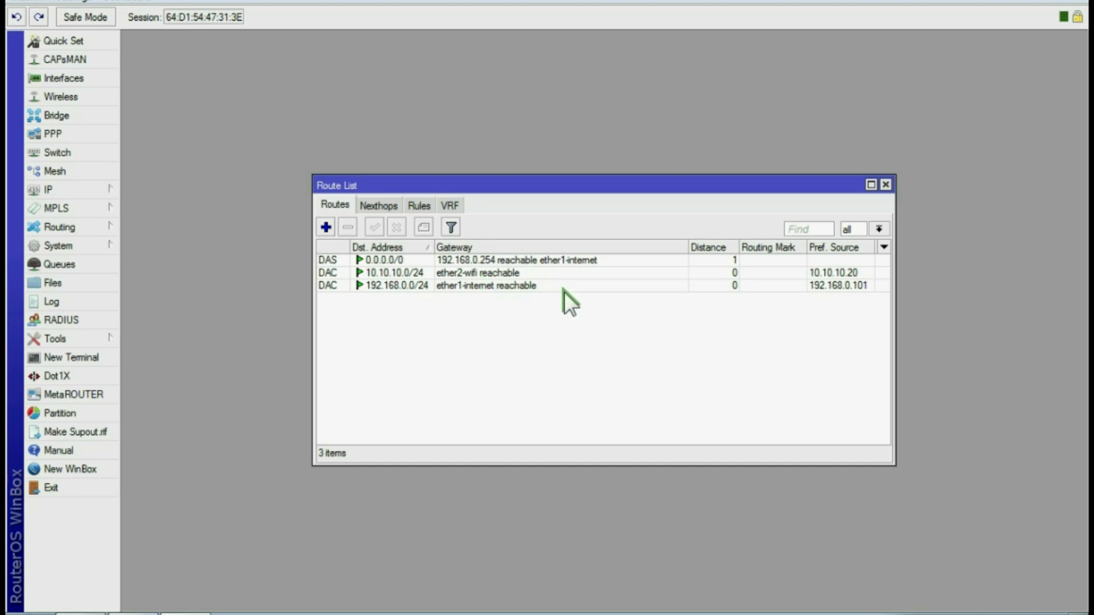
{"action": "left_click", "coordinate": [886, 184]}
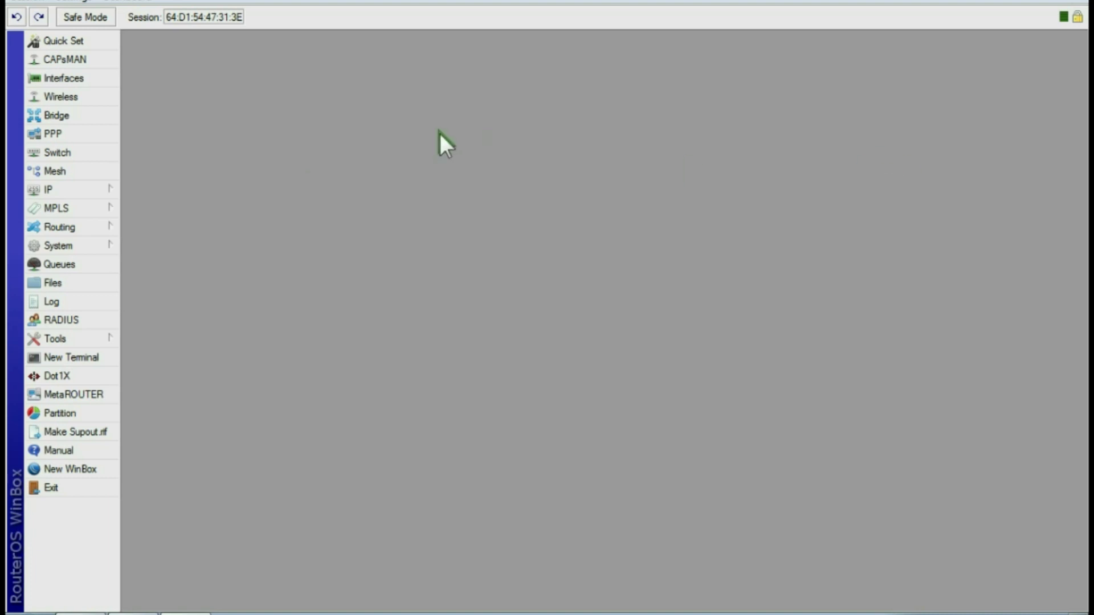
{"action": "left_click", "coordinate": [47, 186]}
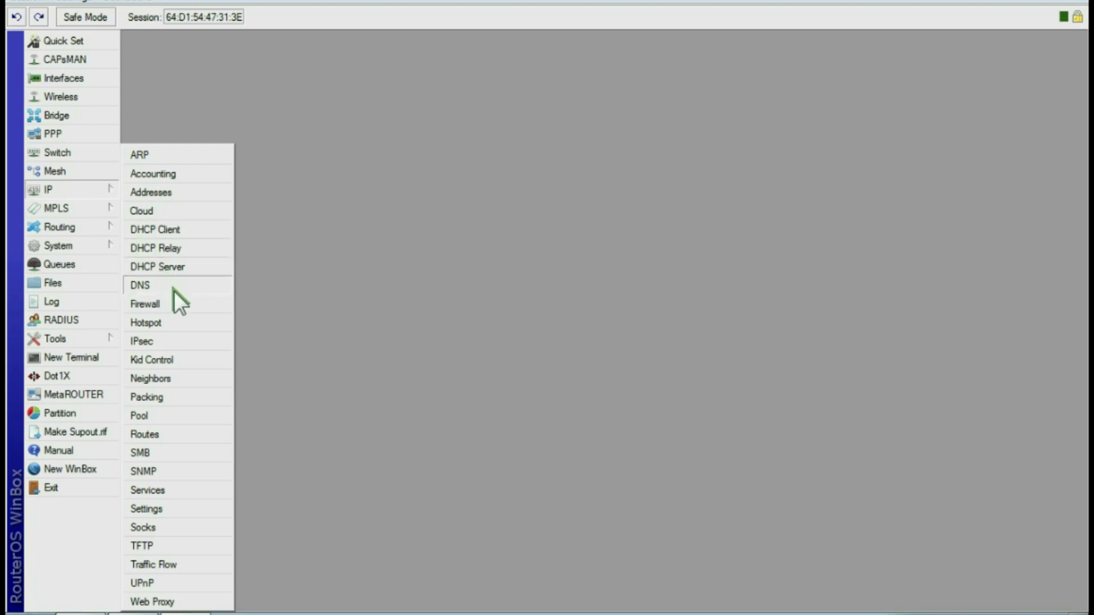
Add a new Firewall NAT rule with chain srcnat and out-interface ether1-internet
{"action": "left_click", "coordinate": [166, 306]}
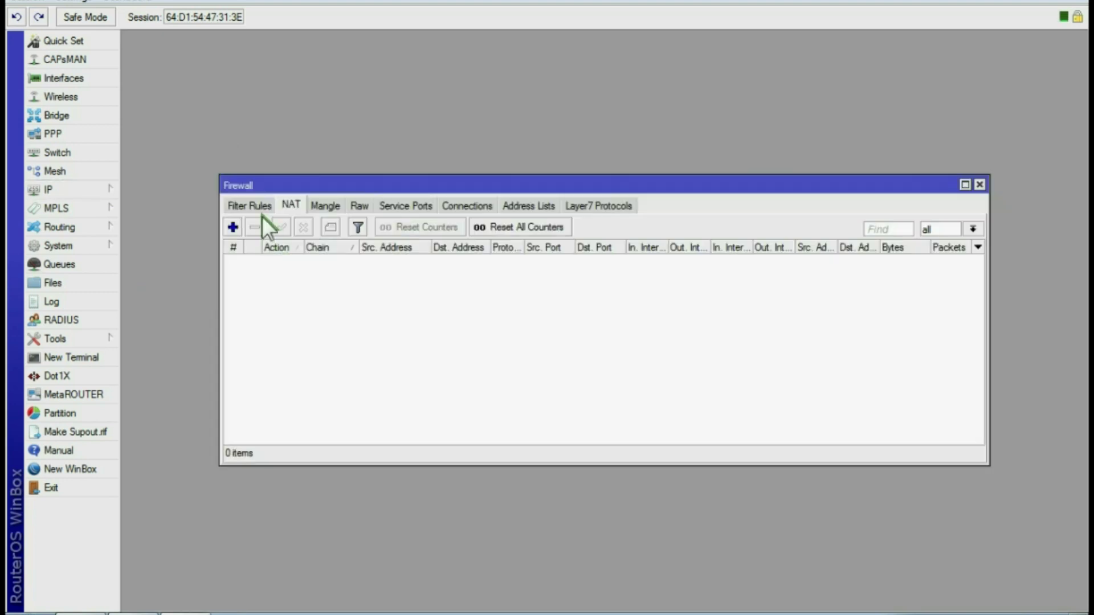
{"action": "left_click", "coordinate": [233, 204]}
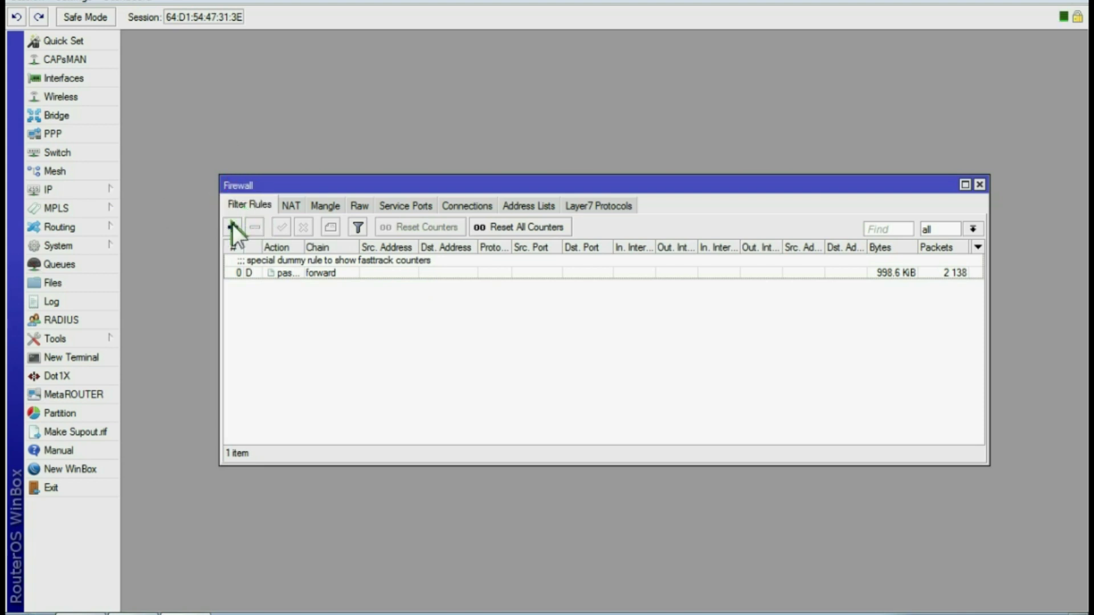
{"action": "left_click", "coordinate": [291, 204]}
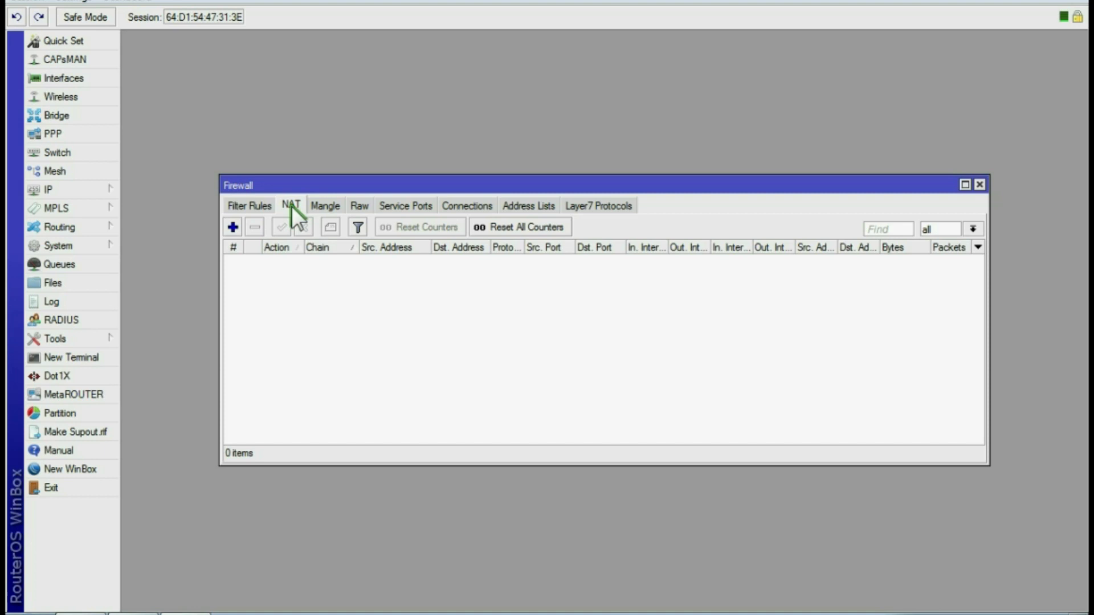
{"action": "left_click", "coordinate": [232, 227]}
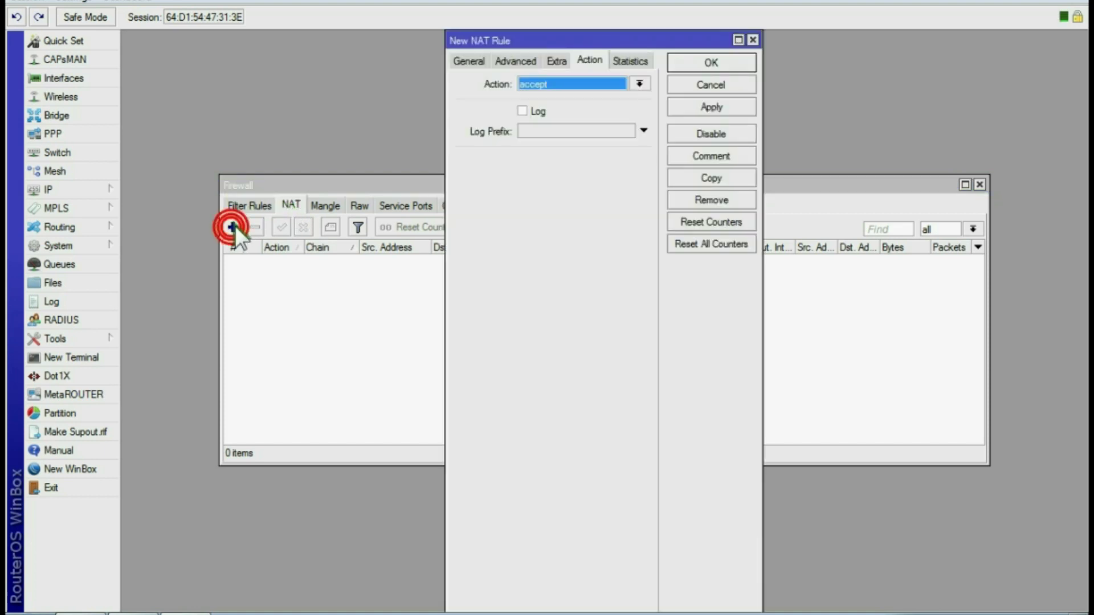
{"action": "left_click", "coordinate": [469, 61]}
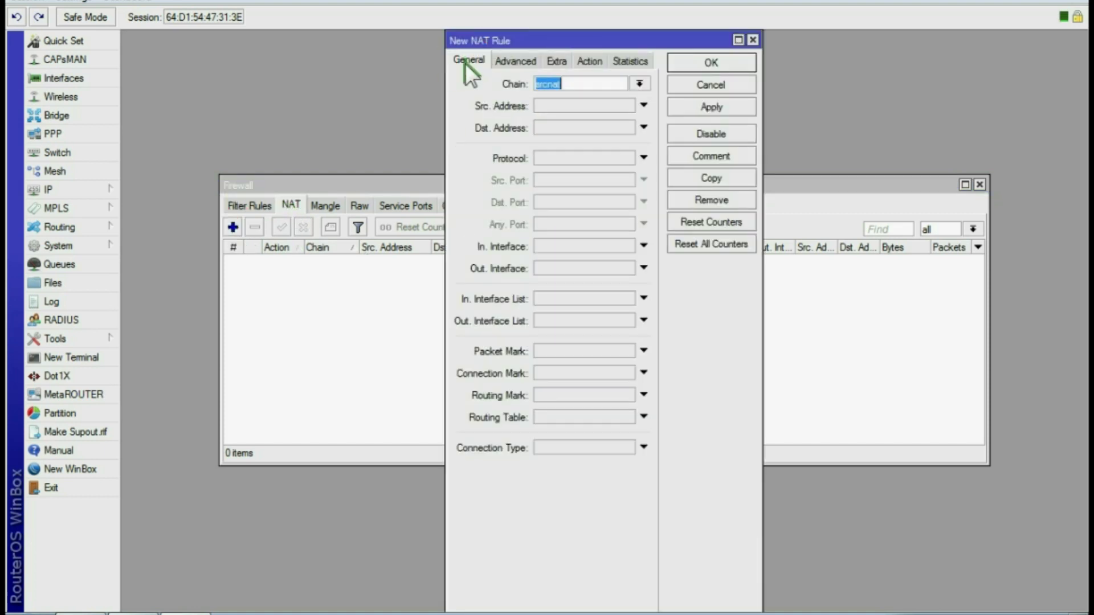
{"action": "left_click", "coordinate": [571, 85]}
{"action": "left_click", "coordinate": [562, 266]}
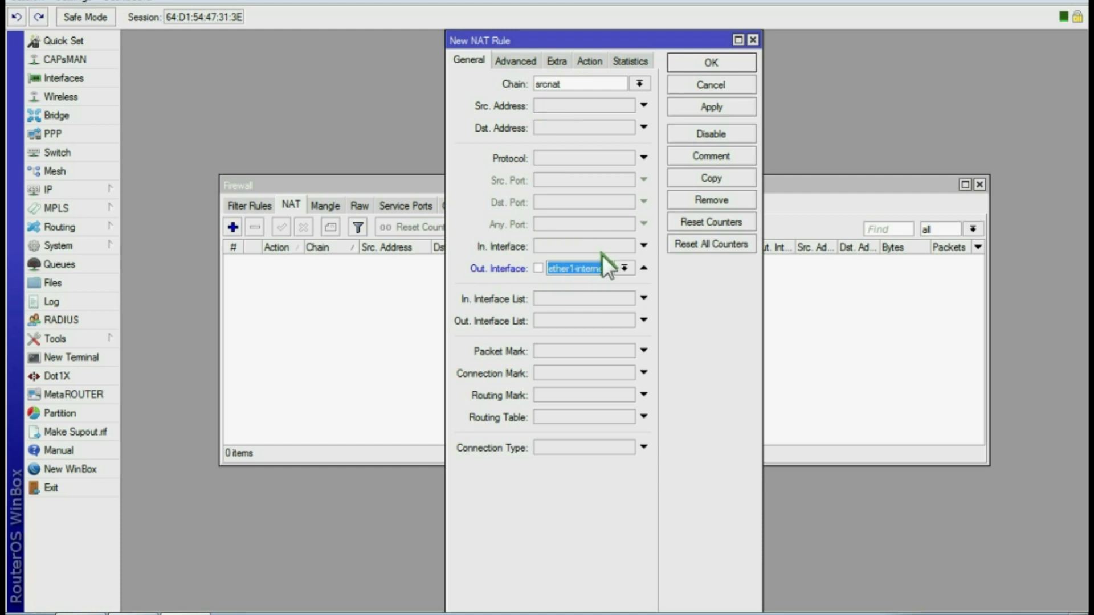
Set the NAT rule's action to masquerade and save it
{"action": "left_click", "coordinate": [590, 59]}
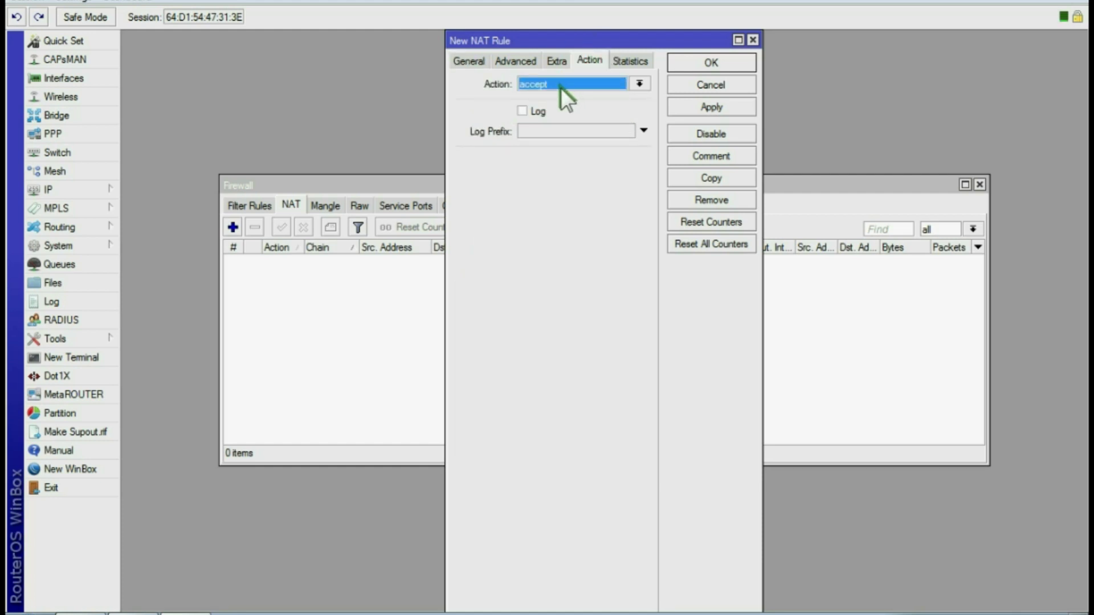
{"action": "left_click", "coordinate": [633, 84]}
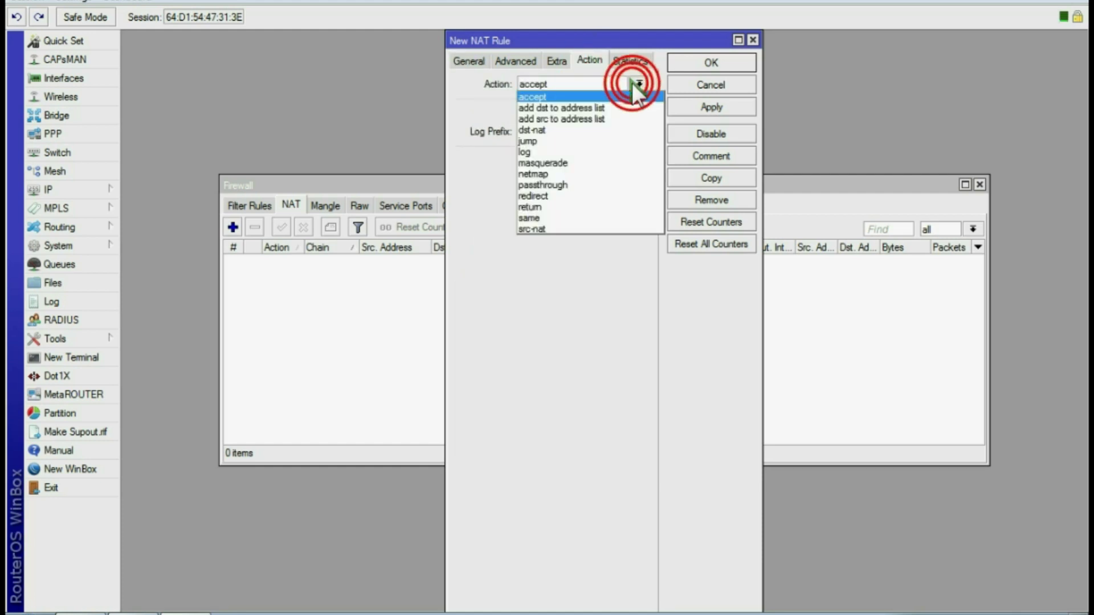
{"action": "left_click", "coordinate": [572, 156]}
{"action": "left_click", "coordinate": [706, 107]}
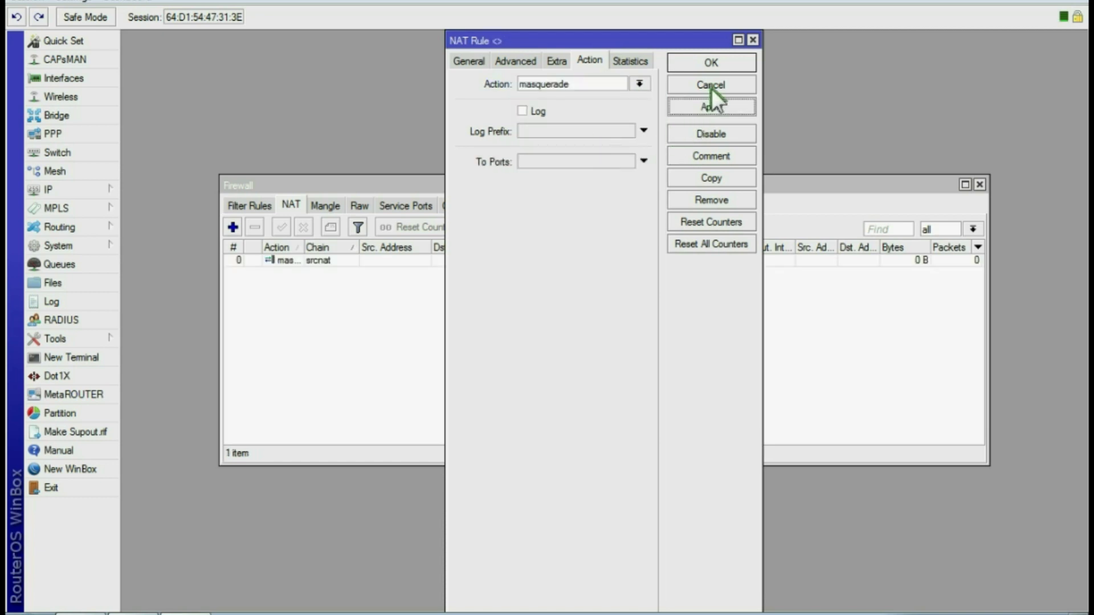
{"action": "left_click", "coordinate": [711, 62]}
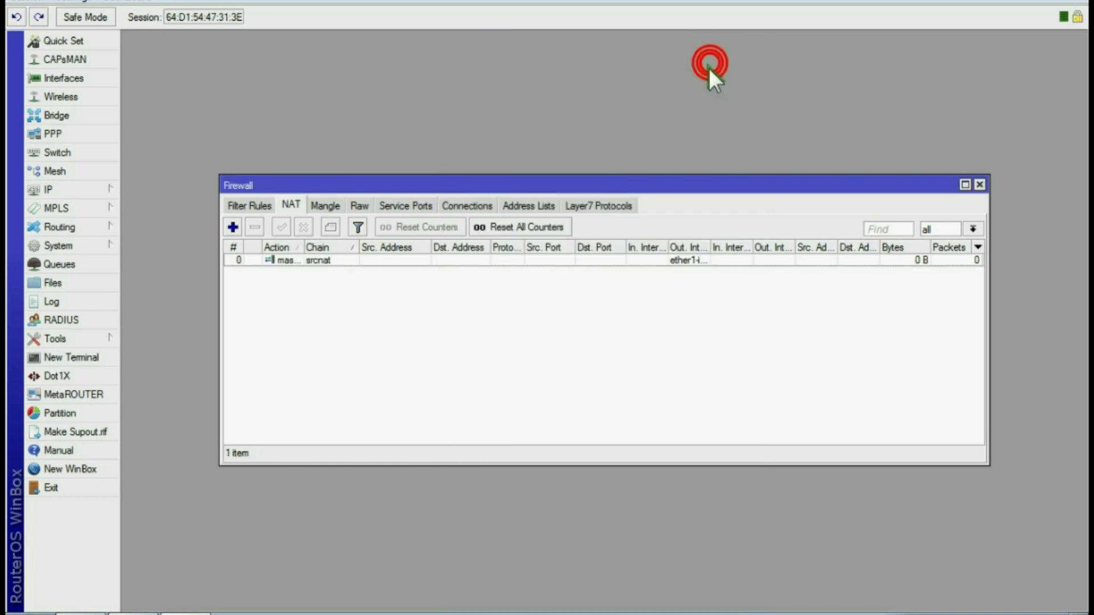
{"action": "left_click", "coordinate": [981, 184]}
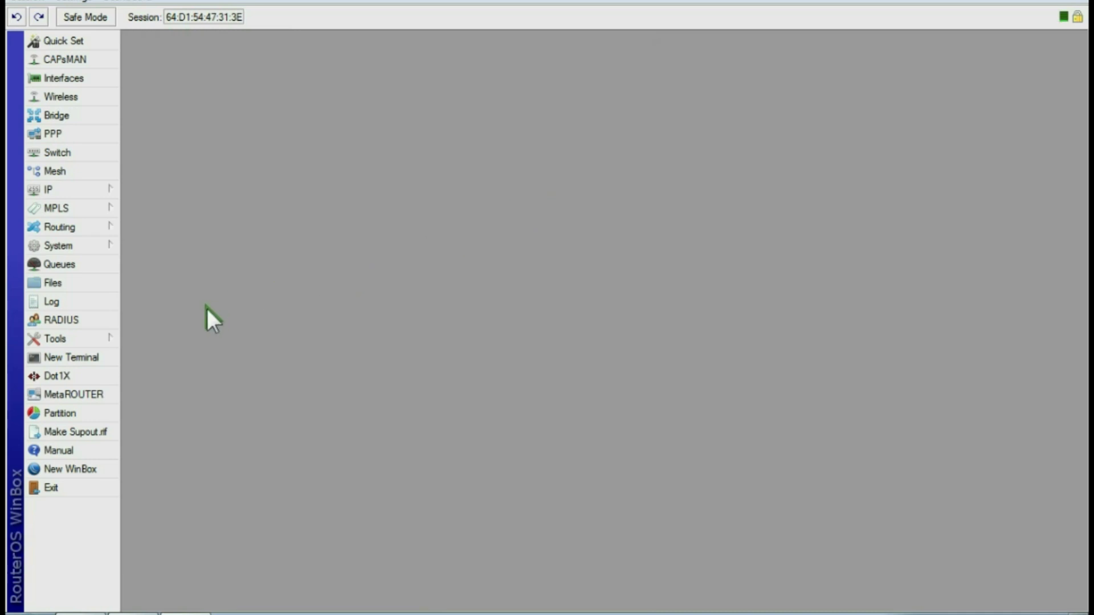
Run ping google.com in a new router terminal, correcting the misspelled host name
{"action": "left_click", "coordinate": [98, 356]}
{"action": "type", "text": "ping googole"}
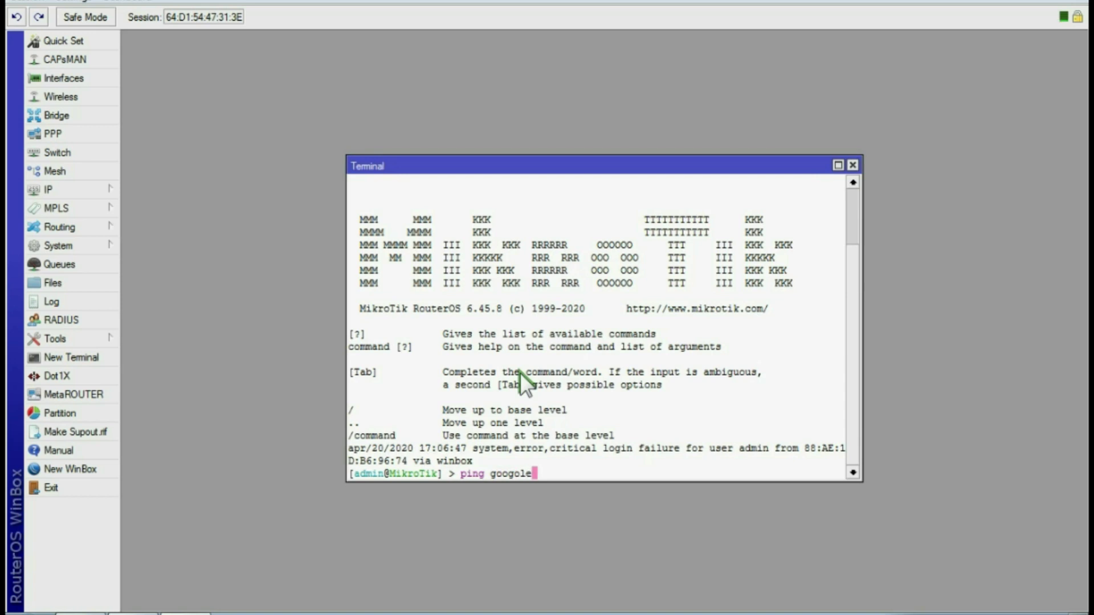
{"action": "key", "text": "BackSpace"}
{"action": "key", "text": "BackSpace"}
{"action": "key", "text": "BackSpace"}
{"action": "key", "text": "BackSpace"}
{"action": "type", "text": "gle.com"}
{"action": "key", "text": "Return"}
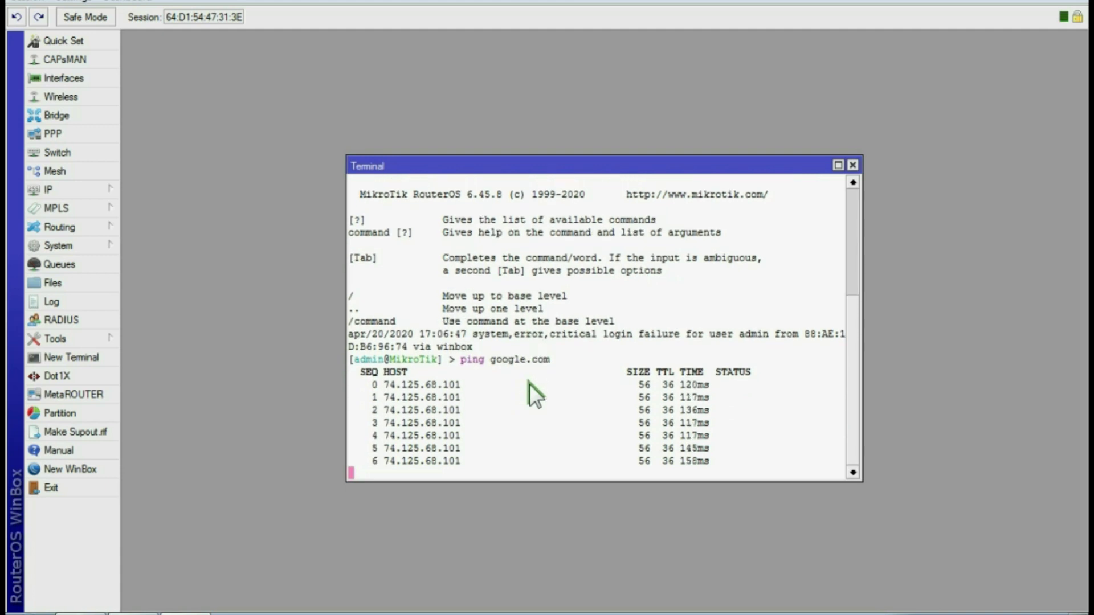
Start Hotspot Setup from IP > Hotspot Servers and select ether2-wifi as the interface
{"action": "left_click", "coordinate": [852, 165]}
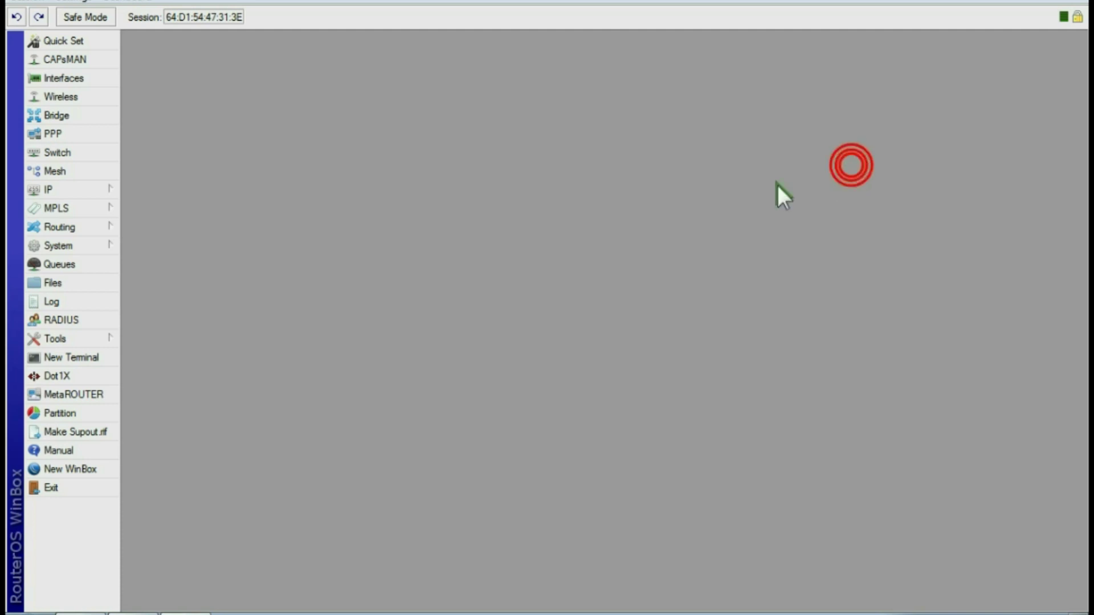
{"action": "left_click", "coordinate": [66, 190]}
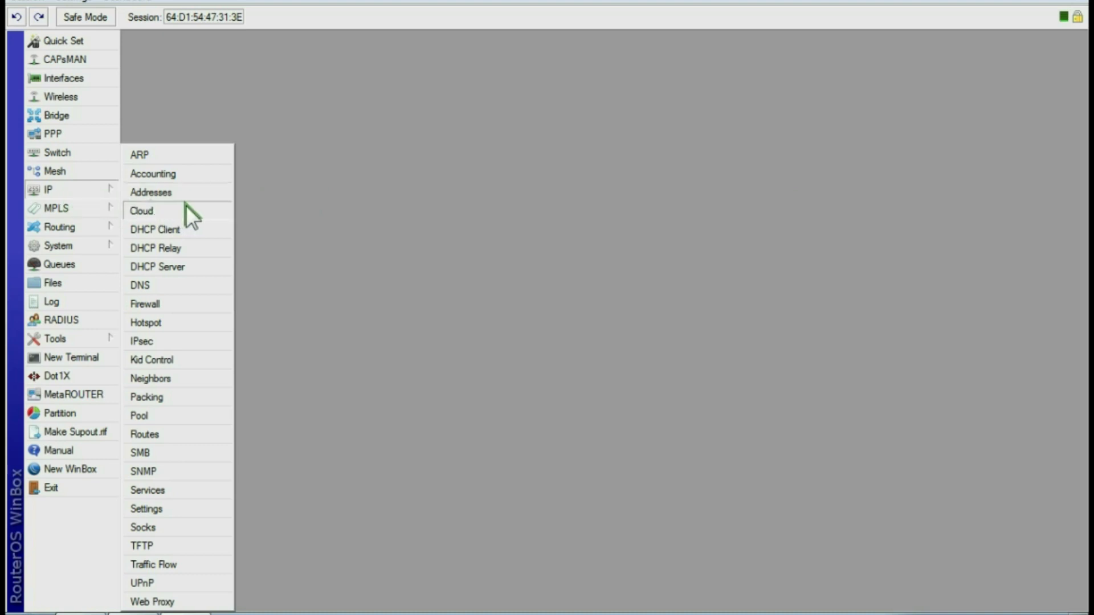
{"action": "left_click", "coordinate": [149, 322]}
{"action": "left_click", "coordinate": [143, 58]}
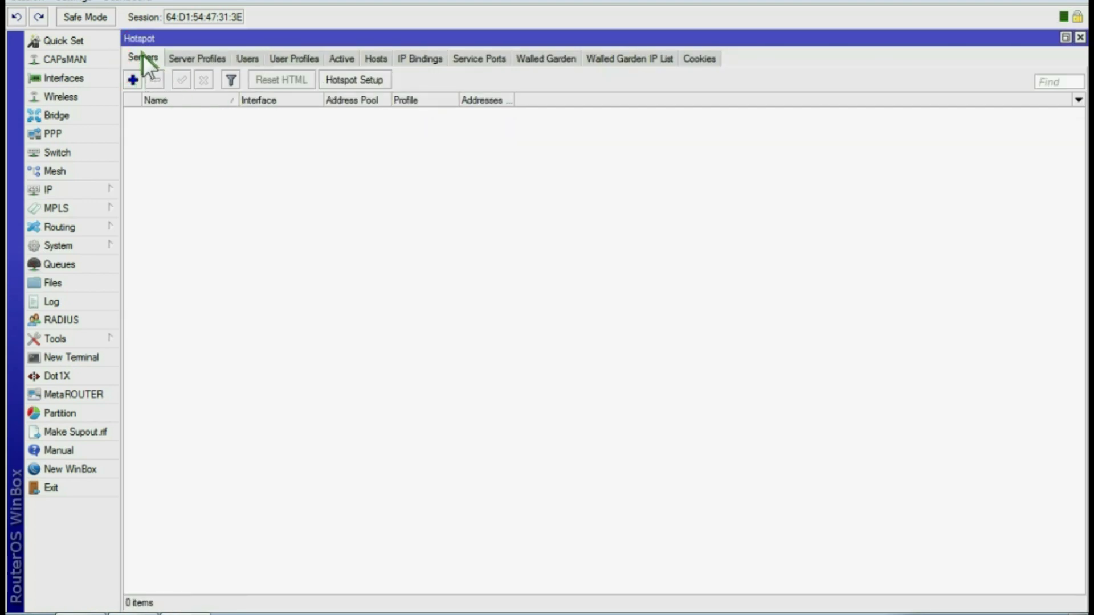
{"action": "left_click", "coordinate": [356, 81]}
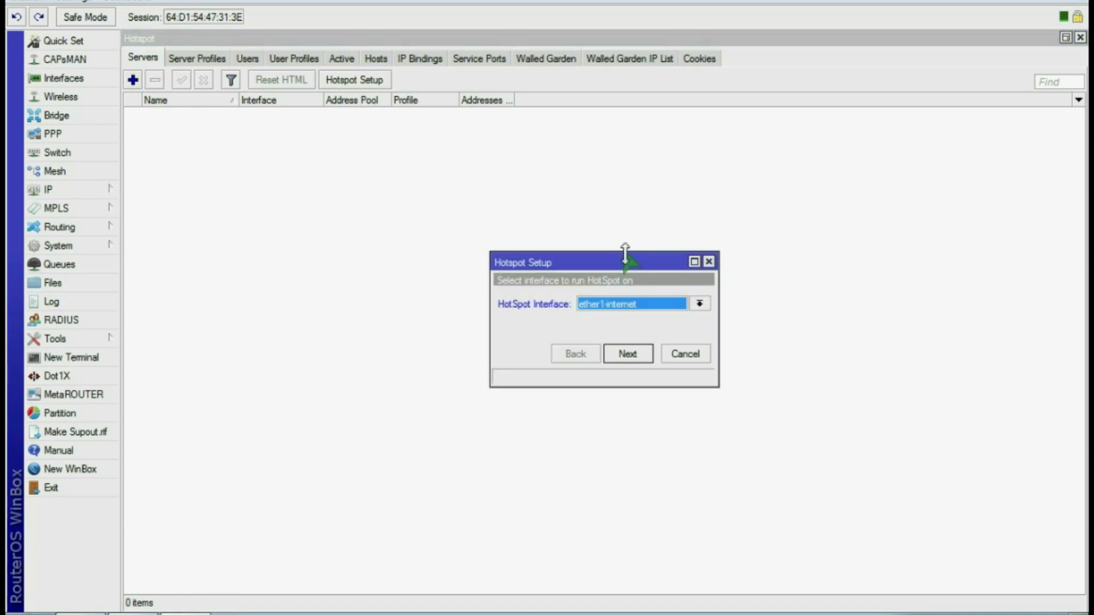
{"action": "left_click", "coordinate": [678, 305]}
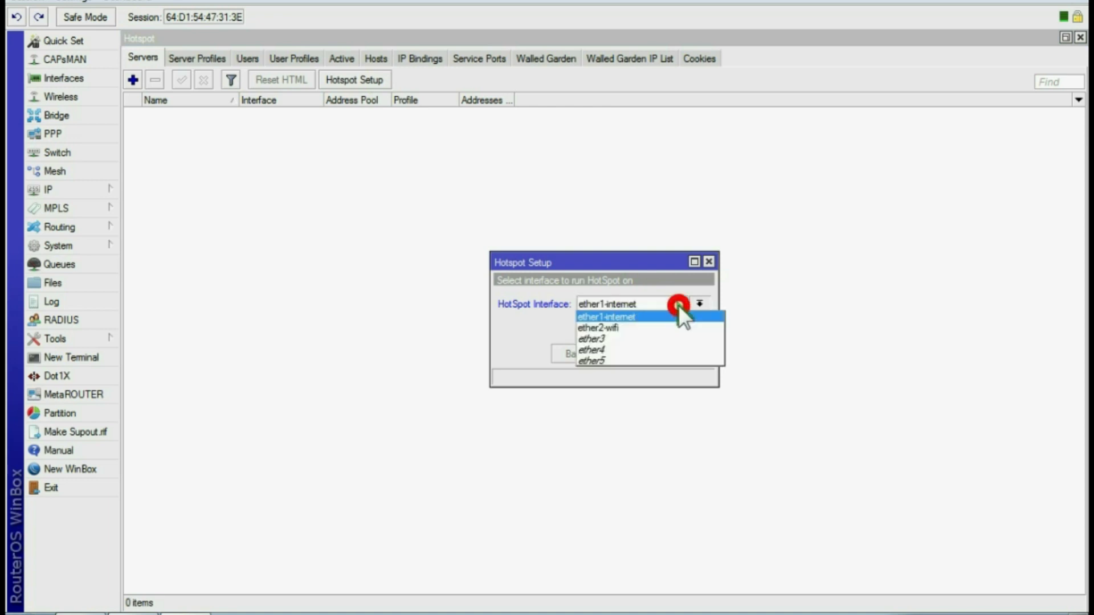
{"action": "left_click", "coordinate": [624, 329]}
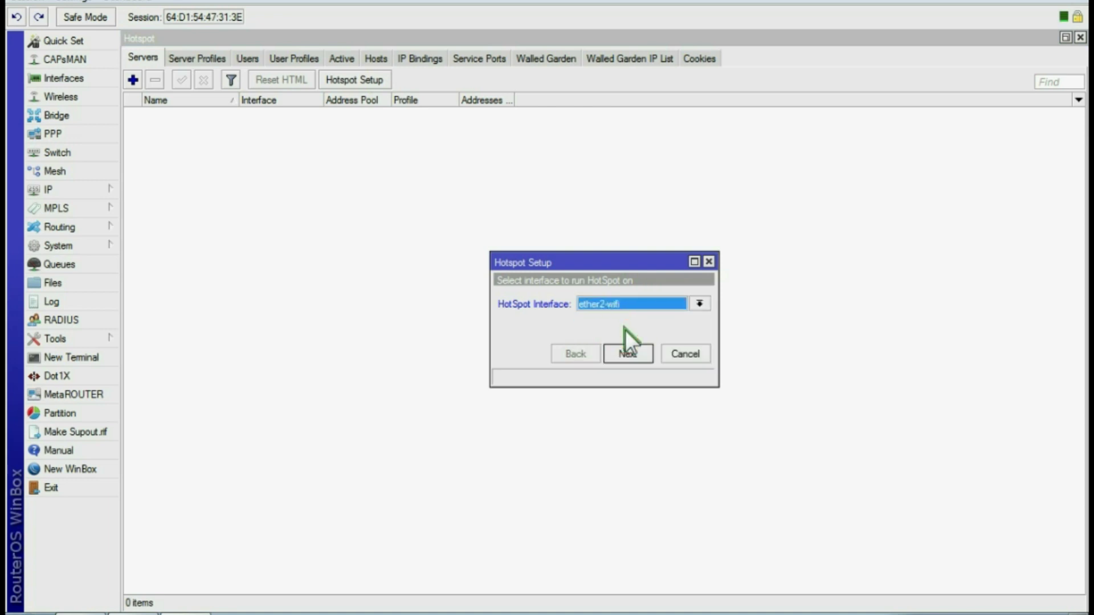
Accept the suggested local address, address pool, certificate and DNS settings to finish creating hotspot1
{"action": "left_click", "coordinate": [630, 355]}
{"action": "left_click", "coordinate": [630, 352]}
{"action": "left_click", "coordinate": [630, 350]}
{"action": "left_click", "coordinate": [630, 350]}
{"action": "left_click", "coordinate": [630, 351]}
{"action": "left_click", "coordinate": [630, 350]}
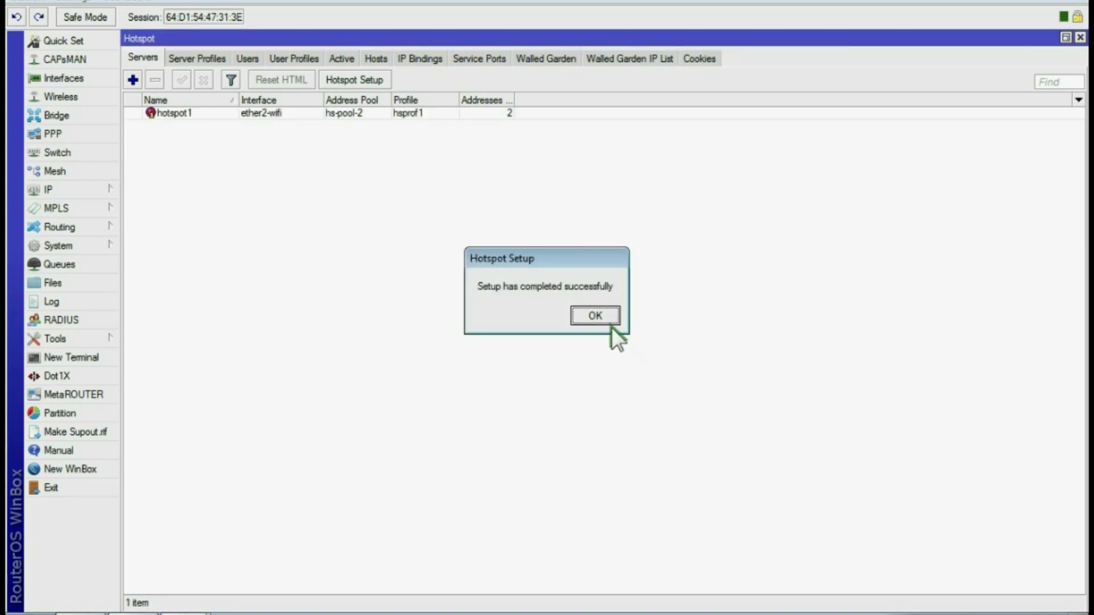
{"action": "left_click", "coordinate": [600, 308]}
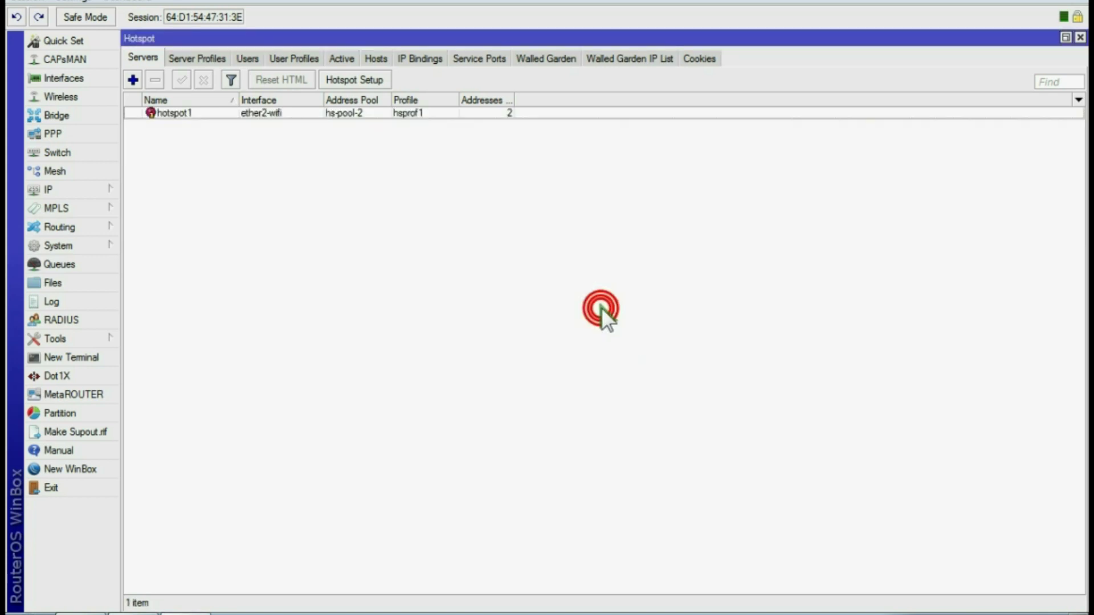
Add hotspot user uji1 with a password in the Users list
{"action": "left_click", "coordinate": [248, 59]}
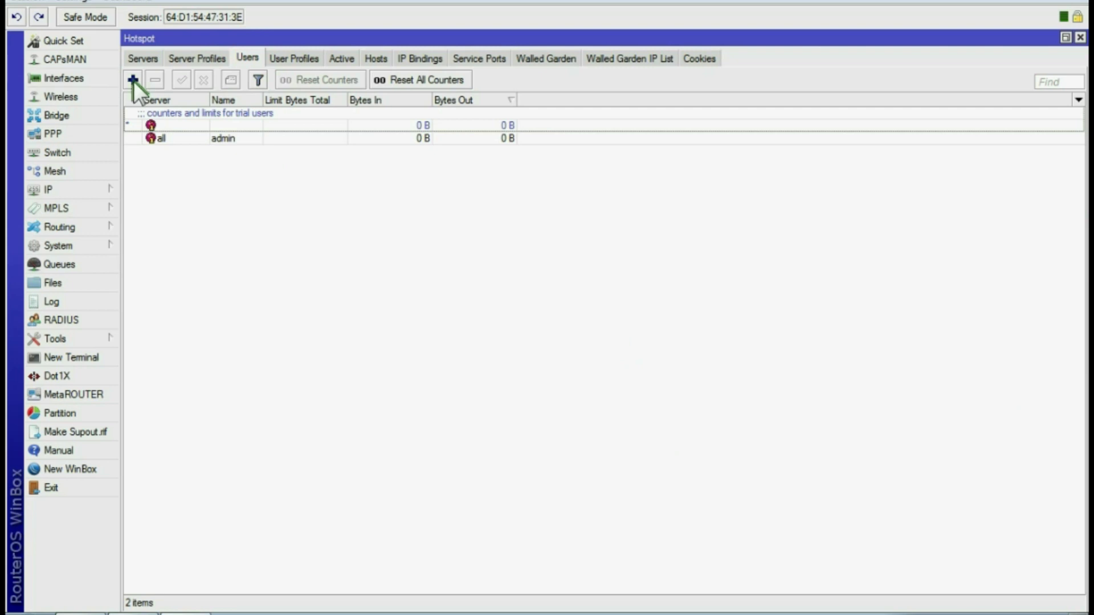
{"action": "left_click", "coordinate": [134, 81]}
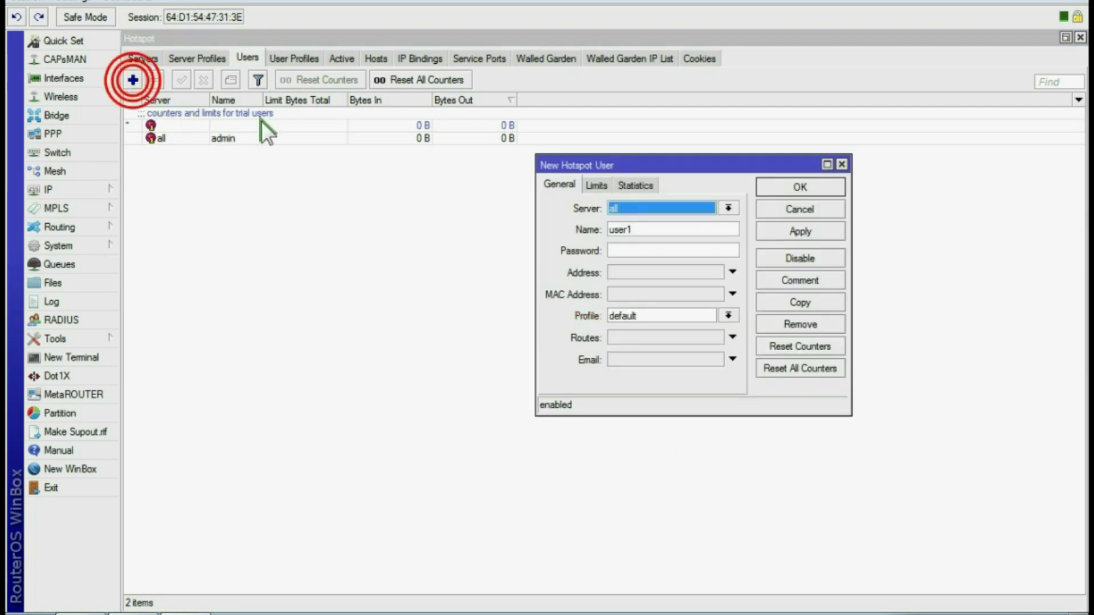
{"action": "double_click", "coordinate": [648, 230]}
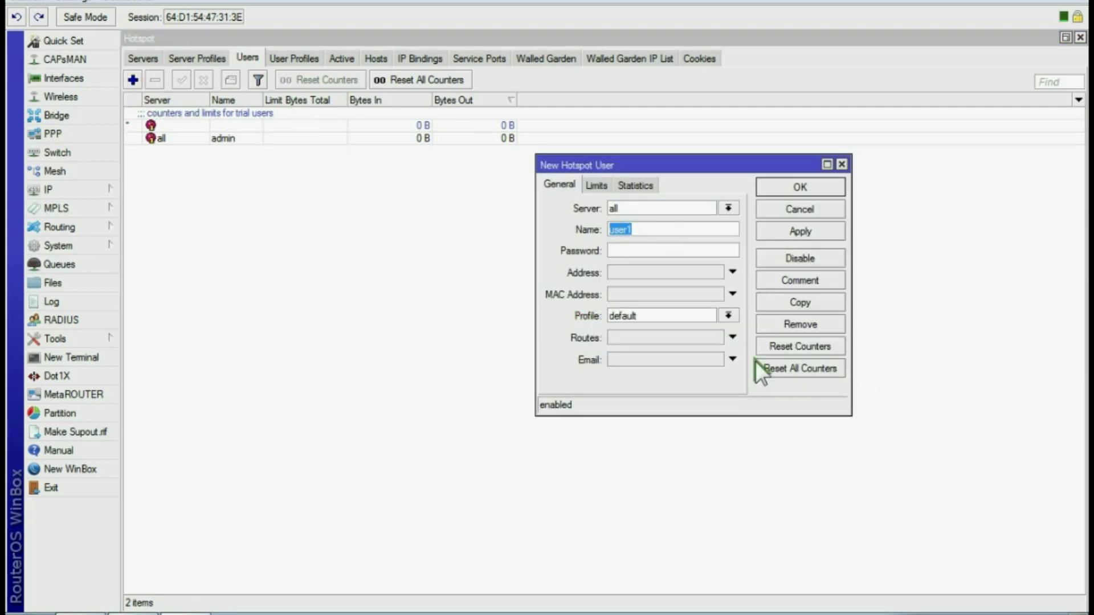
{"action": "type", "text": "uji1"}
{"action": "left_click", "coordinate": [630, 251]}
{"action": "type", "text": "123"}
{"action": "left_click", "coordinate": [789, 227]}
{"action": "left_click", "coordinate": [797, 187]}
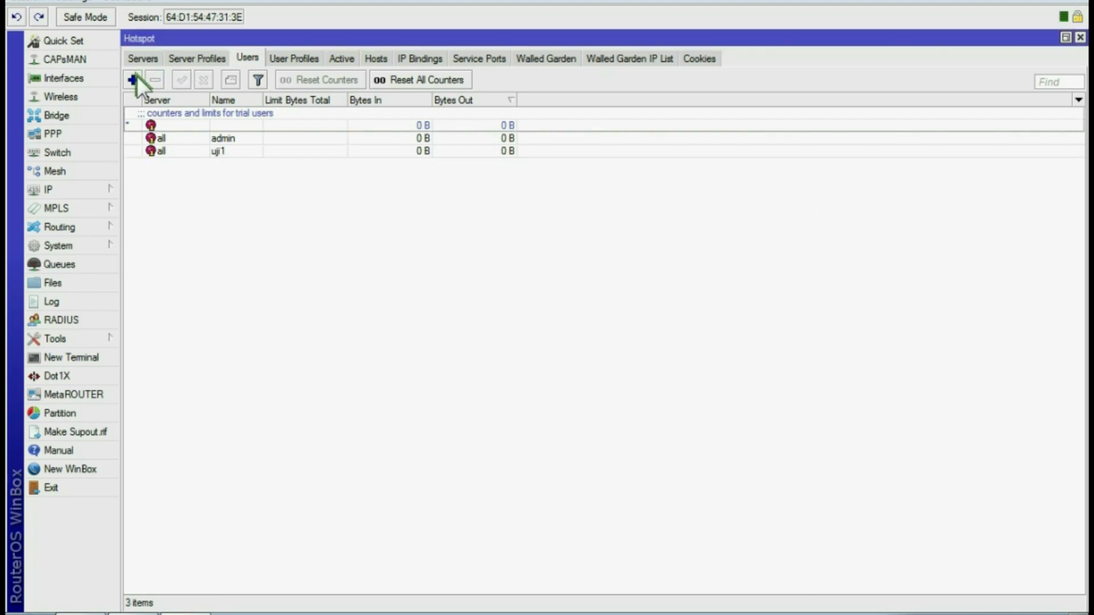
Add hotspot user uji2 with a password
{"action": "left_click", "coordinate": [132, 80]}
{"action": "double_click", "coordinate": [646, 231]}
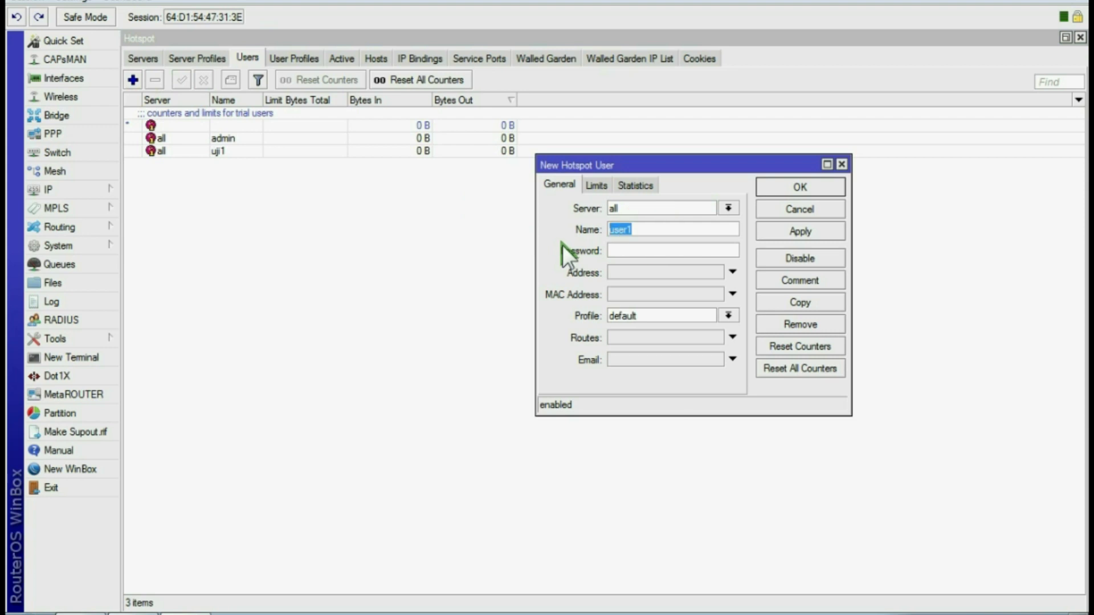
{"action": "type", "text": "uji2"}
{"action": "left_click", "coordinate": [624, 250]}
{"action": "type", "text": "123"}
{"action": "left_click", "coordinate": [798, 228]}
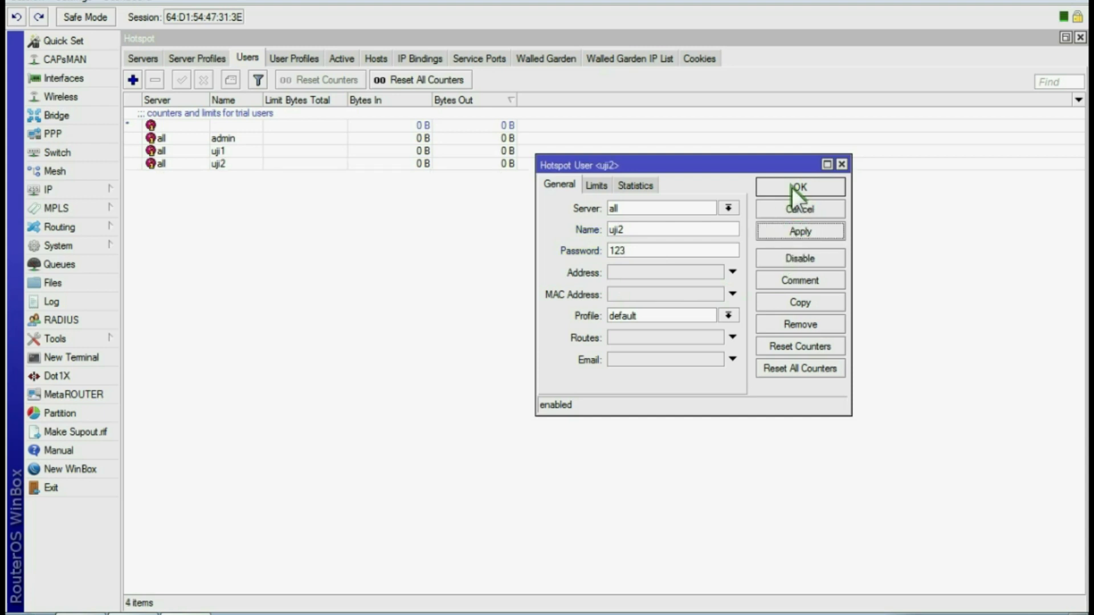
{"action": "left_click", "coordinate": [791, 187]}
Add hotspot user uji3 with a password
{"action": "left_click", "coordinate": [132, 79]}
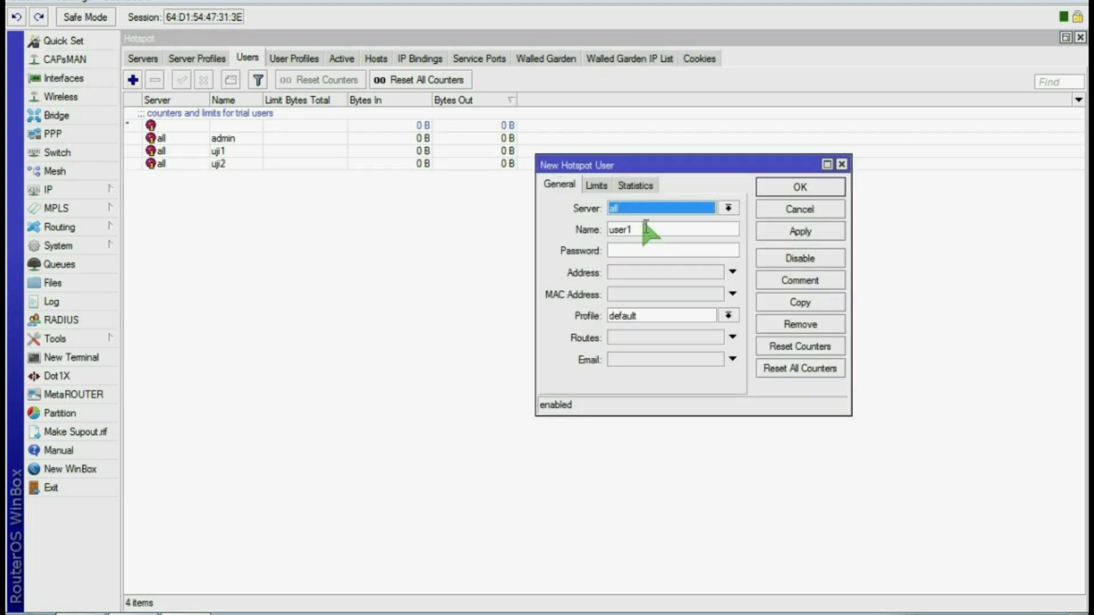
{"action": "left_click", "coordinate": [595, 184]}
{"action": "left_click", "coordinate": [562, 185]}
{"action": "left_click_drag", "start_coordinate": [643, 229], "coordinate": [505, 254]}
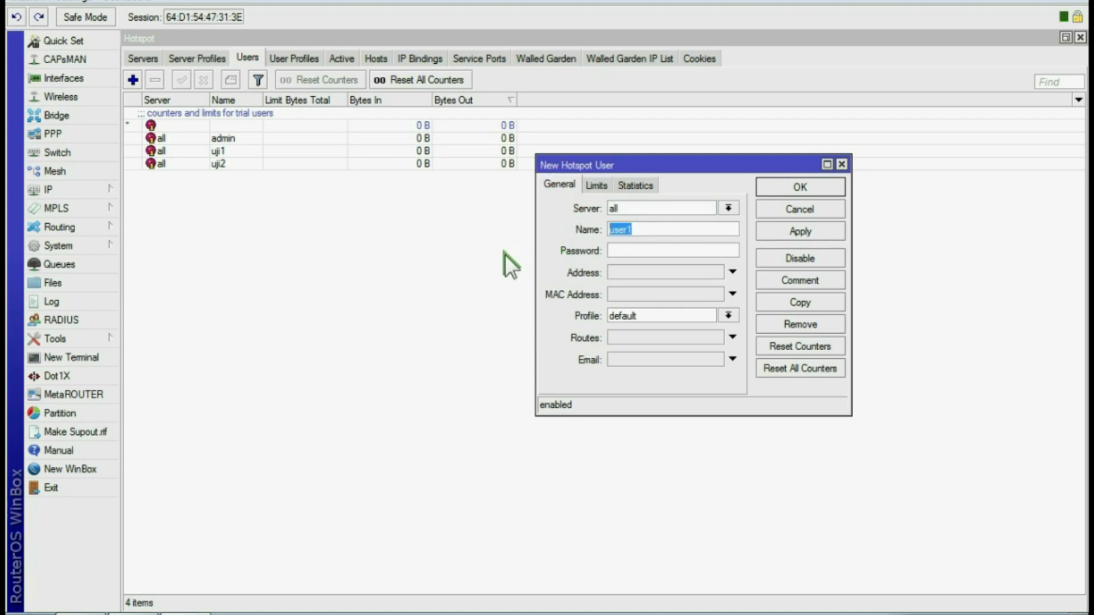
{"action": "type", "text": "uji3"}
{"action": "left_click", "coordinate": [627, 251]}
{"action": "type", "text": "123"}
{"action": "left_click", "coordinate": [802, 231]}
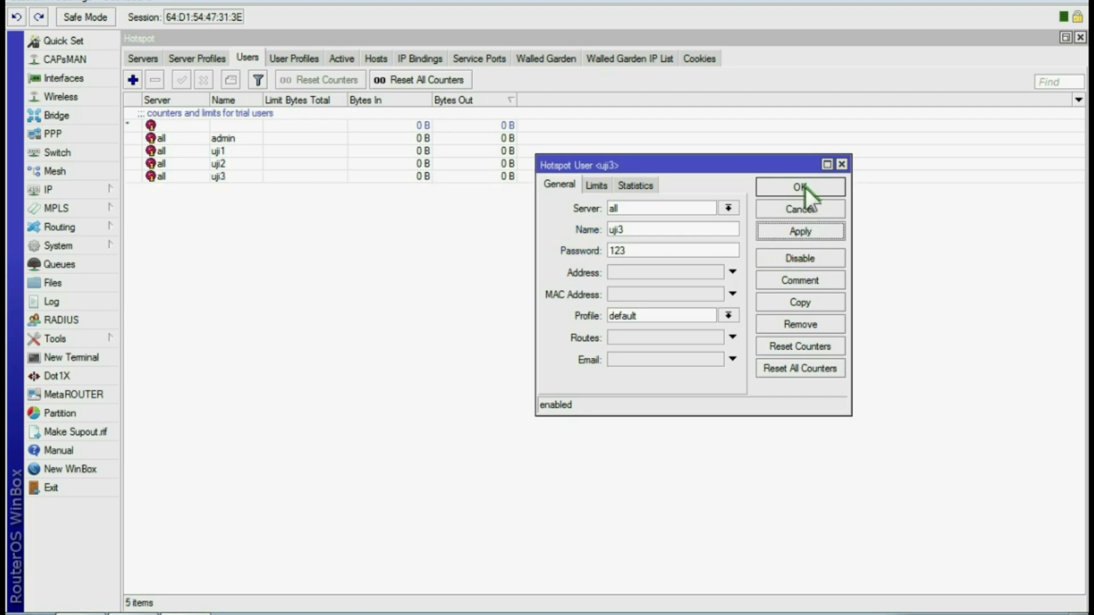
{"action": "left_click", "coordinate": [799, 187]}
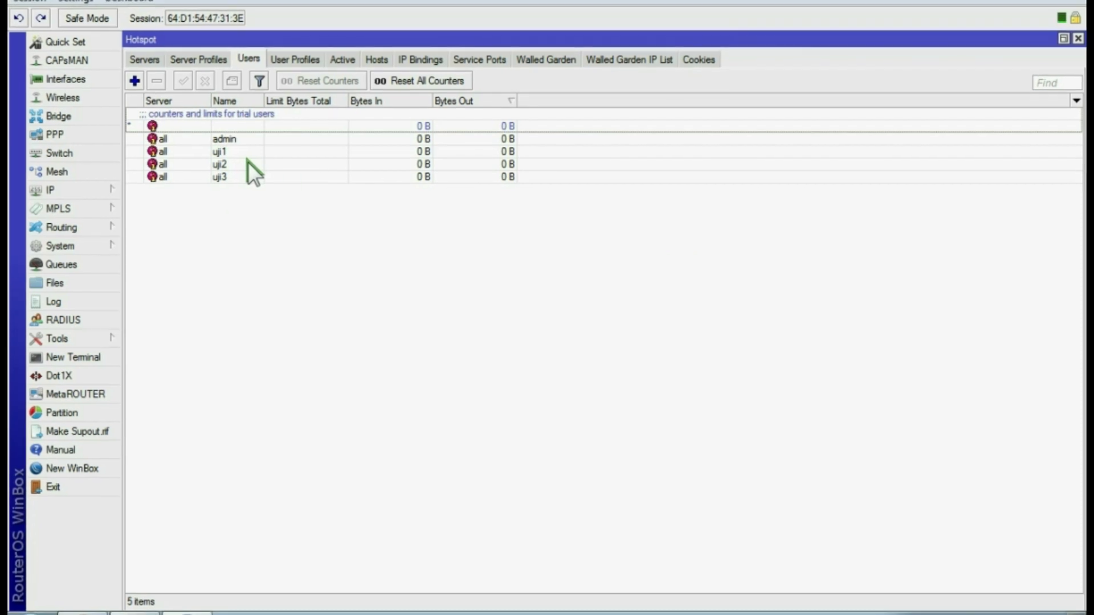
{"action": "left_click", "coordinate": [965, 614]}
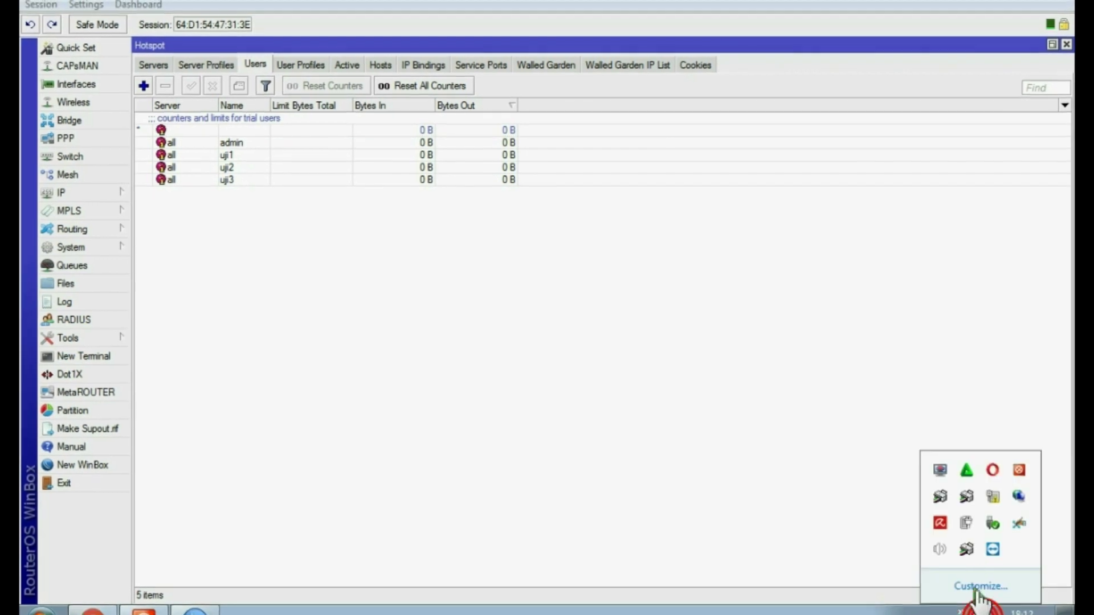
{"action": "left_click", "coordinate": [990, 496]}
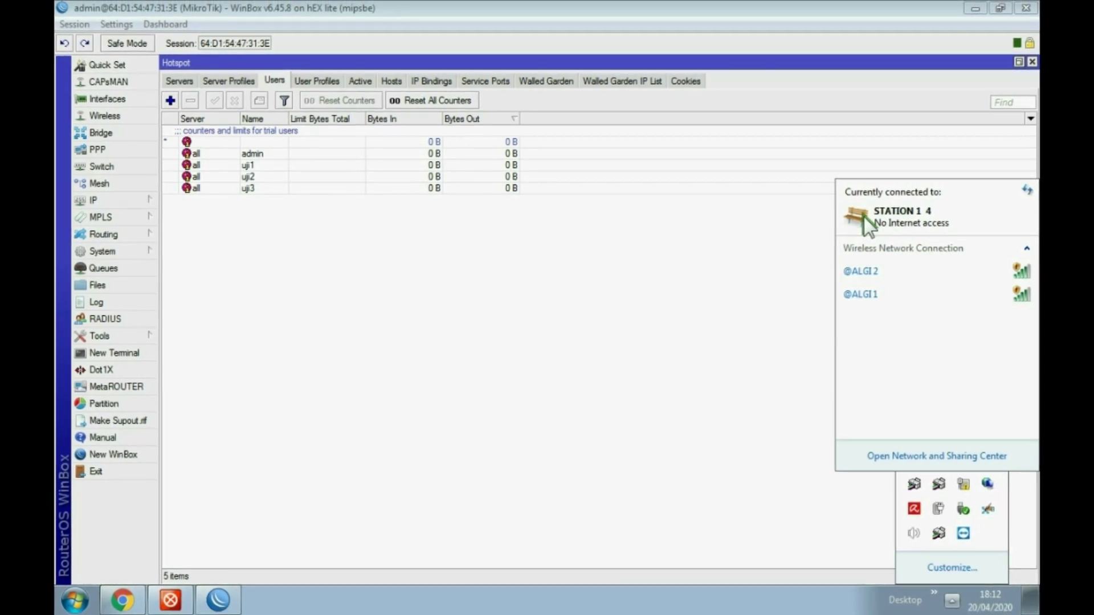
{"action": "mouse_move", "coordinate": [116, 605]}
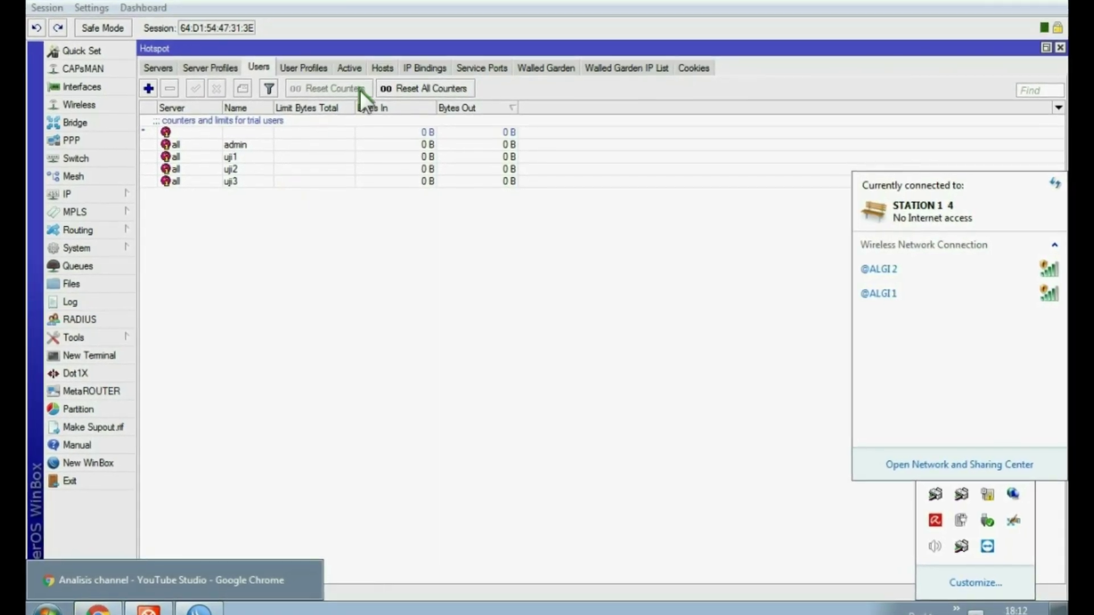
{"action": "left_click", "coordinate": [352, 70]}
{"action": "left_click", "coordinate": [255, 65]}
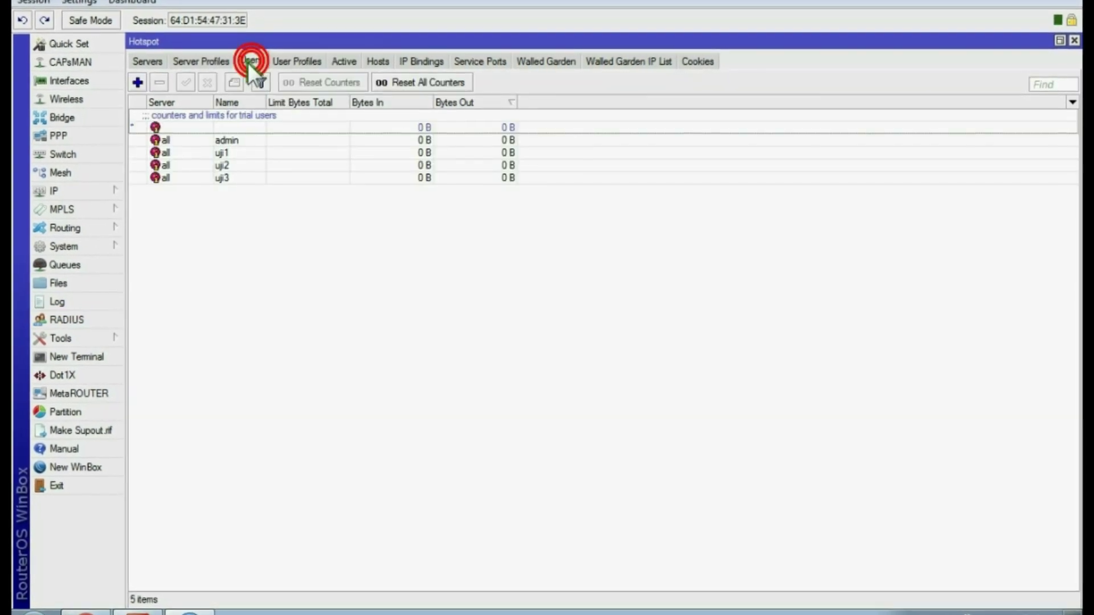
Create a new router user ebookmunir in System > Users with group full
{"action": "left_click", "coordinate": [60, 190]}
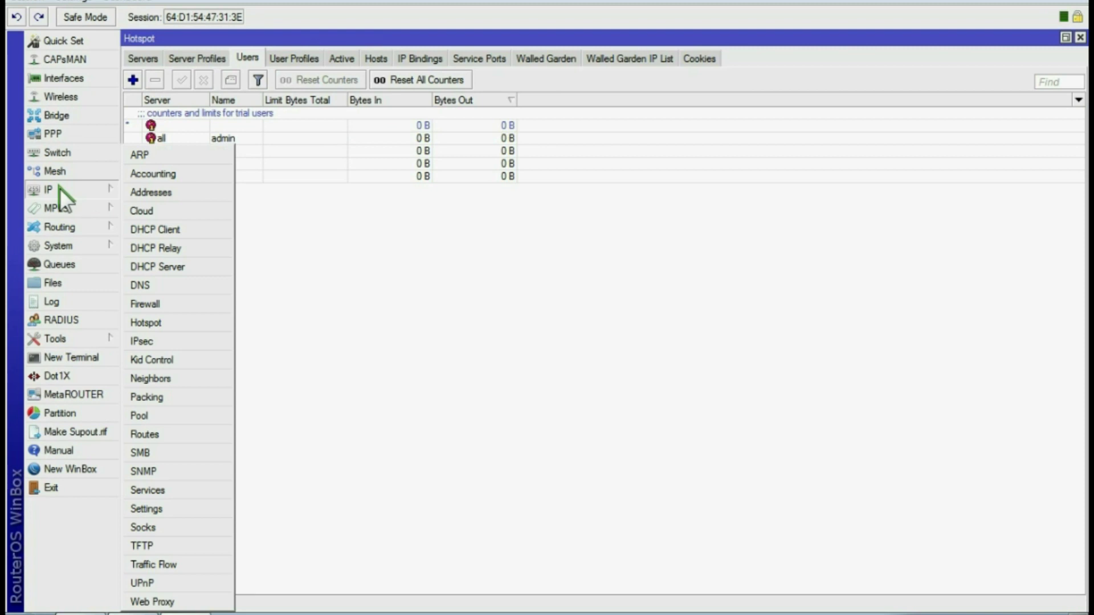
{"action": "mouse_move", "coordinate": [72, 245]}
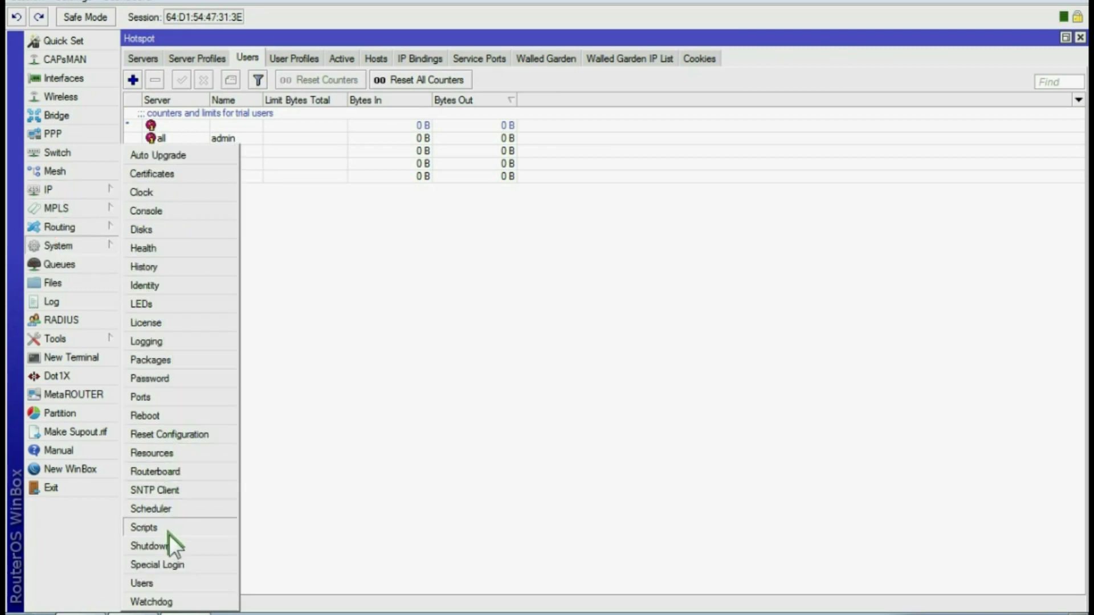
{"action": "left_click", "coordinate": [142, 583]}
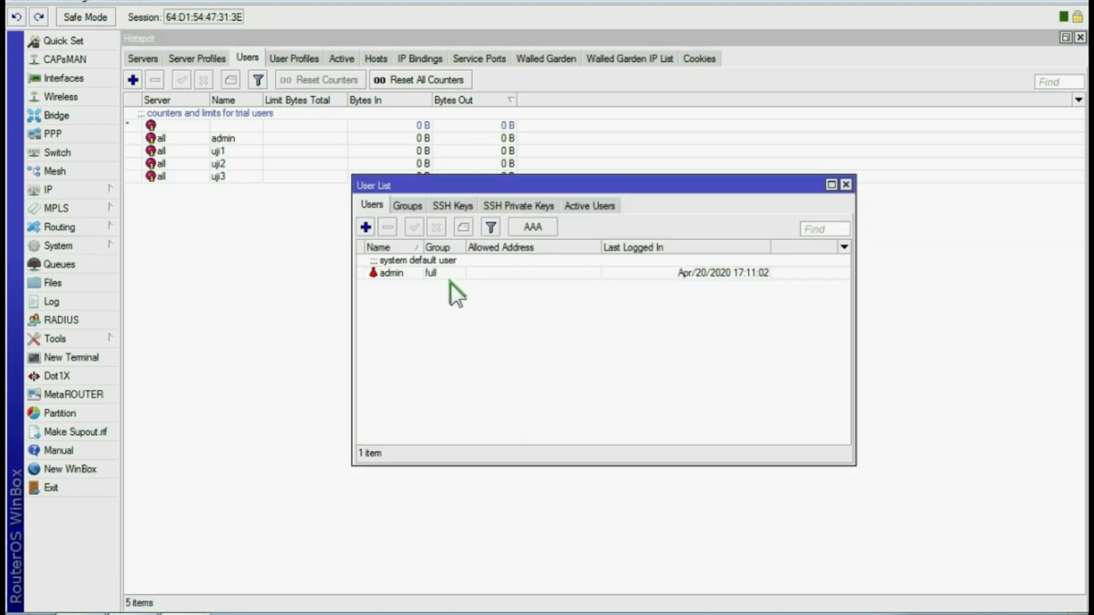
{"action": "left_click", "coordinate": [392, 275]}
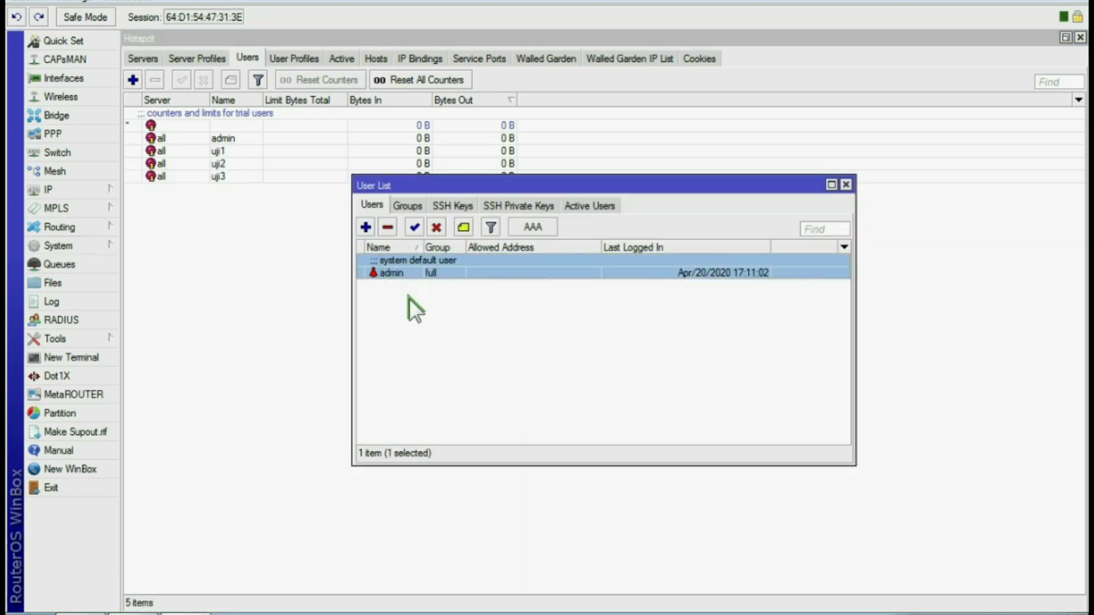
{"action": "left_click", "coordinate": [366, 227]}
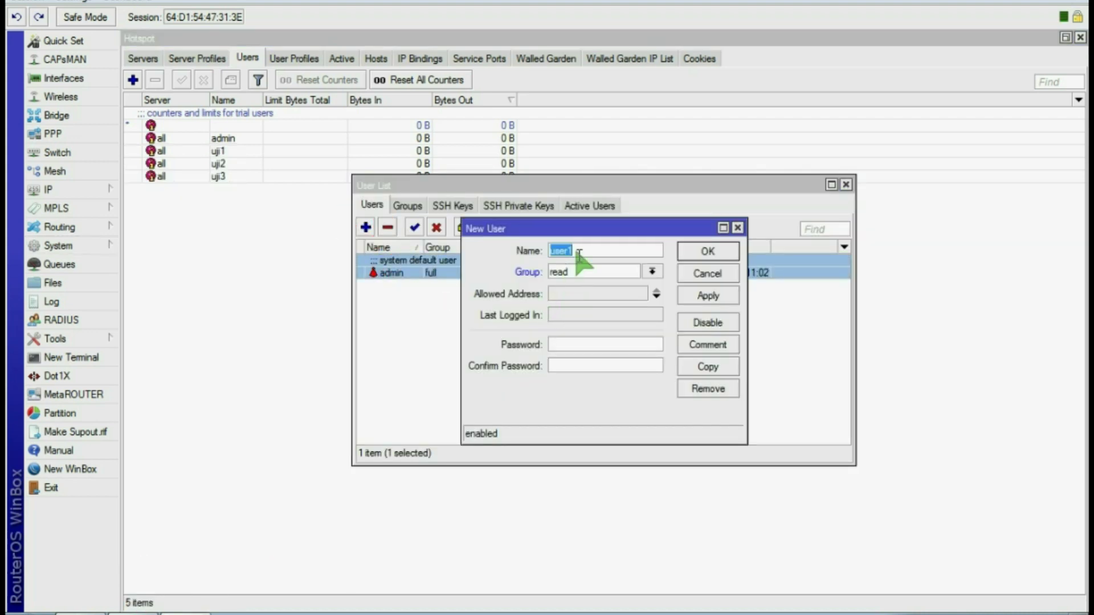
{"action": "type", "text": "ebookmunir"}
{"action": "left_click", "coordinate": [573, 271]}
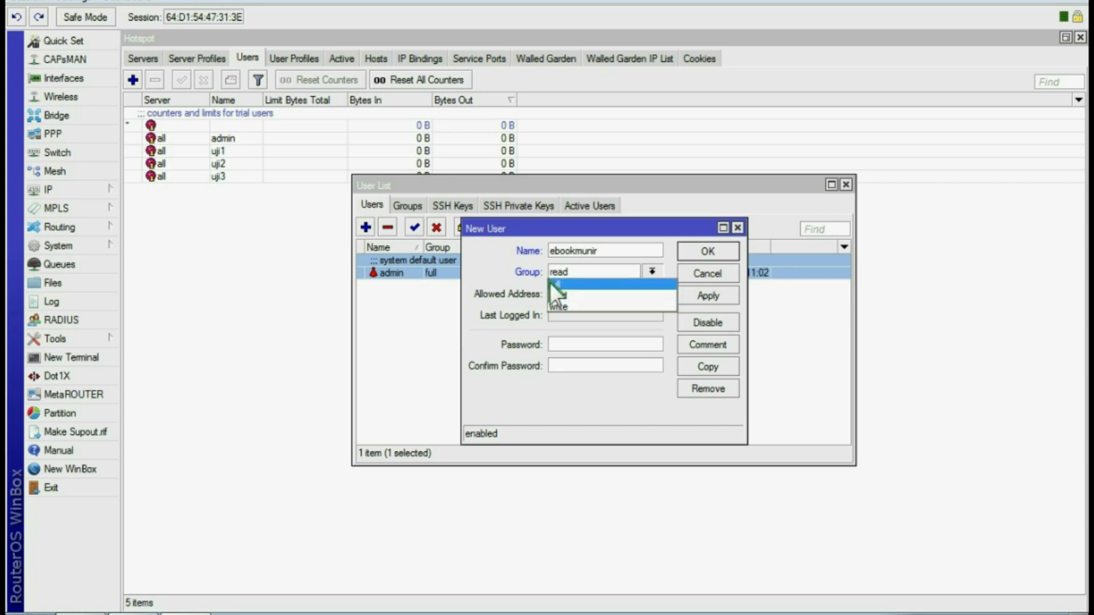
{"action": "left_click", "coordinate": [570, 285]}
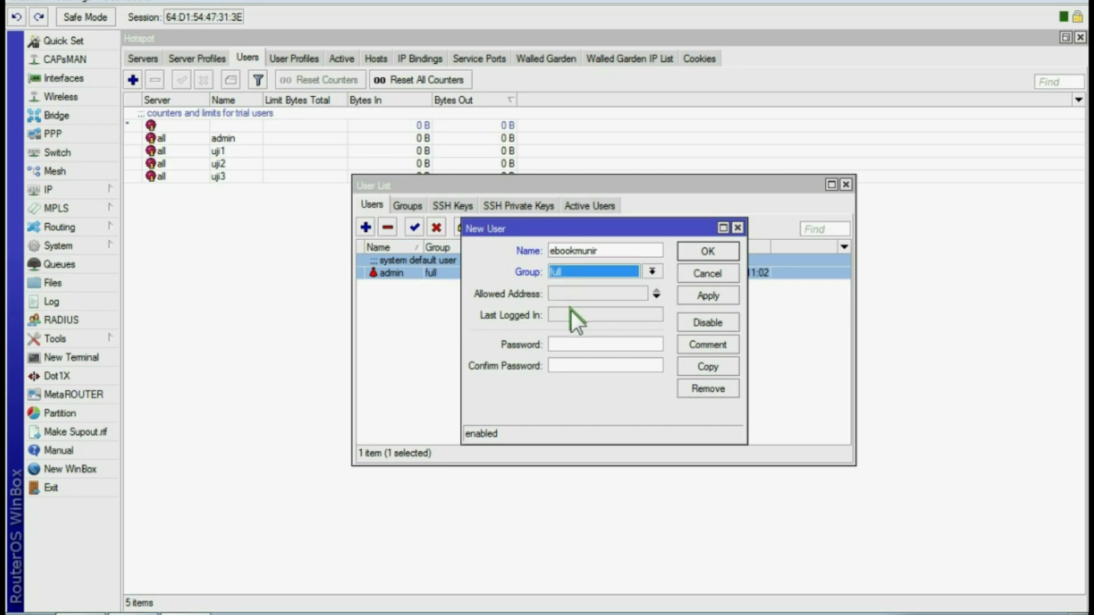
Give the new user a confirmed password, save it, and exit WinBox
{"action": "left_click", "coordinate": [572, 346]}
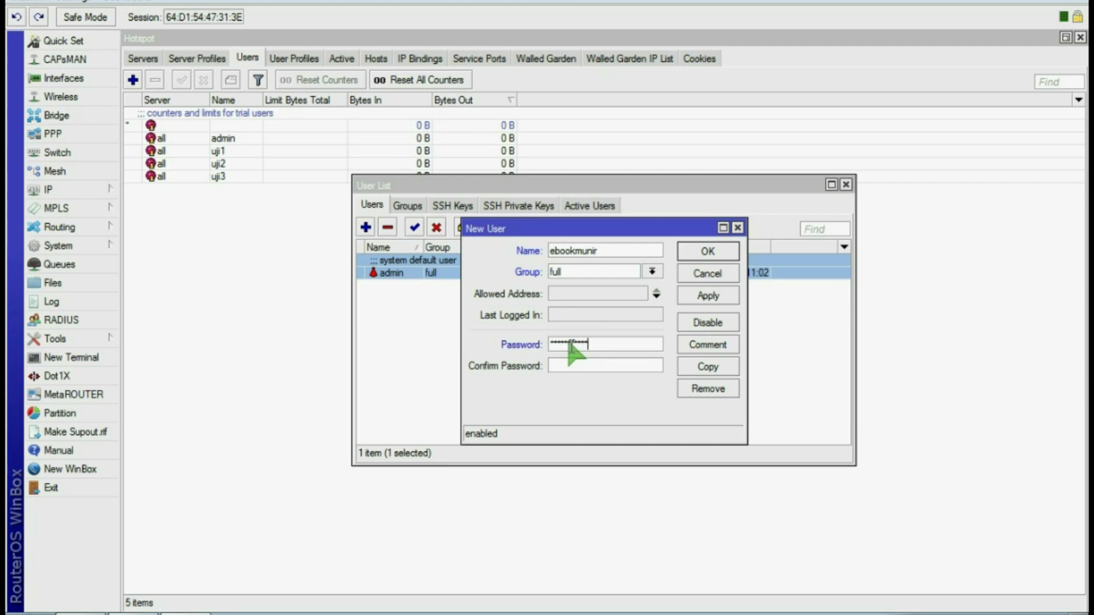
{"action": "left_click", "coordinate": [574, 367]}
{"action": "type", "text": "***"}
{"action": "left_click", "coordinate": [716, 297]}
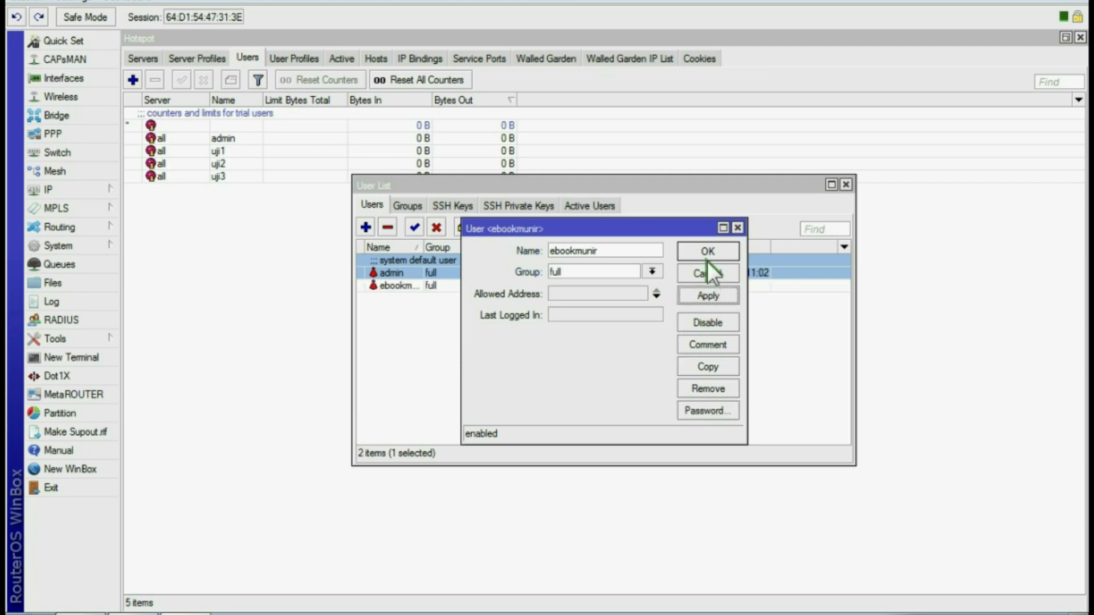
{"action": "left_click", "coordinate": [707, 252]}
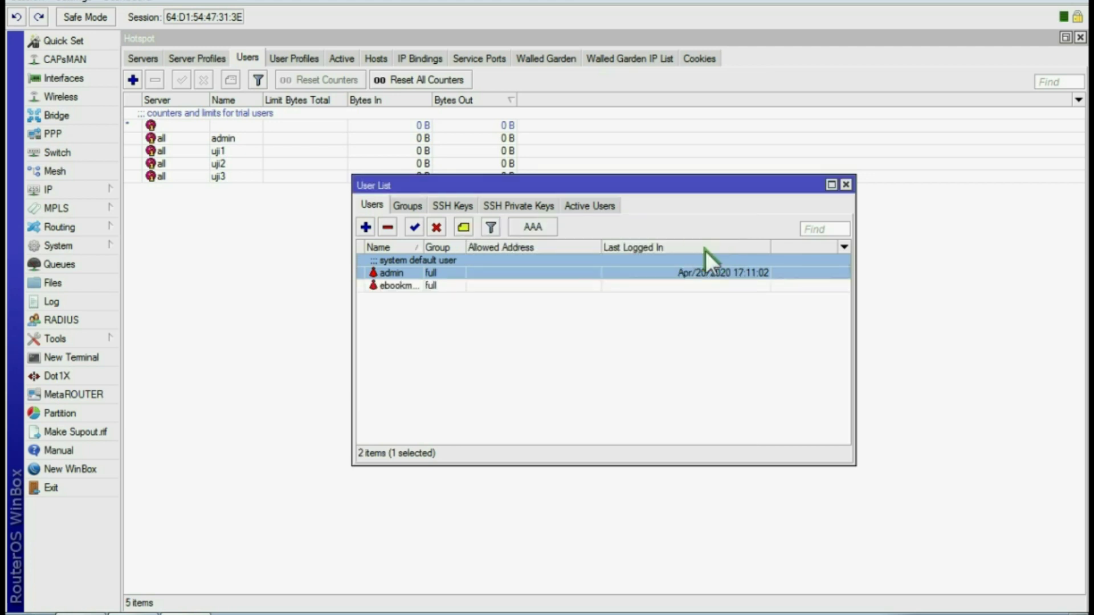
{"action": "left_click", "coordinate": [845, 183]}
{"action": "left_click", "coordinate": [52, 484]}
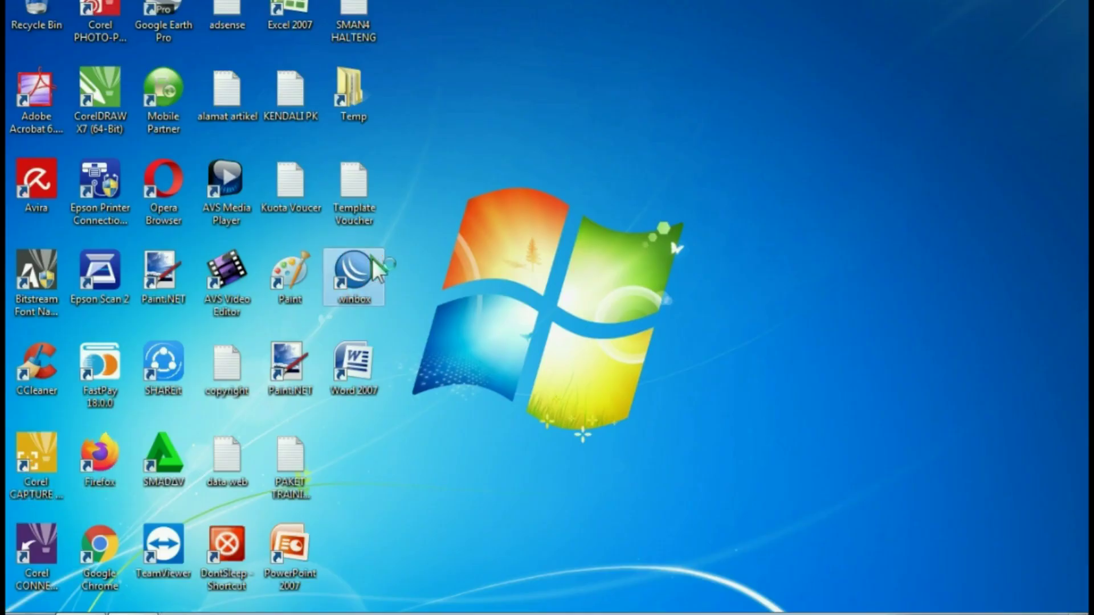
Relaunch WinBox, select router 64:D1:54:47:31:3E, and enter login ebookmunir with its password
{"action": "double_click", "coordinate": [373, 260]}
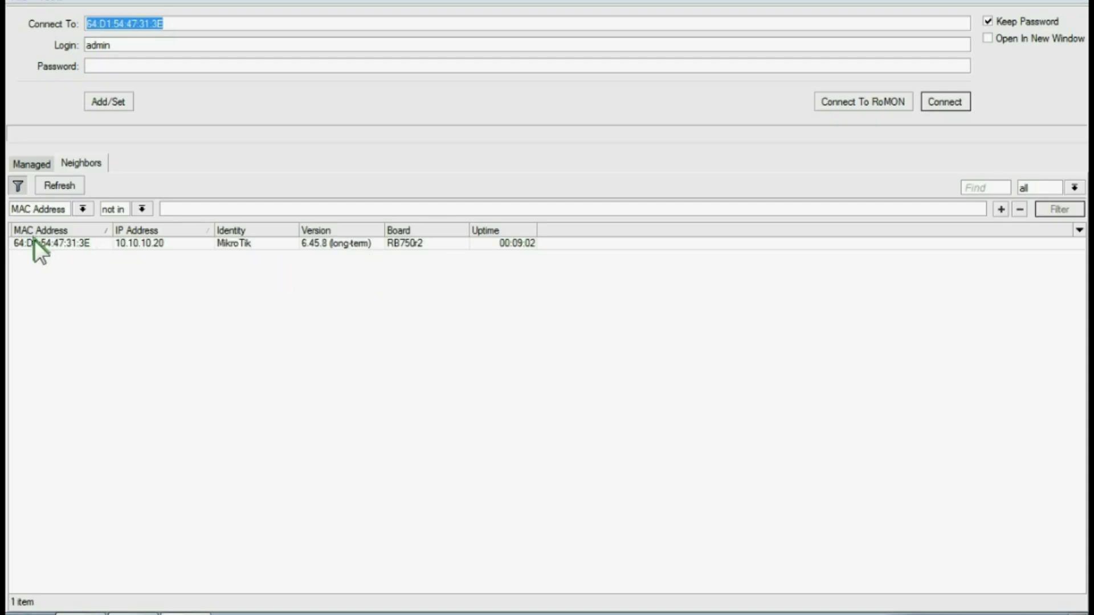
{"action": "left_click", "coordinate": [23, 244]}
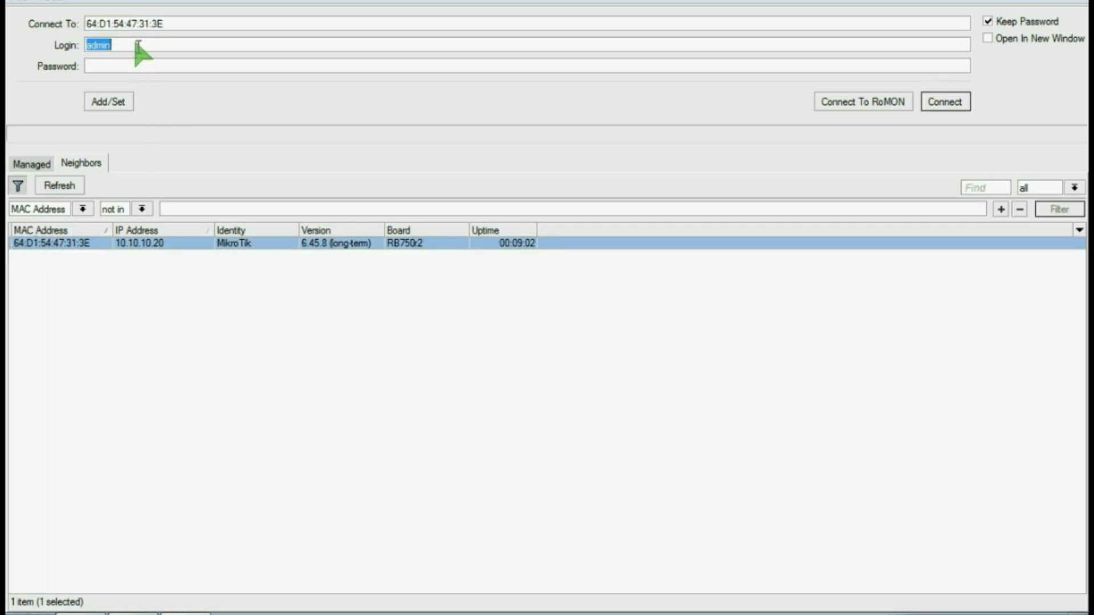
{"action": "type", "text": "ebookmunir"}
{"action": "left_click", "coordinate": [122, 66]}
{"action": "type", "text": "*************"}
Connect to the router with the new full-group user and delete the admin hotspot user
{"action": "left_click", "coordinate": [948, 103]}
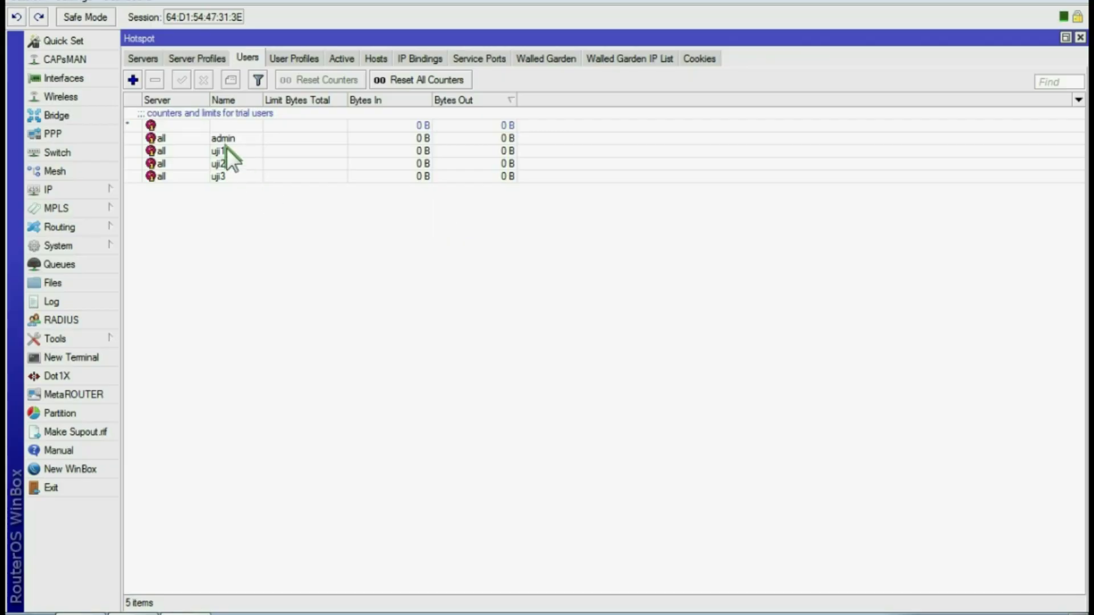
{"action": "left_click", "coordinate": [223, 138]}
{"action": "left_click", "coordinate": [153, 76]}
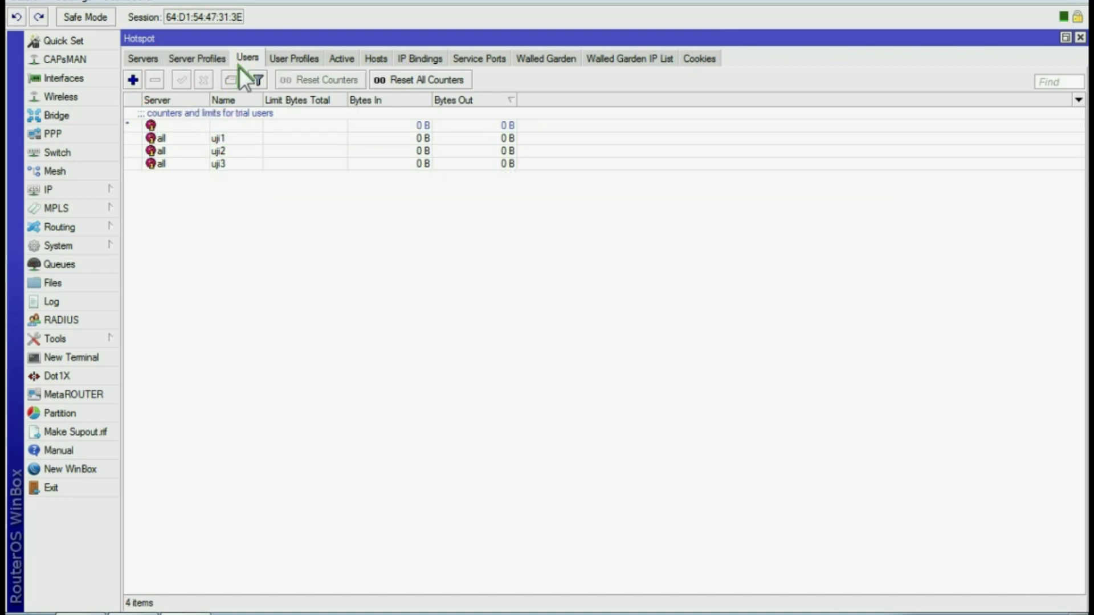
Delete the admin account from System > Users, then select hotspot users uji2 and uji3
{"action": "left_click", "coordinate": [53, 188]}
{"action": "mouse_move", "coordinate": [76, 234]}
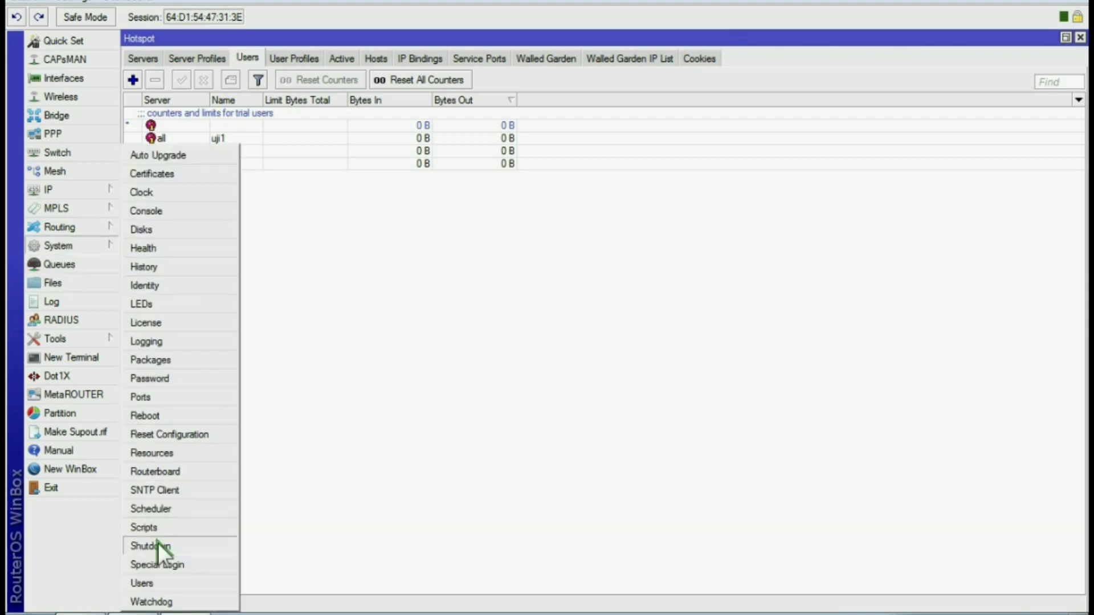
{"action": "left_click", "coordinate": [142, 582]}
{"action": "left_click", "coordinate": [388, 272]}
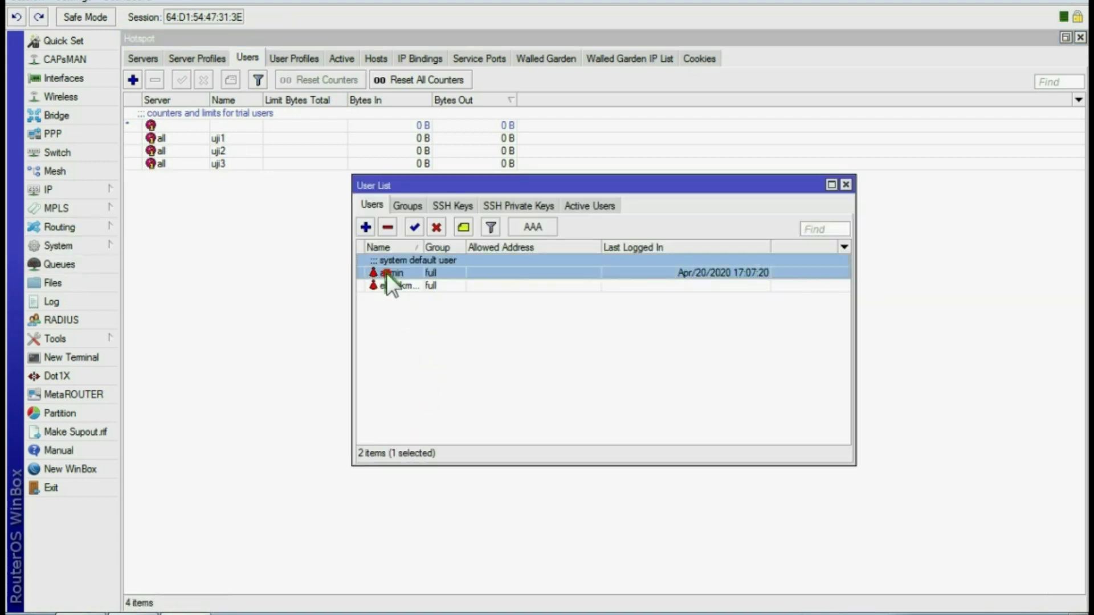
{"action": "left_click", "coordinate": [388, 227]}
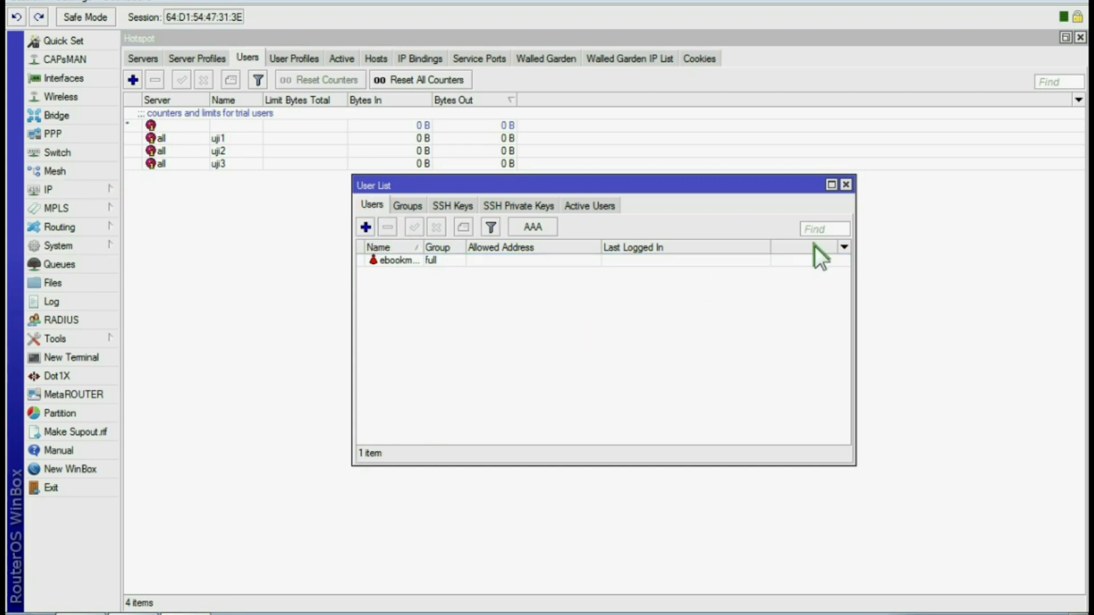
{"action": "left_click", "coordinate": [847, 184]}
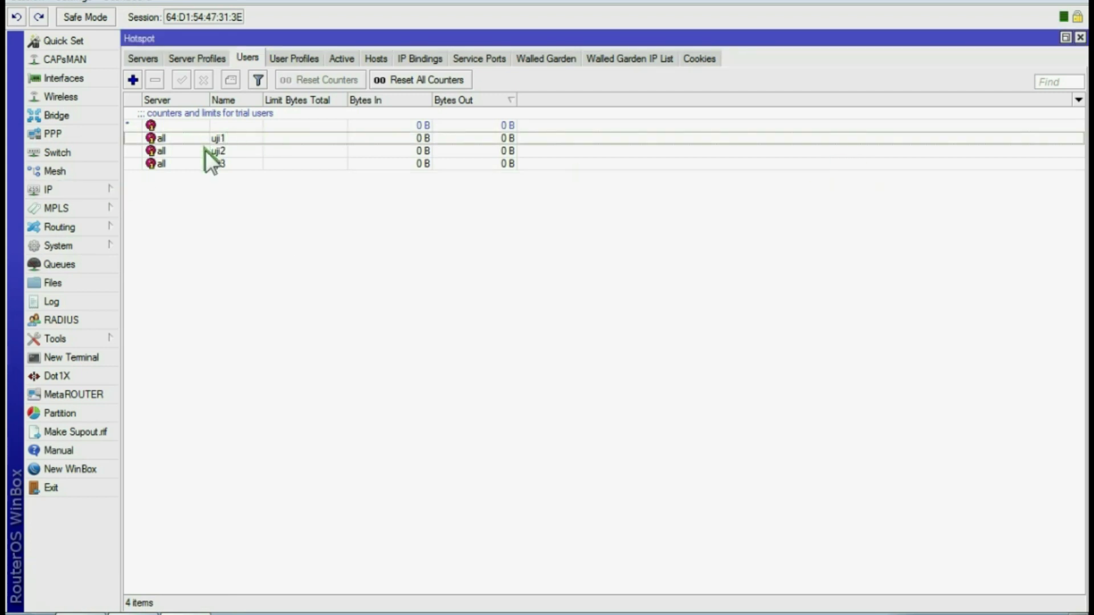
{"action": "left_click", "coordinate": [224, 149]}
{"action": "left_click", "coordinate": [218, 161]}
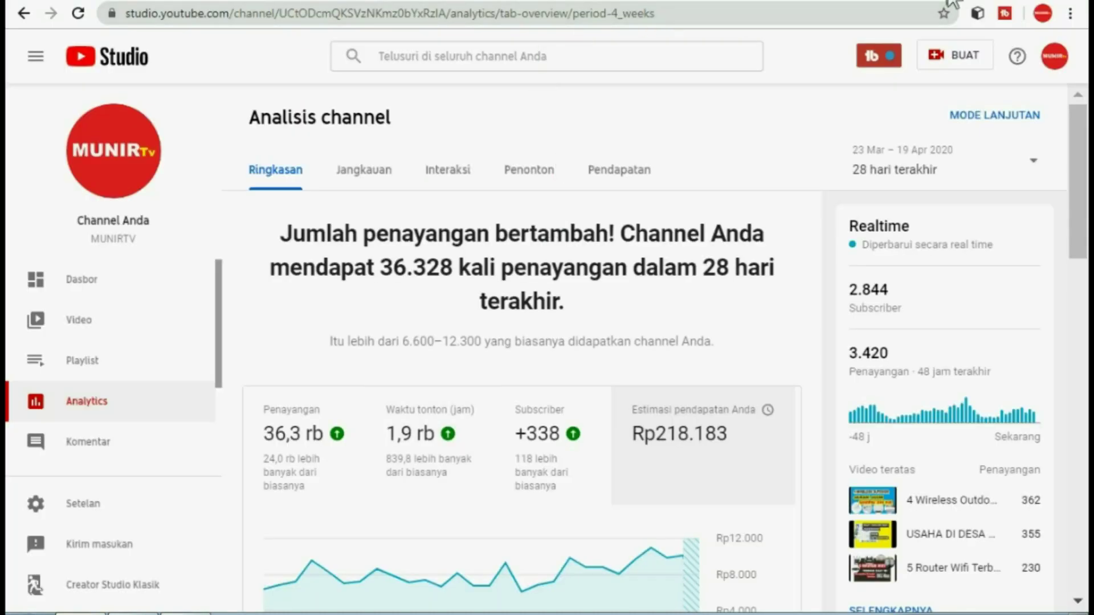
Try 10.10.10.1 in a new tab, then relaunch Chrome from the desktop, maximized
{"action": "key", "text": "ctrl+t"}
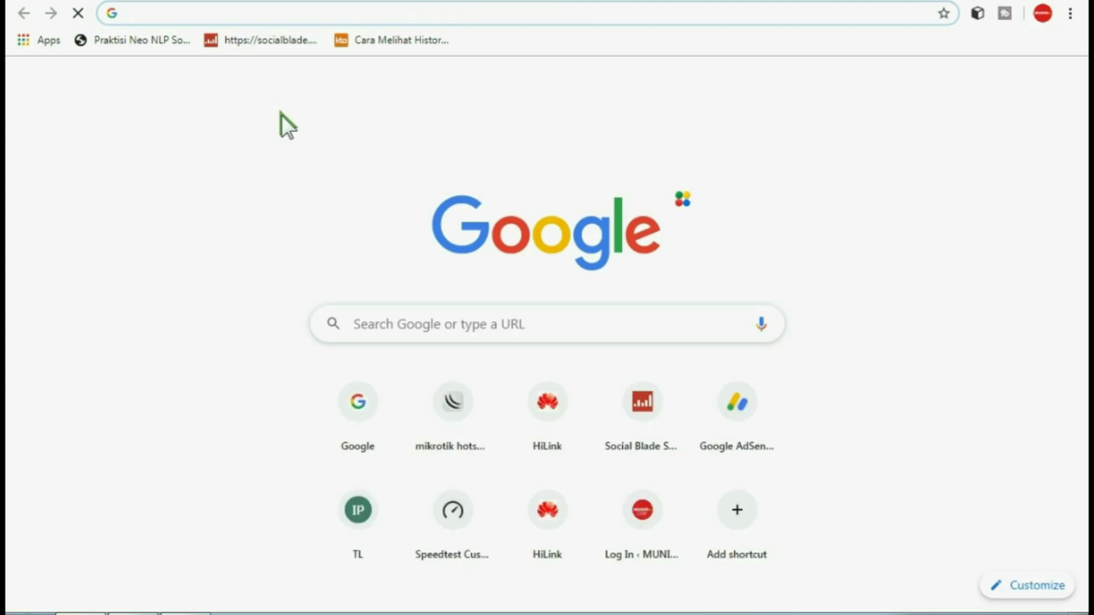
{"action": "type", "text": "10"}
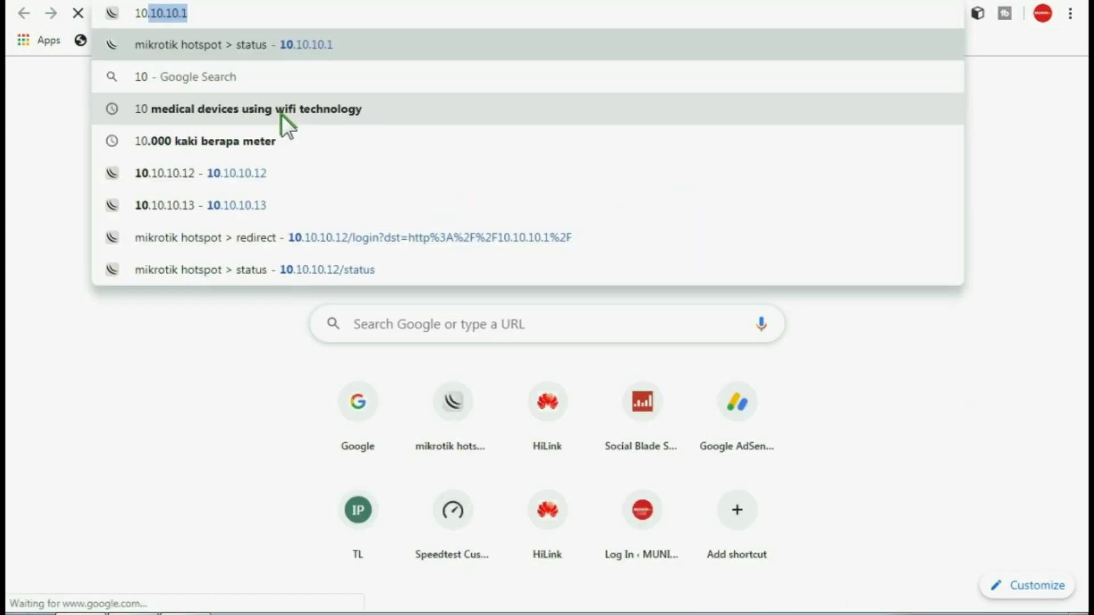
{"action": "key", "text": "Return"}
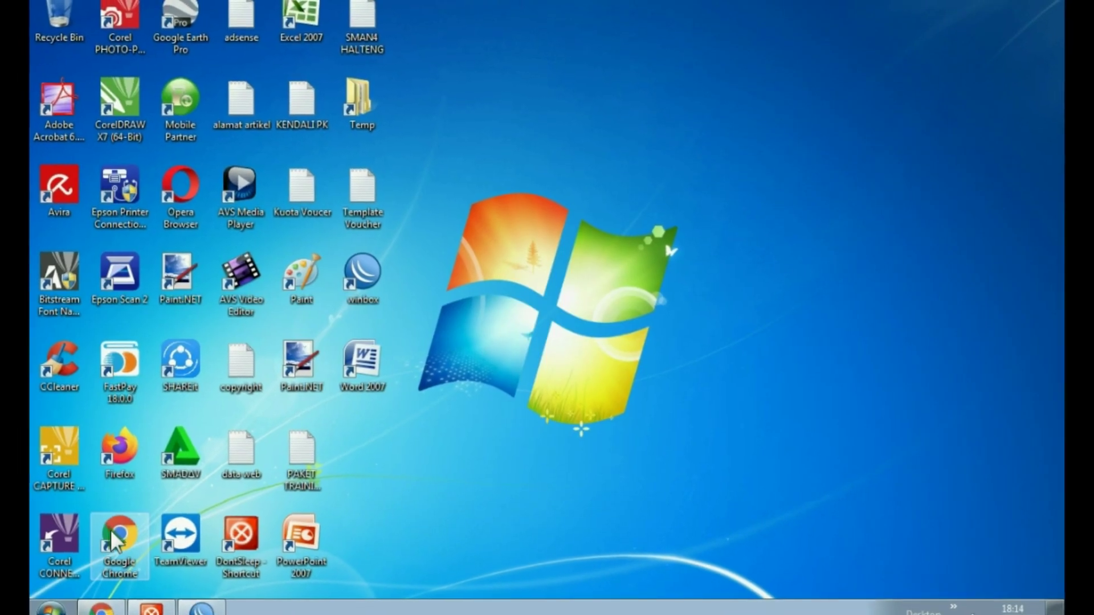
{"action": "double_click", "coordinate": [114, 531]}
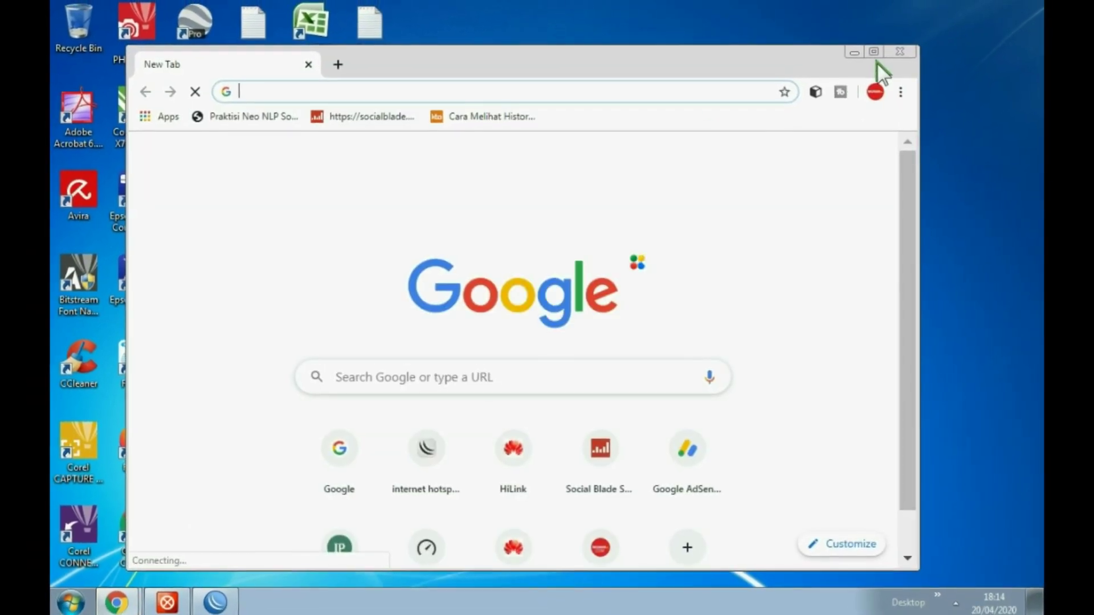
{"action": "left_click", "coordinate": [874, 52]}
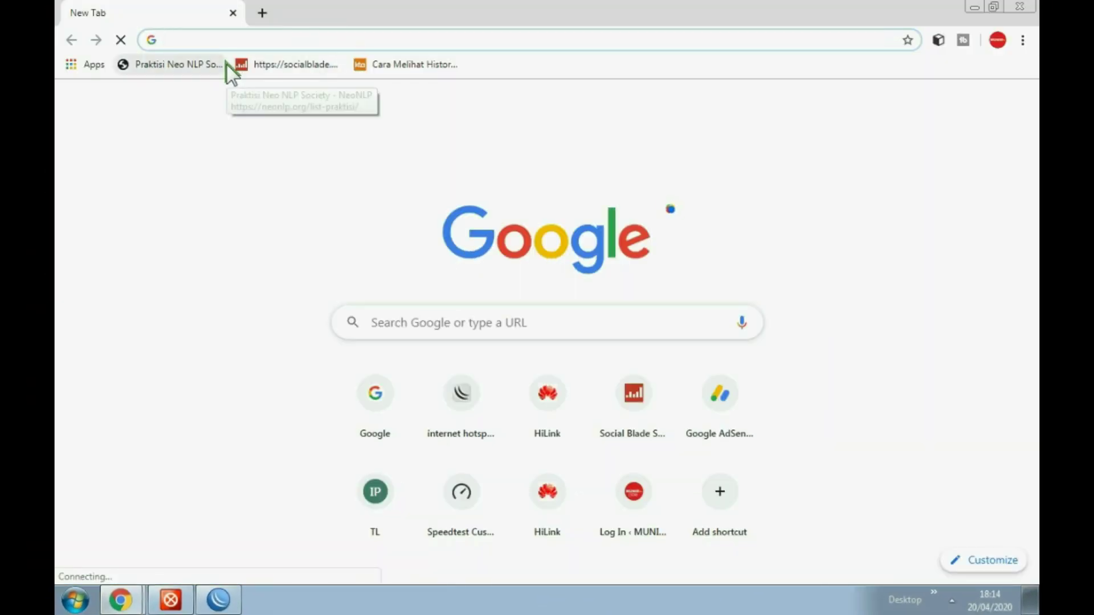
Open the internet hotspot shortcut tile, then load the suggested web address
{"action": "left_click", "coordinate": [462, 392]}
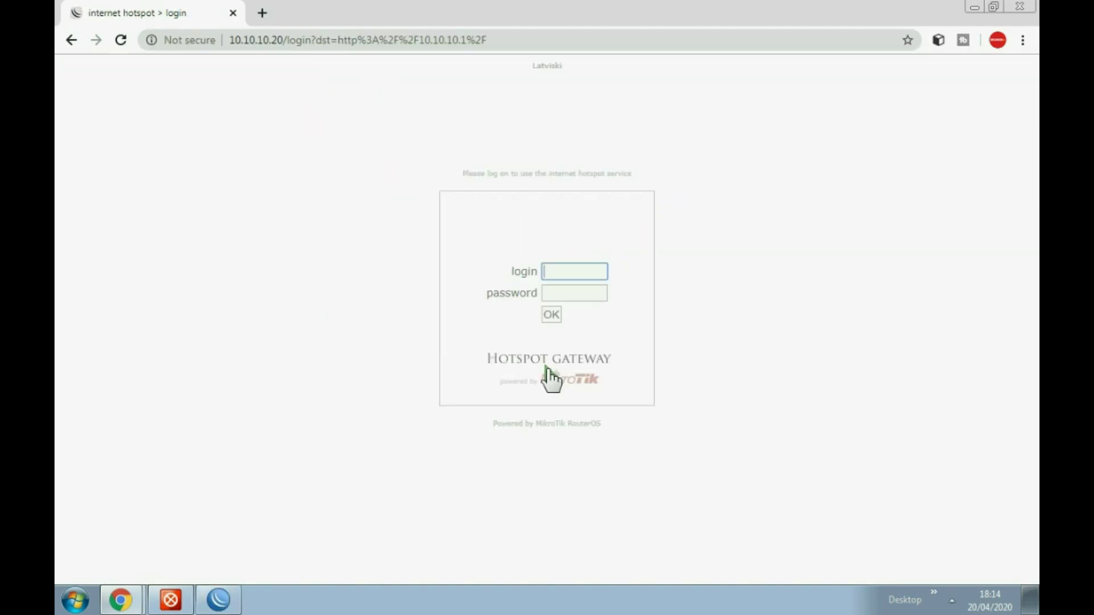
{"action": "left_click", "coordinate": [353, 41]}
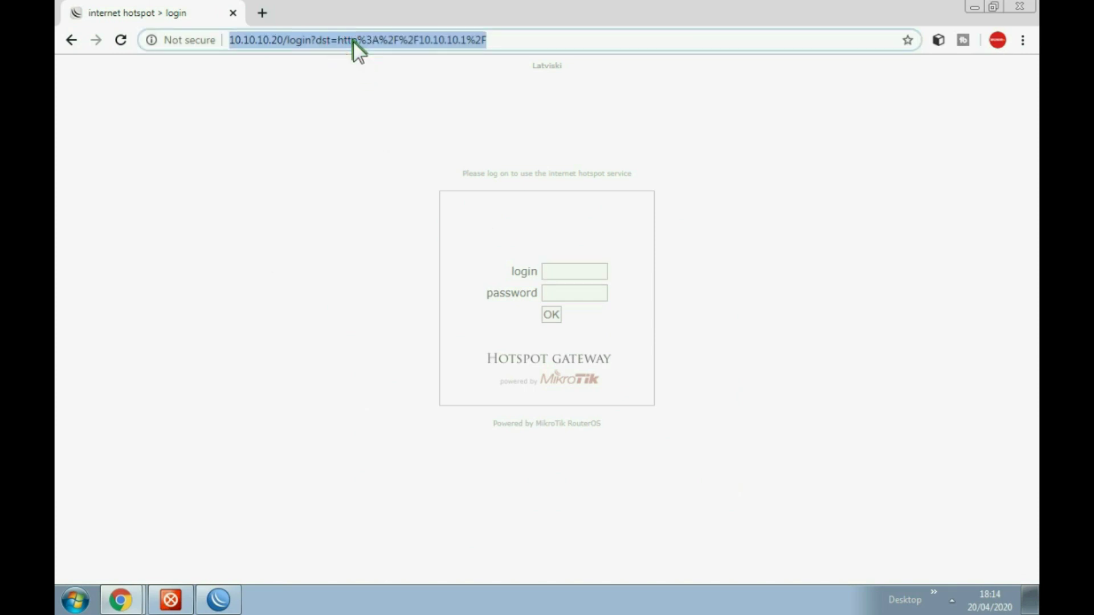
{"action": "type", "text": "g"}
{"action": "key", "text": "Return"}
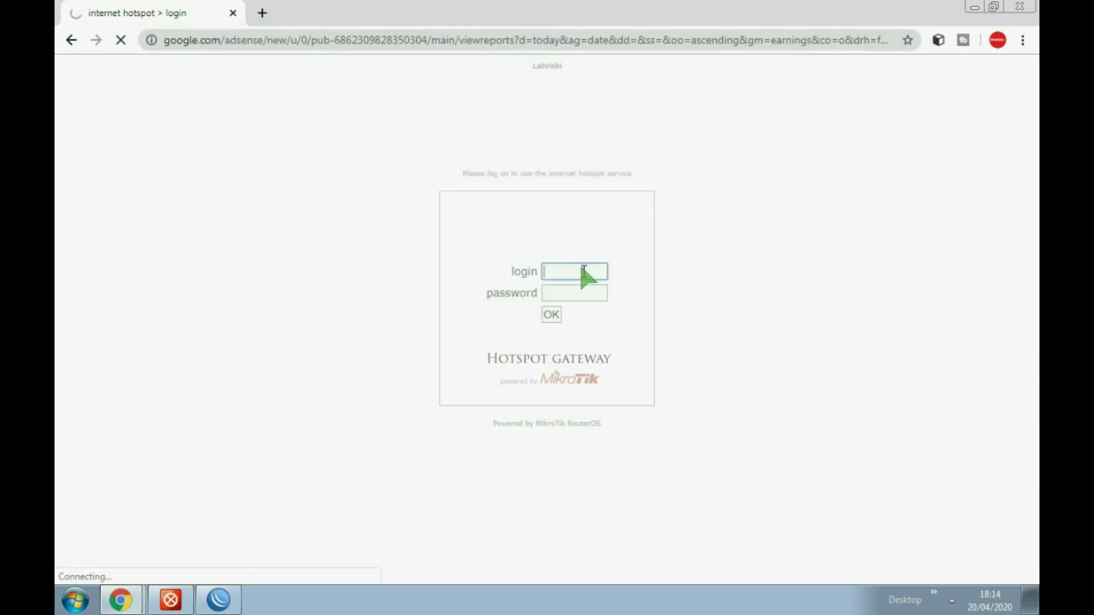
Sign in to the hotspot as uji1 with its password
{"action": "left_click", "coordinate": [237, 42]}
{"action": "type", "text": "uji"}
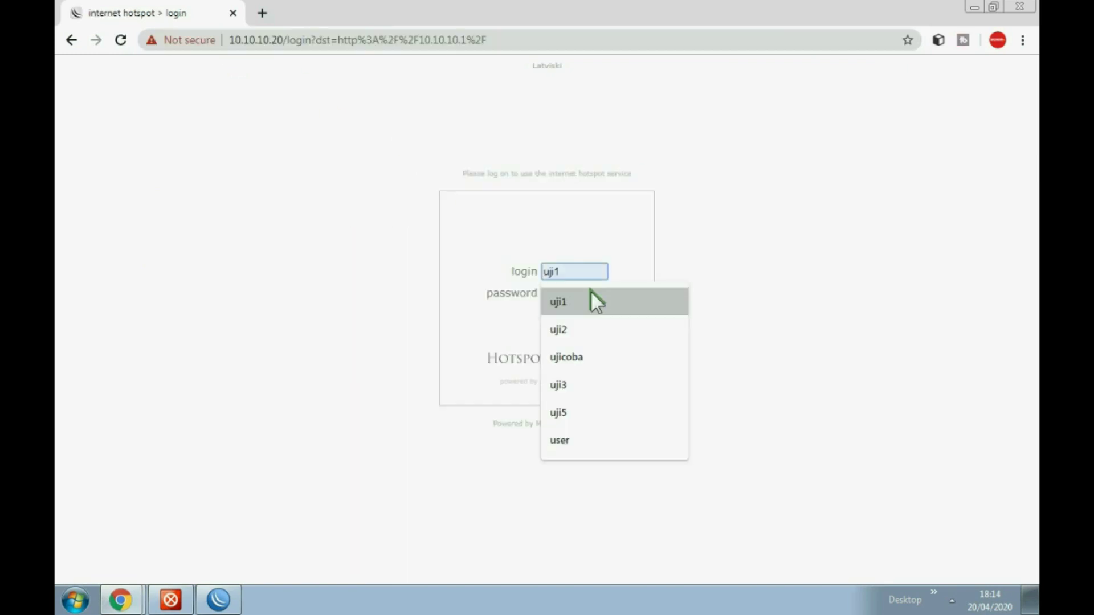
{"action": "left_click", "coordinate": [590, 292]}
{"action": "left_click", "coordinate": [583, 295]}
{"action": "left_click_drag", "start_coordinate": [580, 295], "coordinate": [487, 301]}
{"action": "type", "text": "123"}
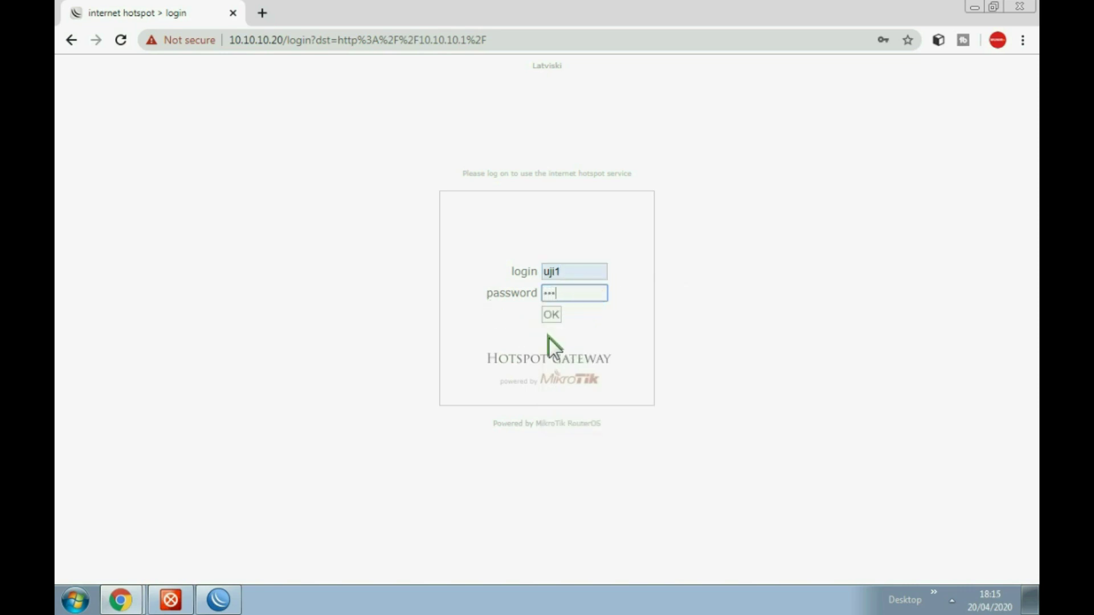
{"action": "left_click", "coordinate": [551, 313]}
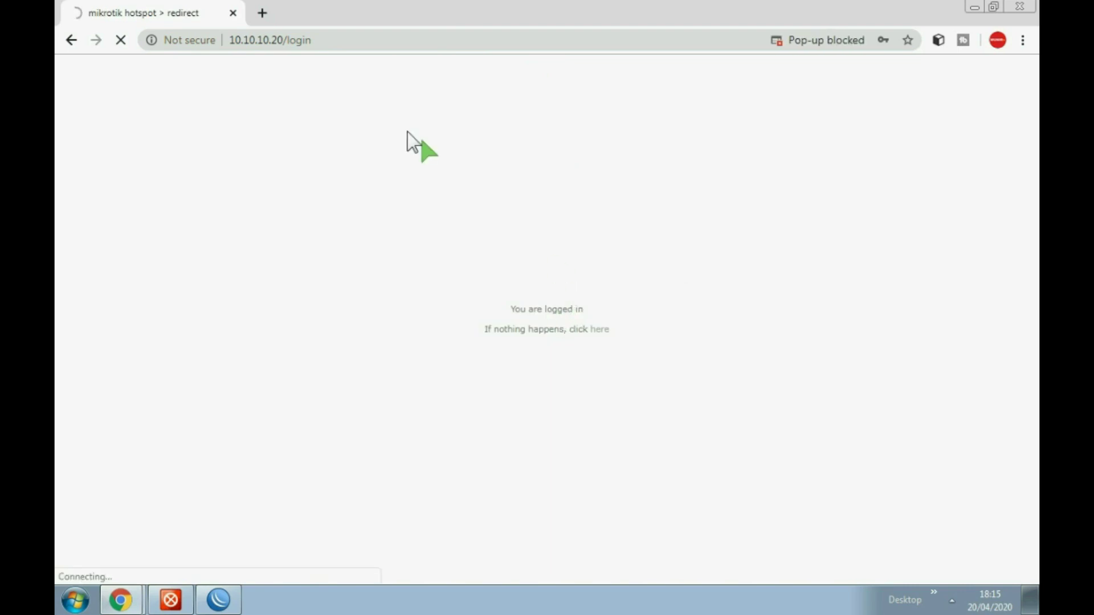
{"action": "left_click", "coordinate": [953, 601]}
Close the hotspot redirect tab, open Google, and launch YouTube from the apps grid
{"action": "left_click", "coordinate": [963, 484]}
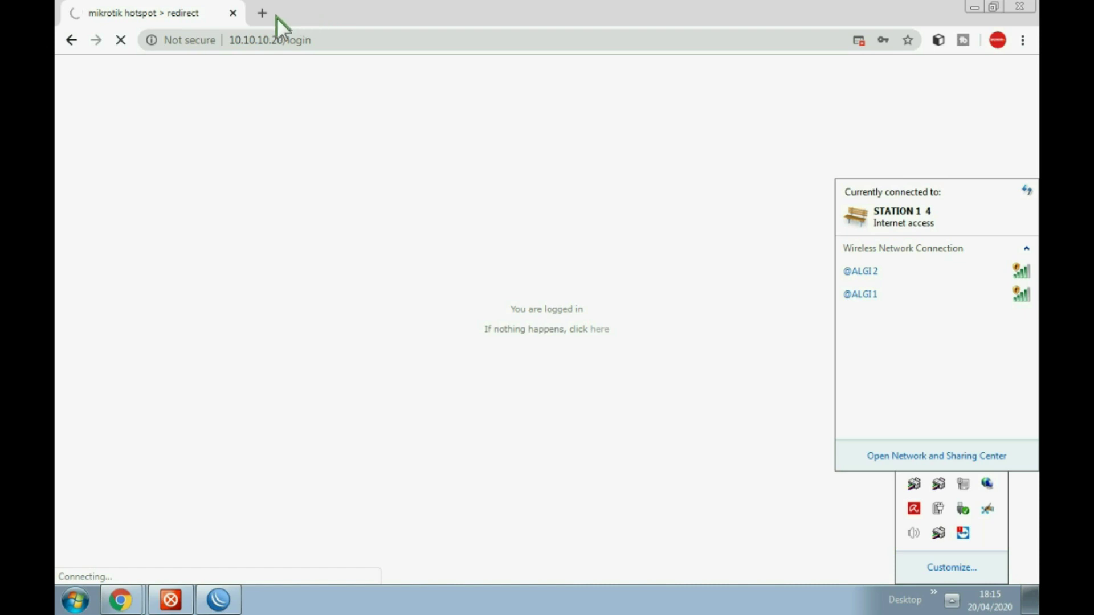
{"action": "left_click", "coordinate": [261, 9]}
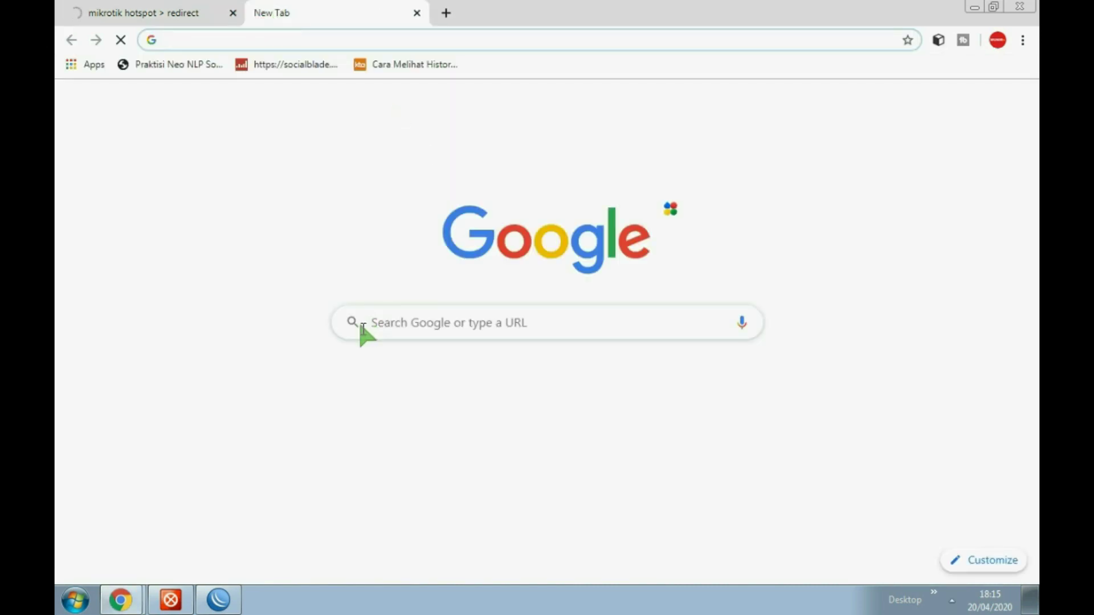
{"action": "left_click", "coordinate": [376, 395]}
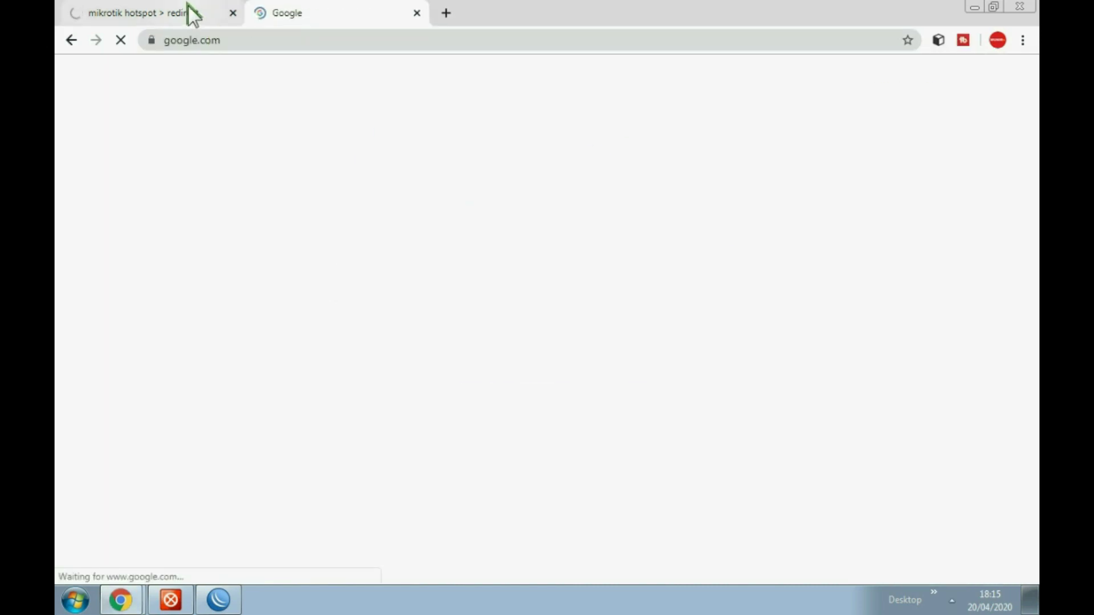
{"action": "left_click", "coordinate": [189, 12]}
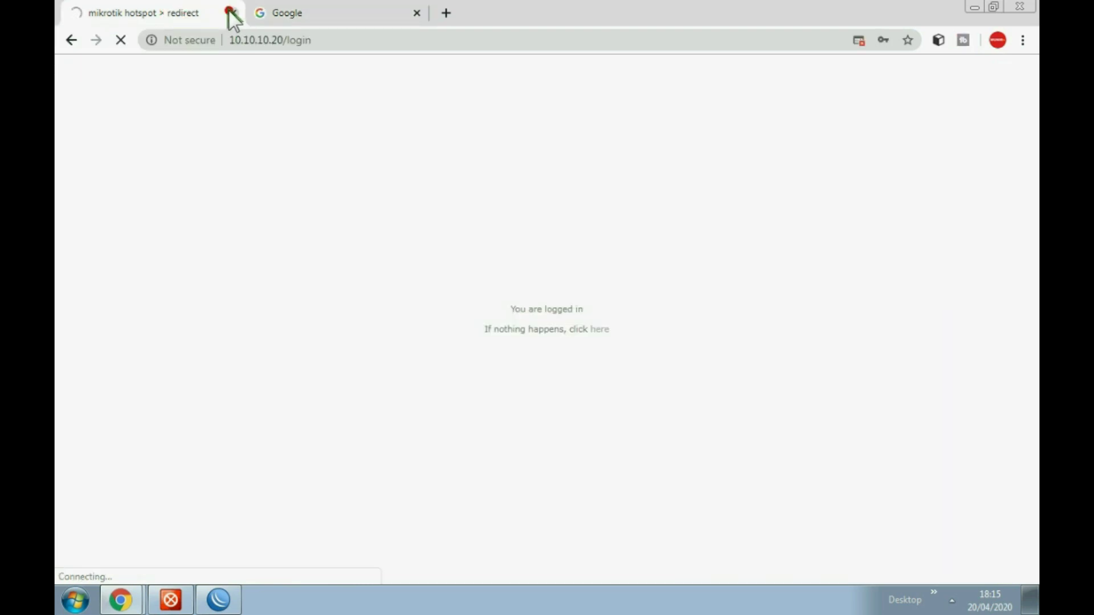
{"action": "left_click", "coordinate": [232, 13]}
{"action": "left_click", "coordinate": [262, 14]}
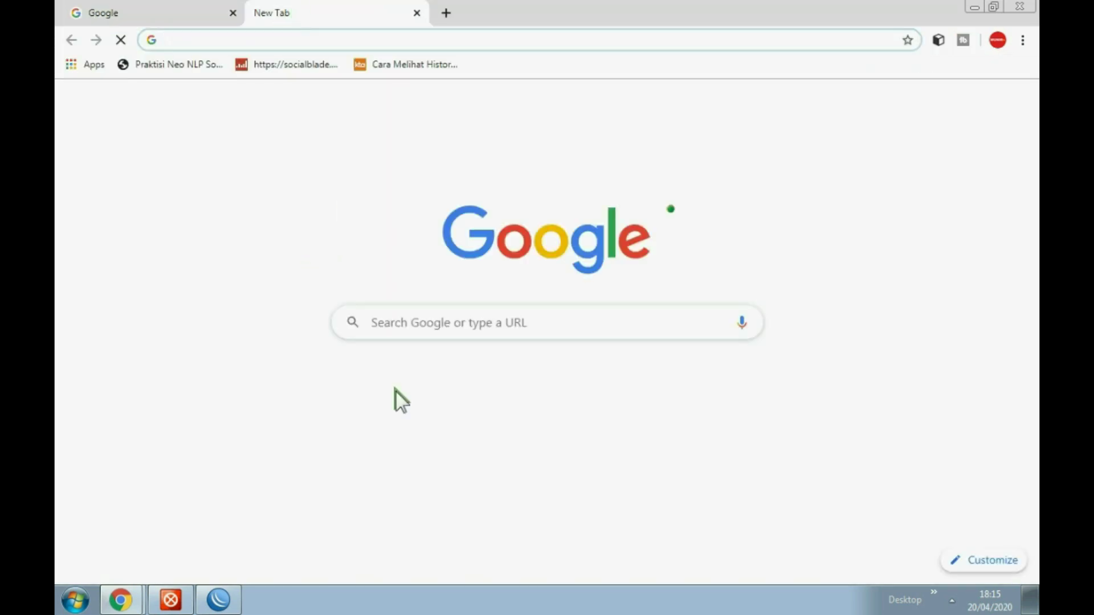
{"action": "left_click", "coordinate": [375, 393]}
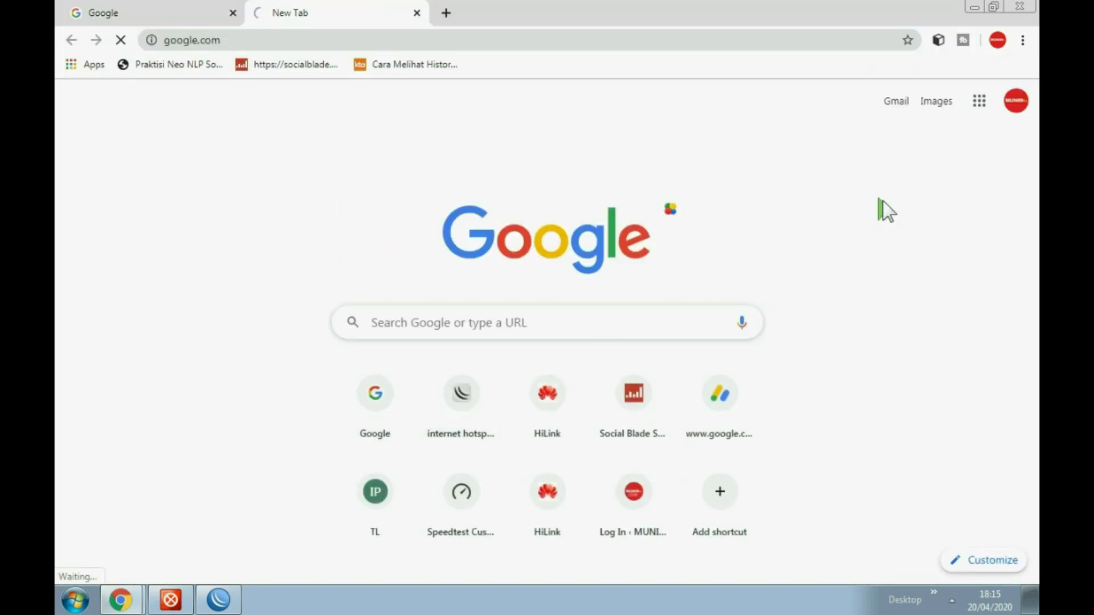
{"action": "left_click", "coordinate": [971, 80]}
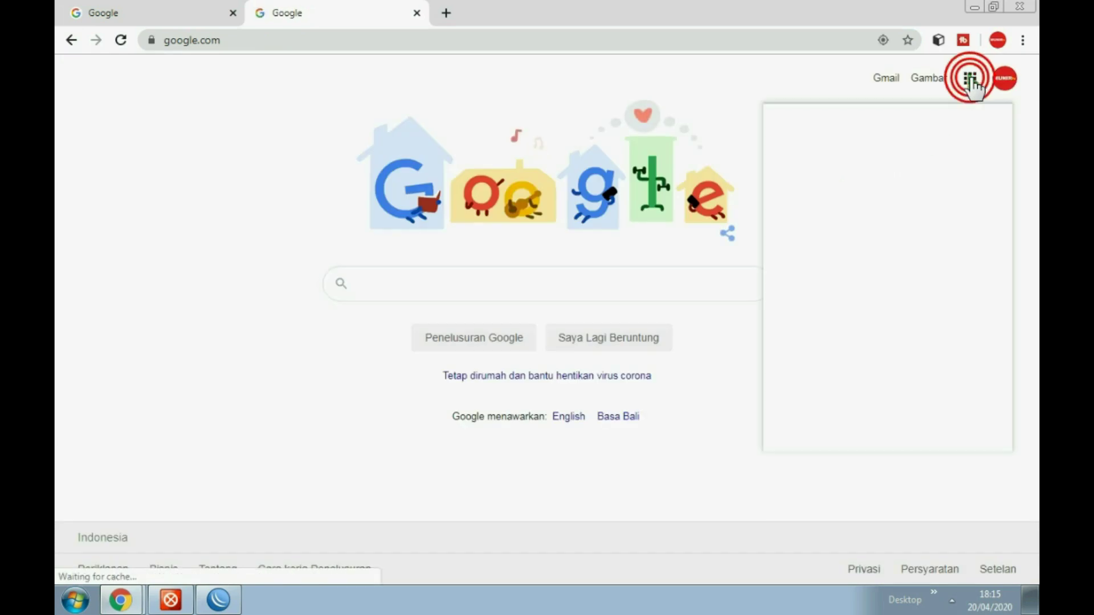
{"action": "left_click", "coordinate": [812, 233]}
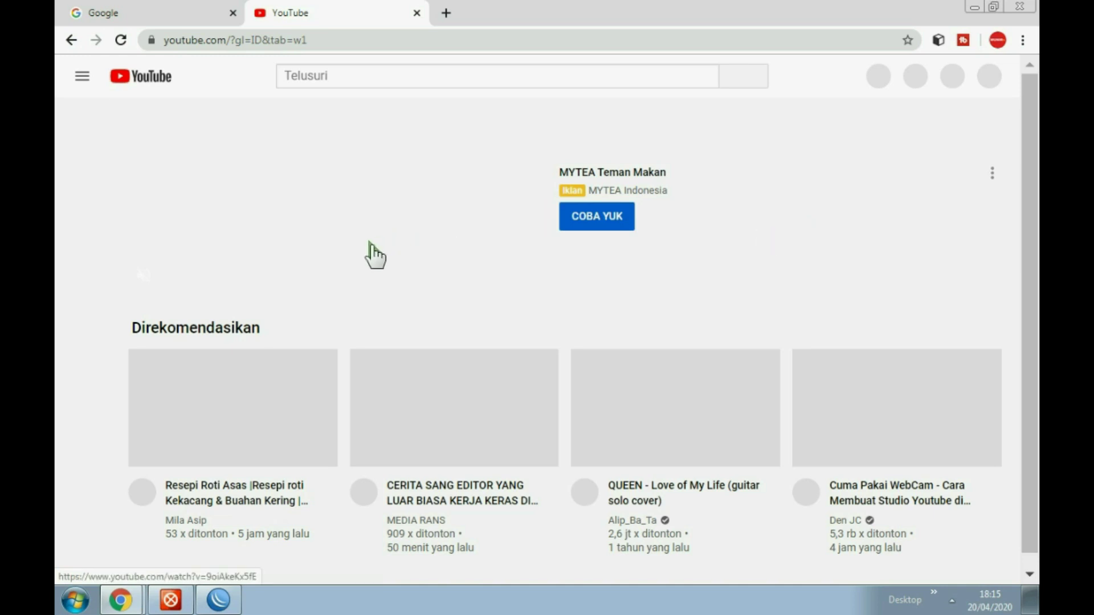
Search Google for munirtv, browse the results, then return to YouTube
{"action": "left_click", "coordinate": [139, 8]}
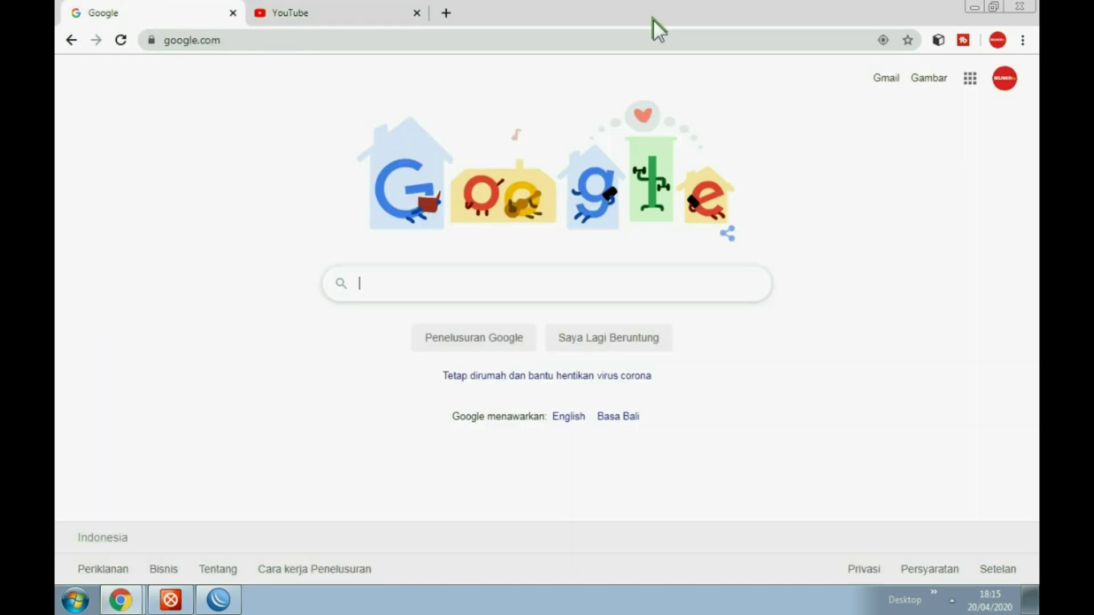
{"action": "left_click", "coordinate": [382, 276]}
{"action": "type", "text": "munir"}
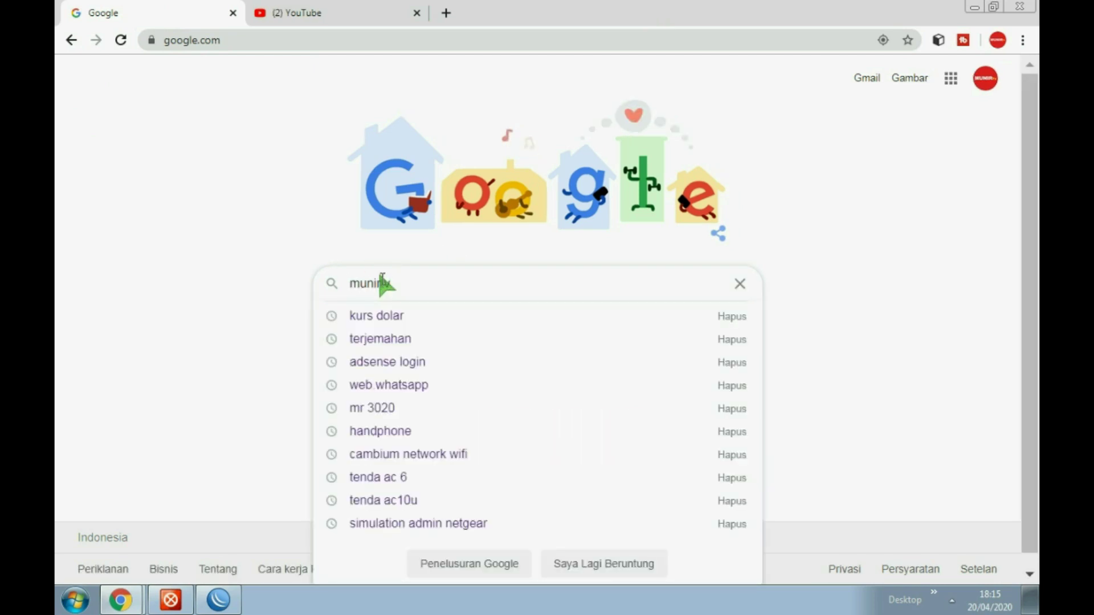
{"action": "type", "text": "tv"}
{"action": "key", "text": "Return"}
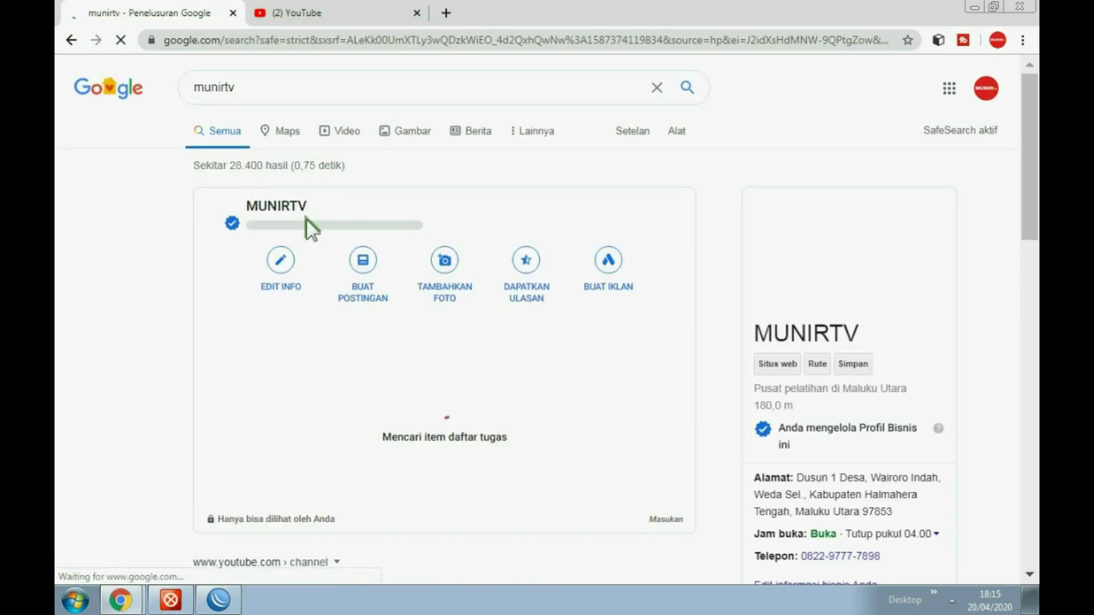
{"action": "scroll", "coordinate": [391, 285], "scroll_direction": "down", "scroll_amount": 4}
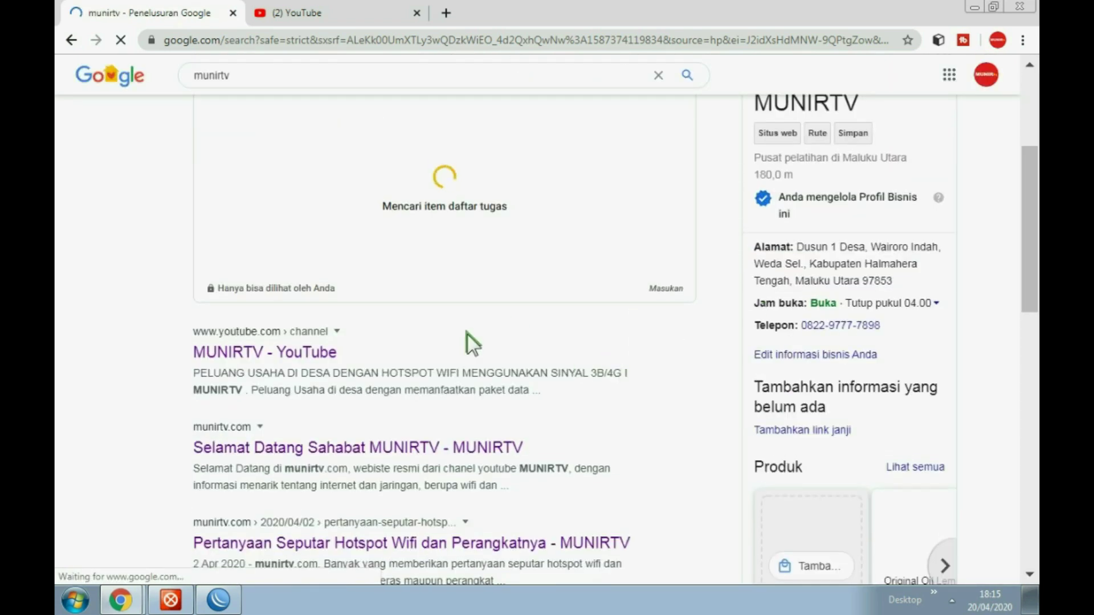
{"action": "scroll", "coordinate": [513, 321], "scroll_direction": "down", "scroll_amount": 3}
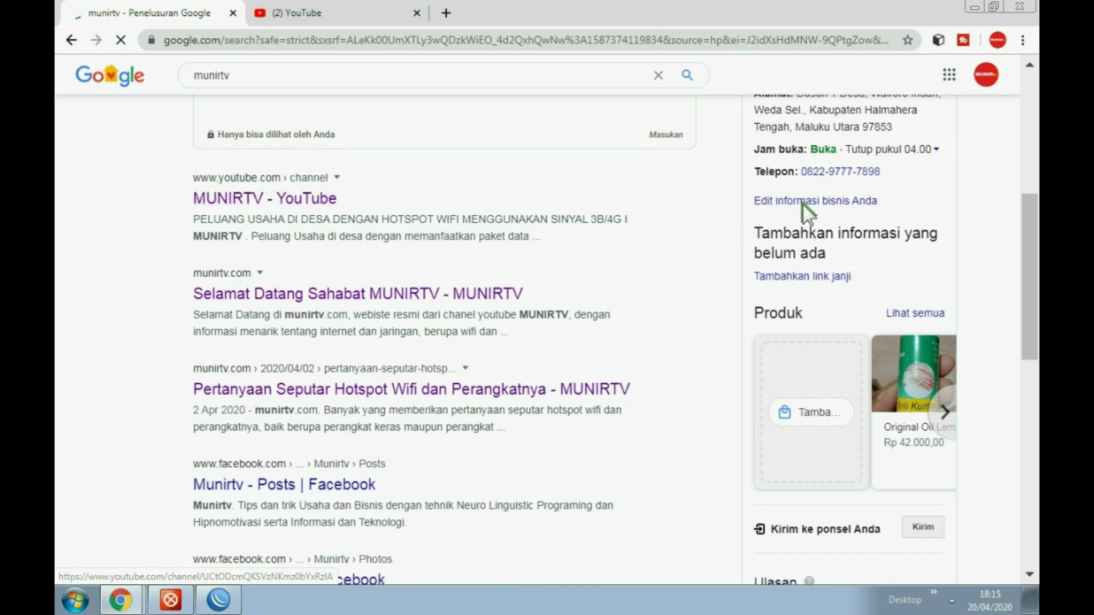
{"action": "scroll", "coordinate": [912, 330], "scroll_direction": "down", "scroll_amount": 4}
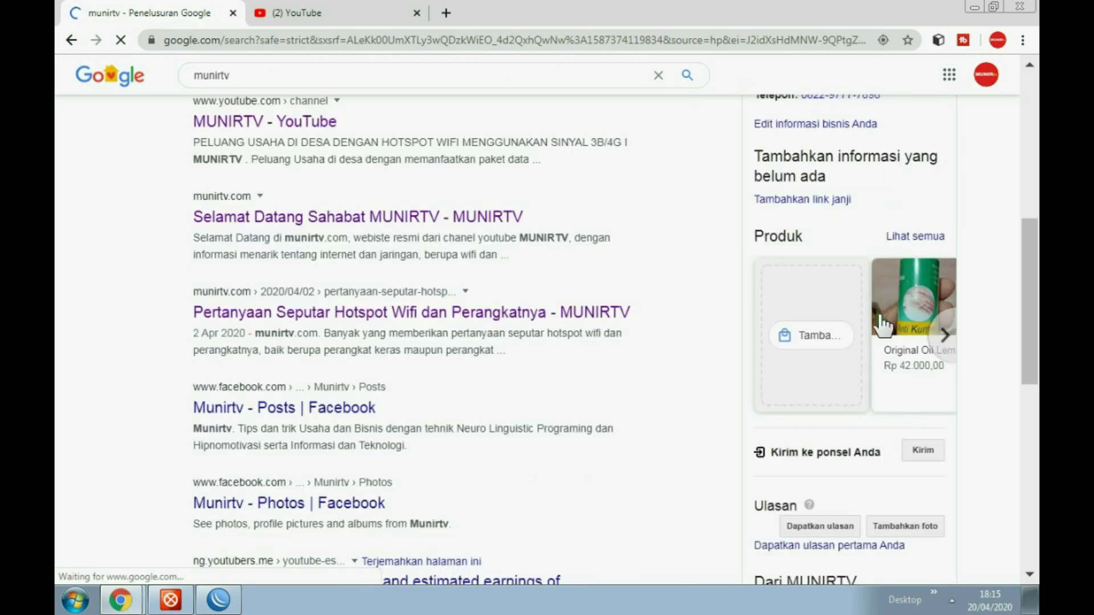
{"action": "scroll", "coordinate": [641, 284], "scroll_direction": "up", "scroll_amount": 8}
{"action": "left_click", "coordinate": [317, 7]}
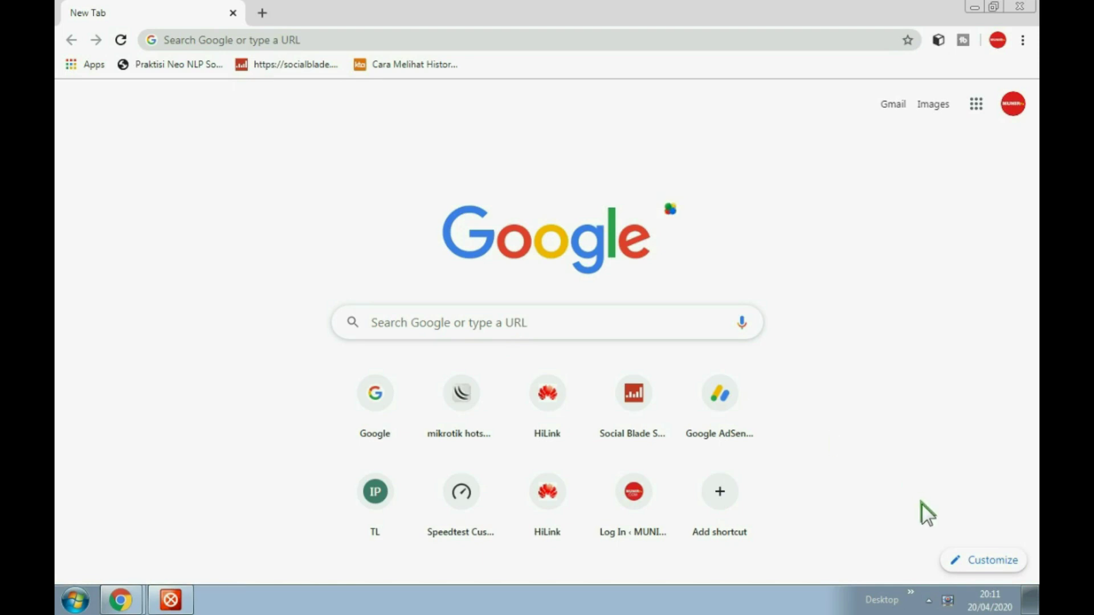
Check the tray network status and try loading 192.168.0.254 in Chrome
{"action": "left_click", "coordinate": [928, 598]}
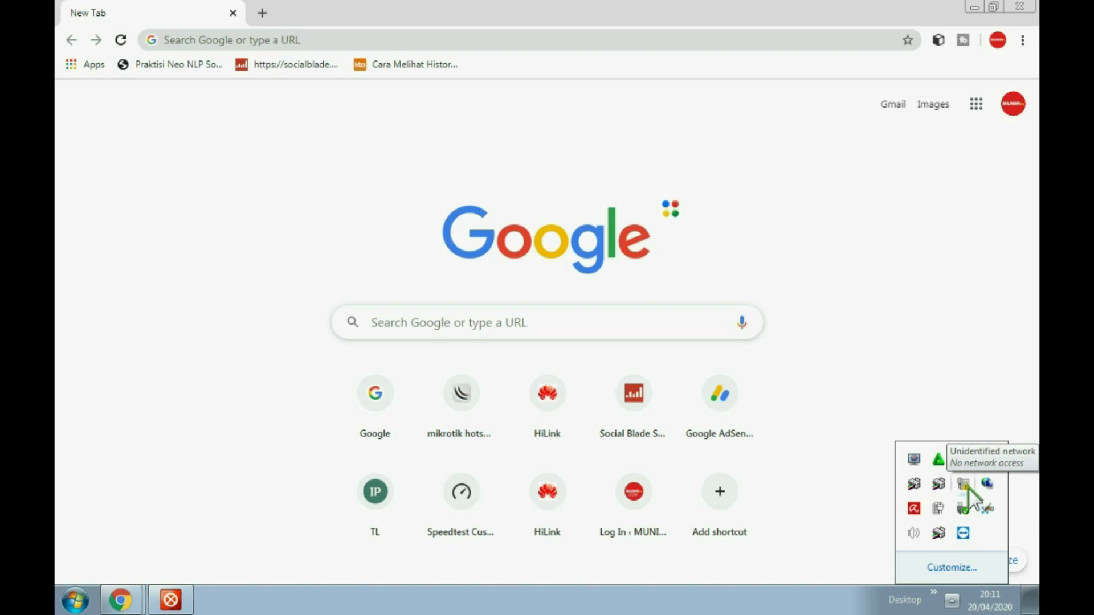
{"action": "left_click", "coordinate": [963, 484]}
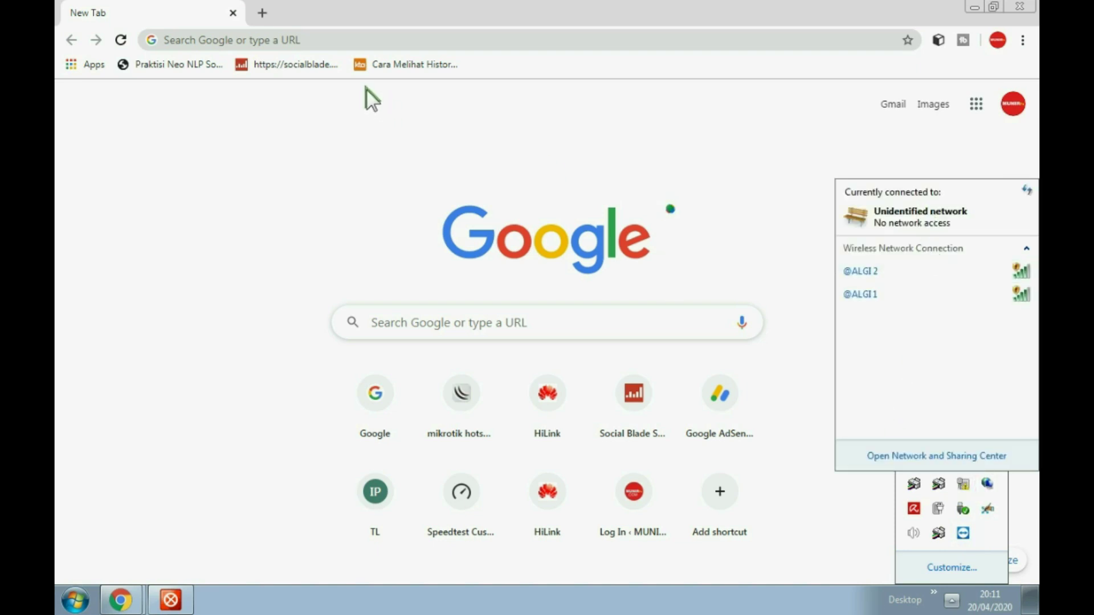
{"action": "left_click", "coordinate": [268, 28]}
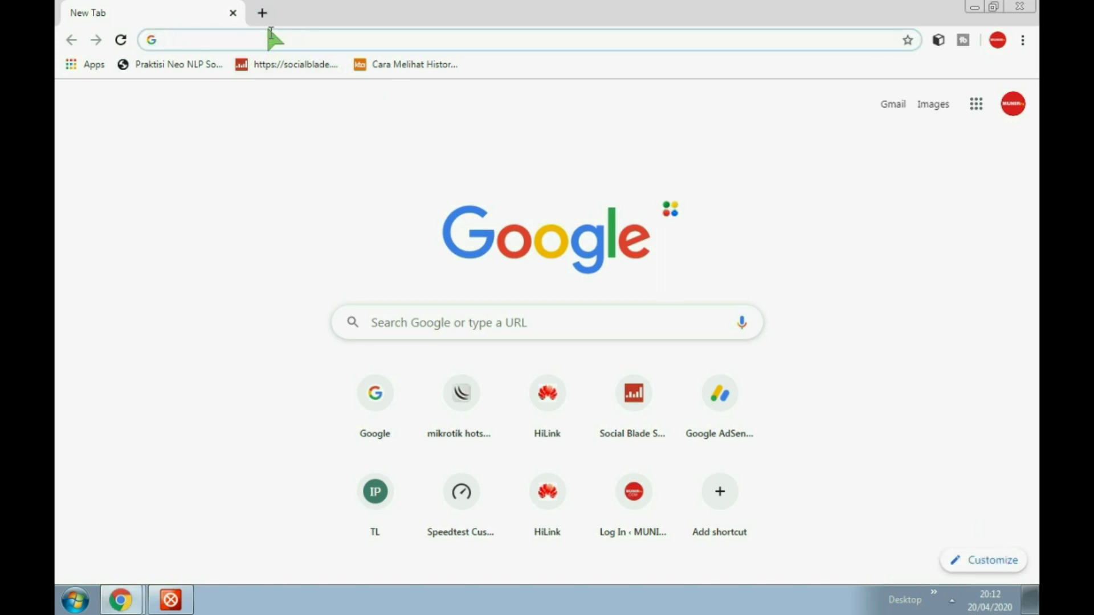
{"action": "type", "text": "192.168.8.1"}
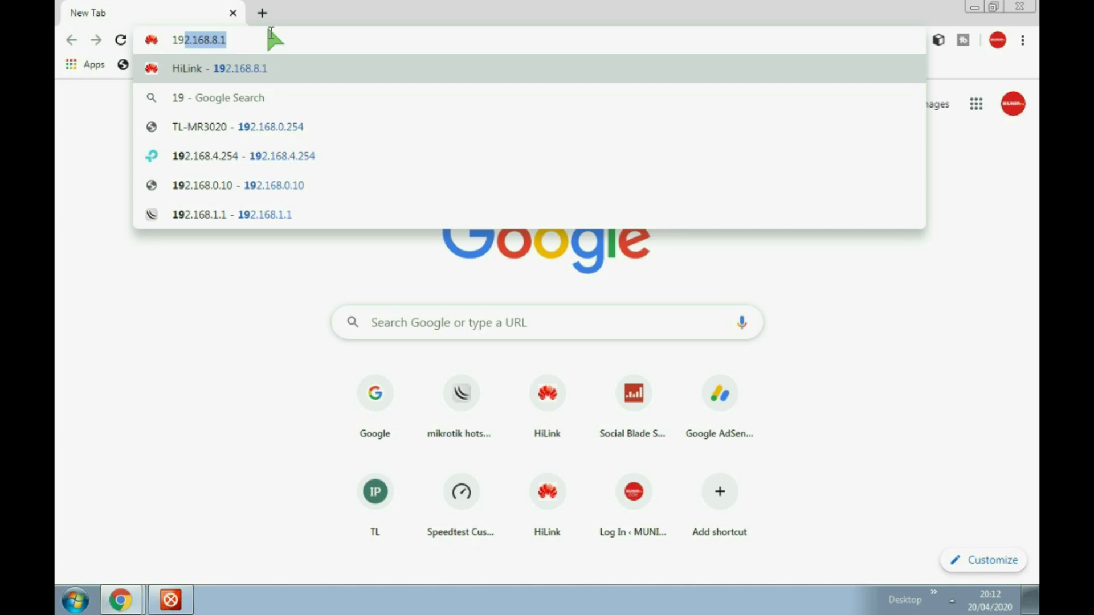
{"action": "left_click", "coordinate": [294, 125]}
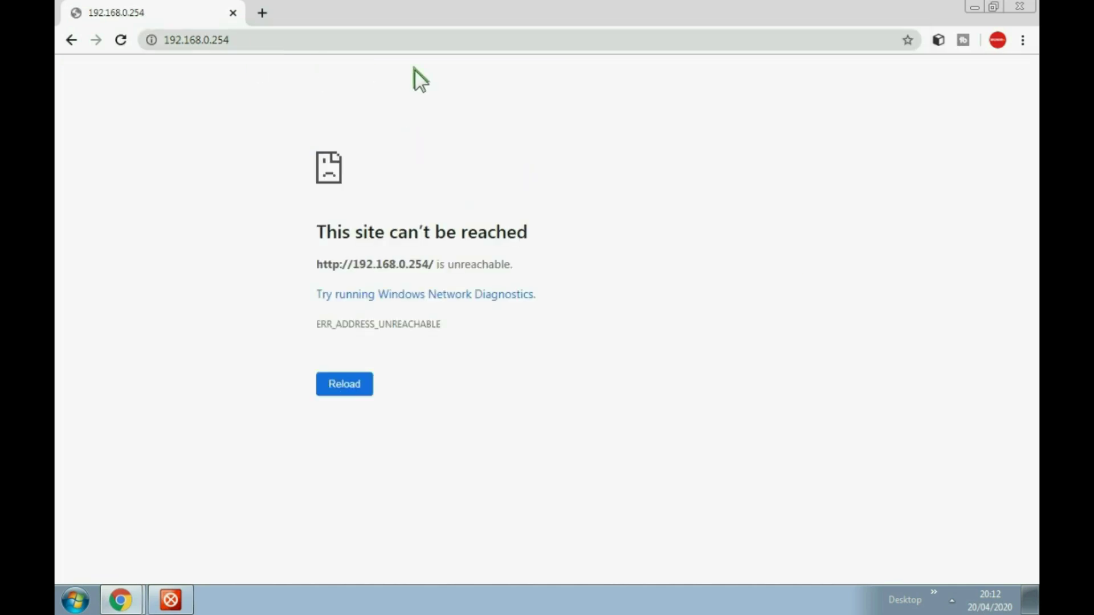
Open Network and Sharing Center from the tray network flyout
{"action": "left_click", "coordinate": [952, 600]}
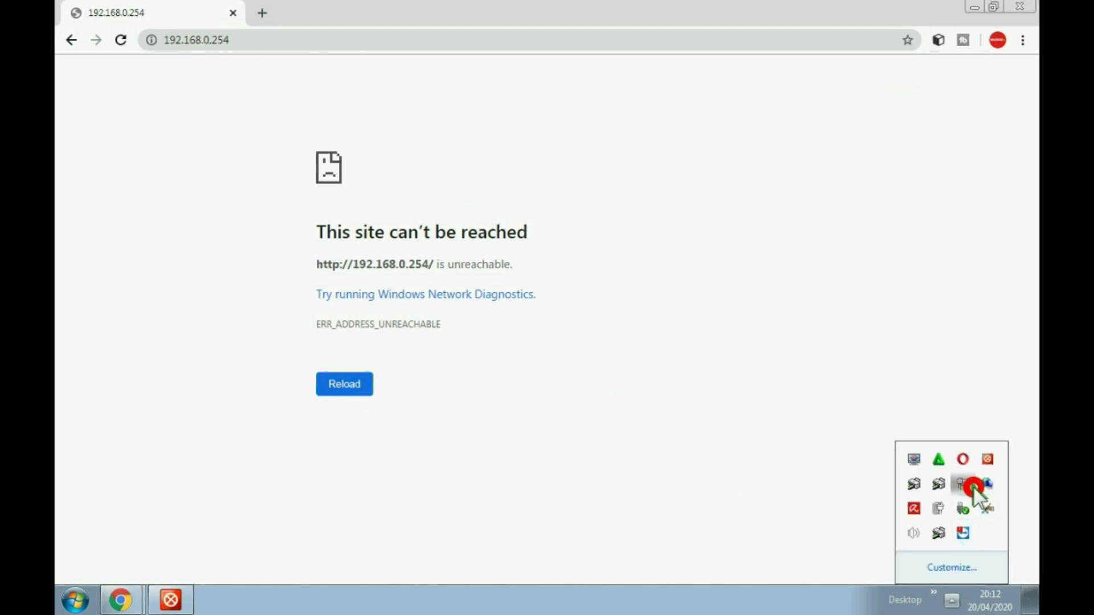
{"action": "left_click", "coordinate": [968, 485]}
{"action": "left_click", "coordinate": [964, 484]}
{"action": "left_click", "coordinate": [964, 484]}
{"action": "left_click", "coordinate": [926, 458]}
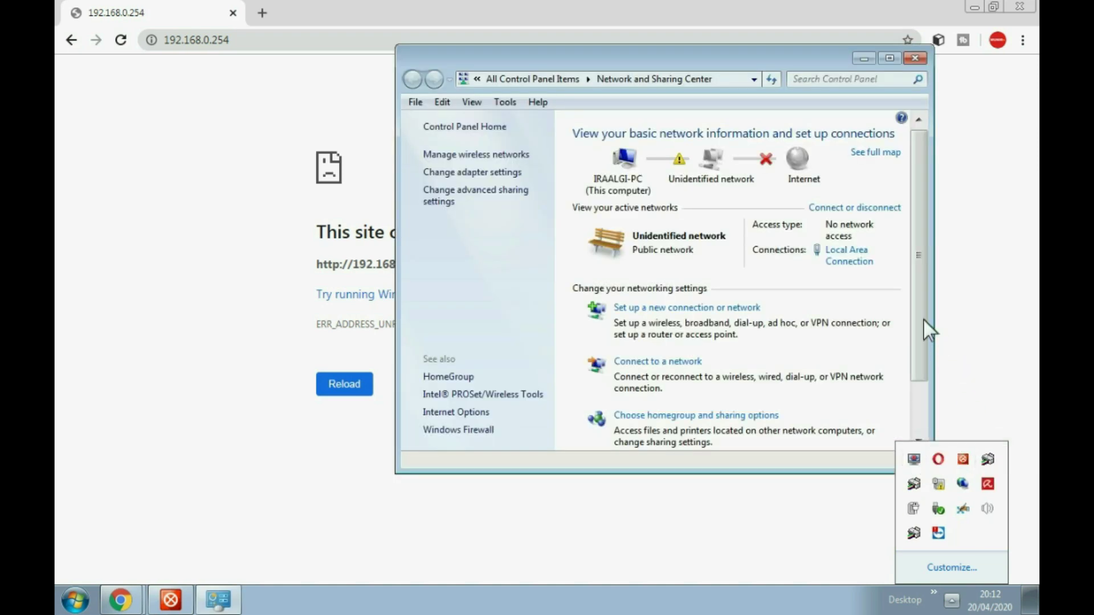
Open the Local Area Connection's IPv4 properties and switch to a manual IP address
{"action": "left_click", "coordinate": [848, 258]}
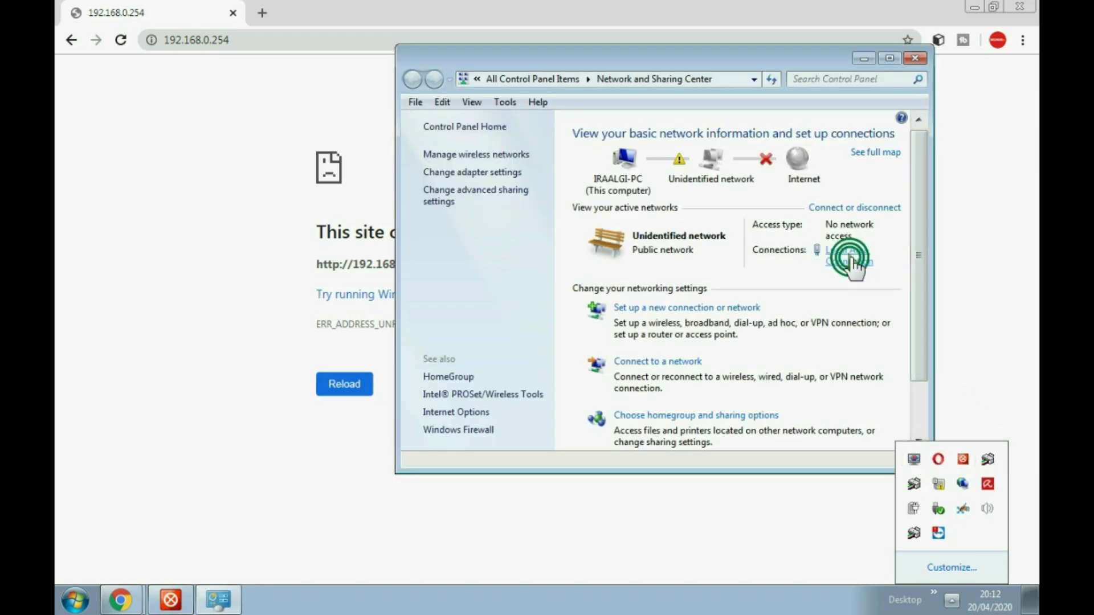
{"action": "left_click", "coordinate": [459, 427]}
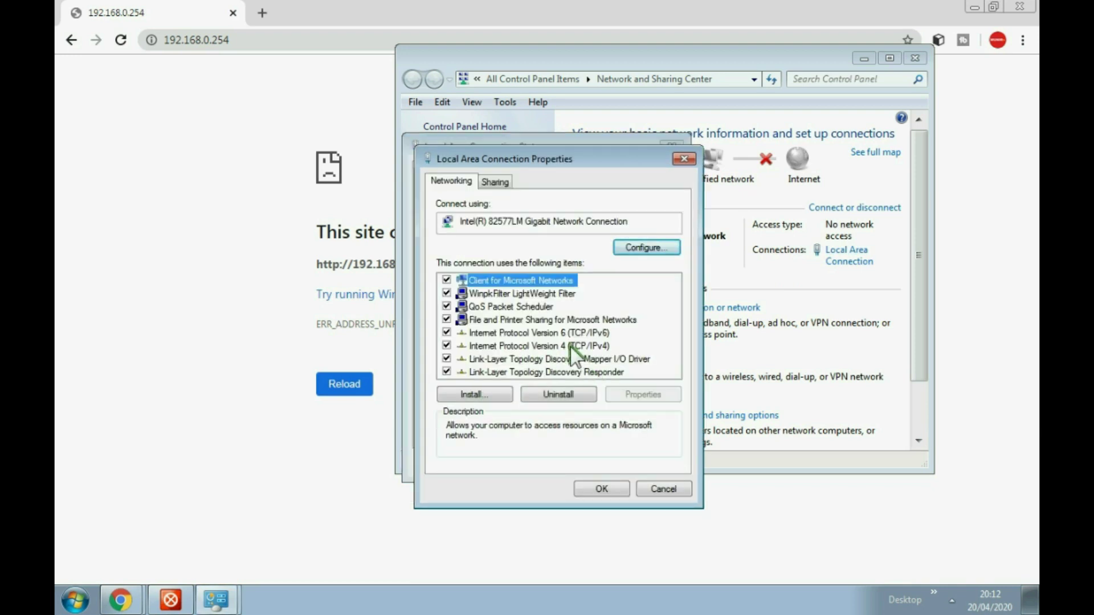
{"action": "left_click", "coordinate": [538, 346]}
{"action": "double_click", "coordinate": [519, 345]}
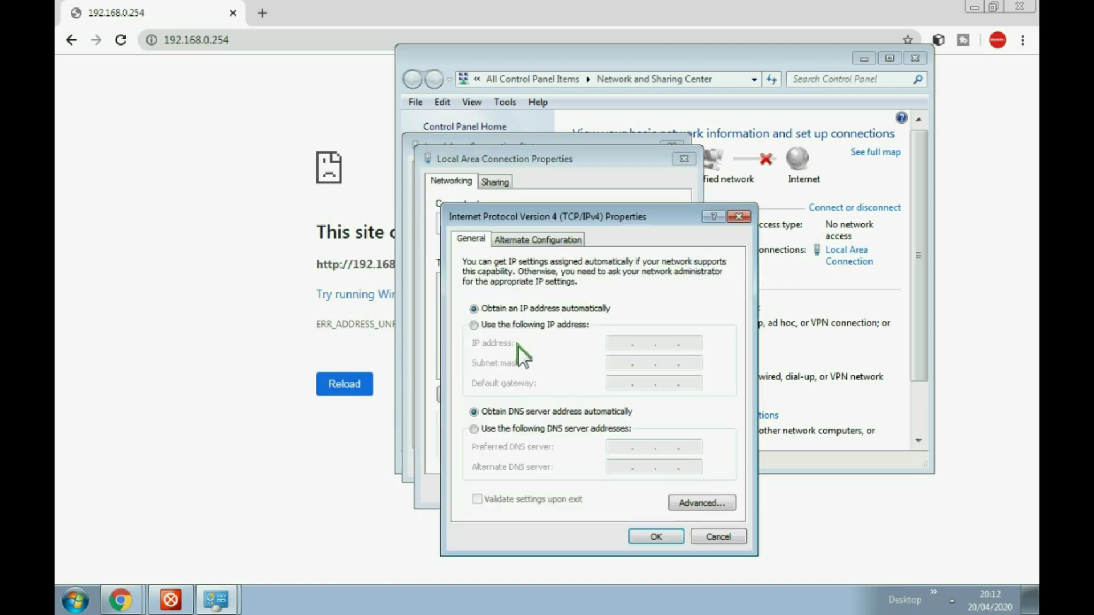
{"action": "left_click", "coordinate": [515, 325]}
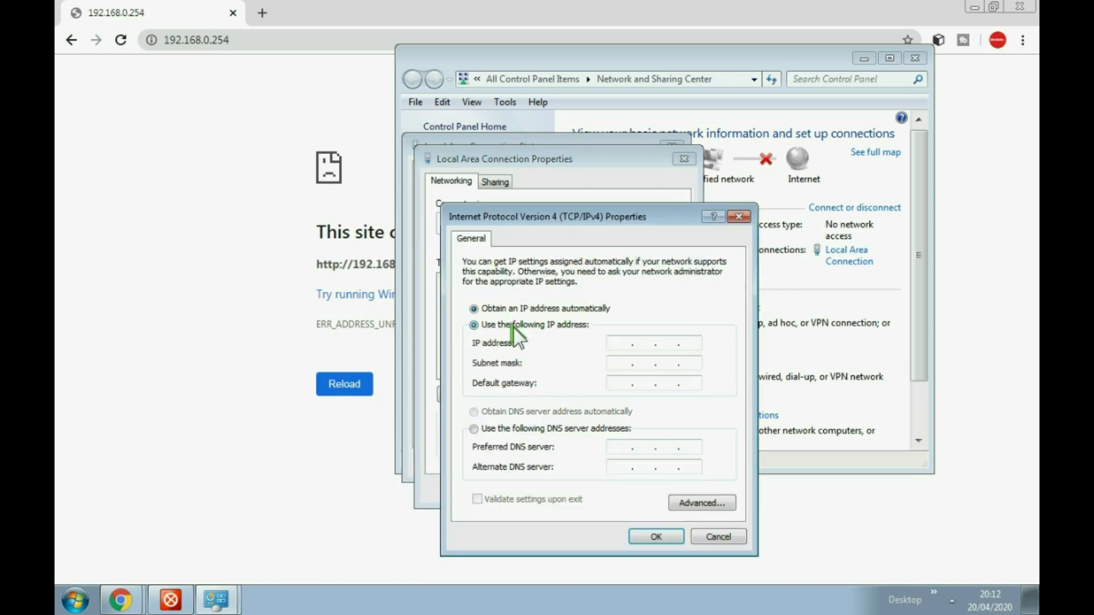
Enter IP 192.168.0.100, mask 255.255.255.0, gateway 192.168.0.254, and confirm
{"action": "left_click", "coordinate": [625, 345]}
{"action": "type", "text": "192.16"}
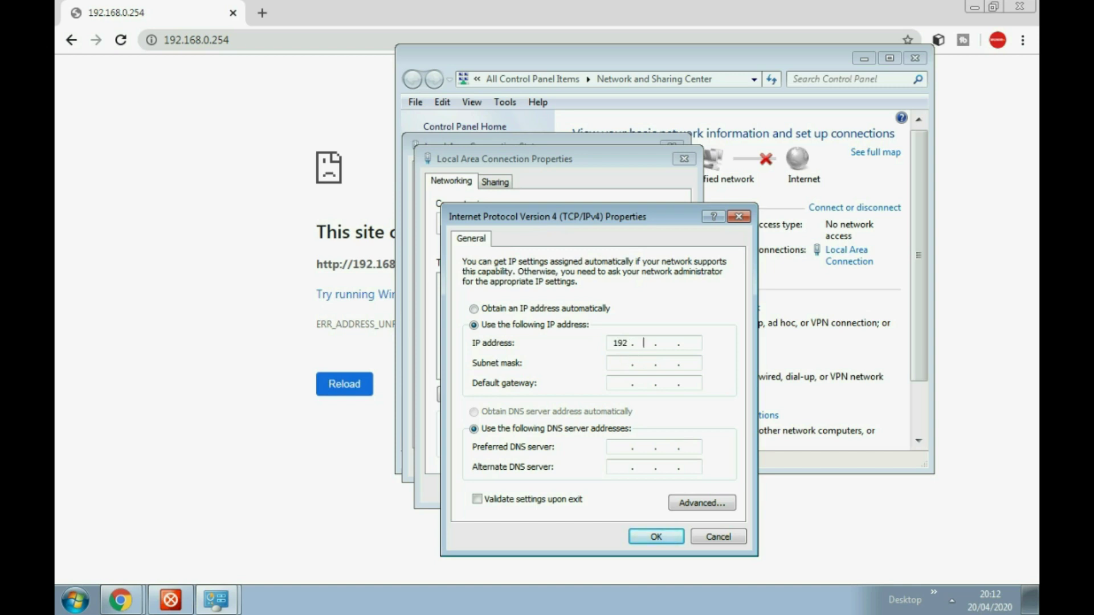
{"action": "type", "text": "8.0.100"}
{"action": "left_click", "coordinate": [629, 367]}
{"action": "left_click", "coordinate": [621, 383]}
{"action": "type", "text": "192 . 168 . 0 . 254"}
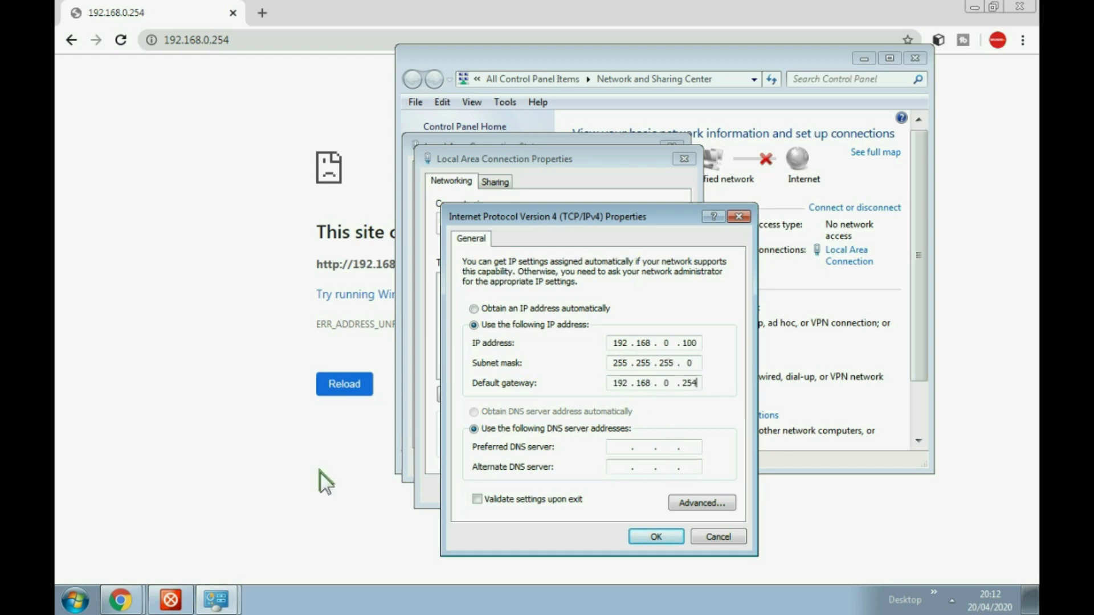
{"action": "left_click", "coordinate": [651, 537]}
{"action": "left_click", "coordinate": [603, 489]}
{"action": "left_click", "coordinate": [637, 467]}
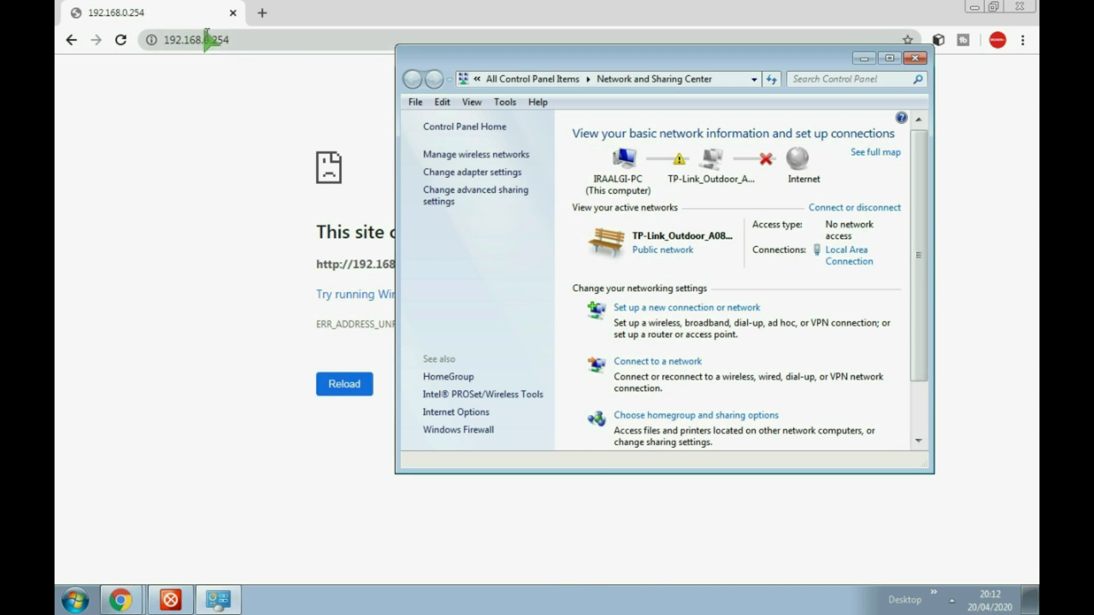
Log in to the CPE220 with the default credentials, region Indonesia, accepting the terms
{"action": "left_click", "coordinate": [120, 40]}
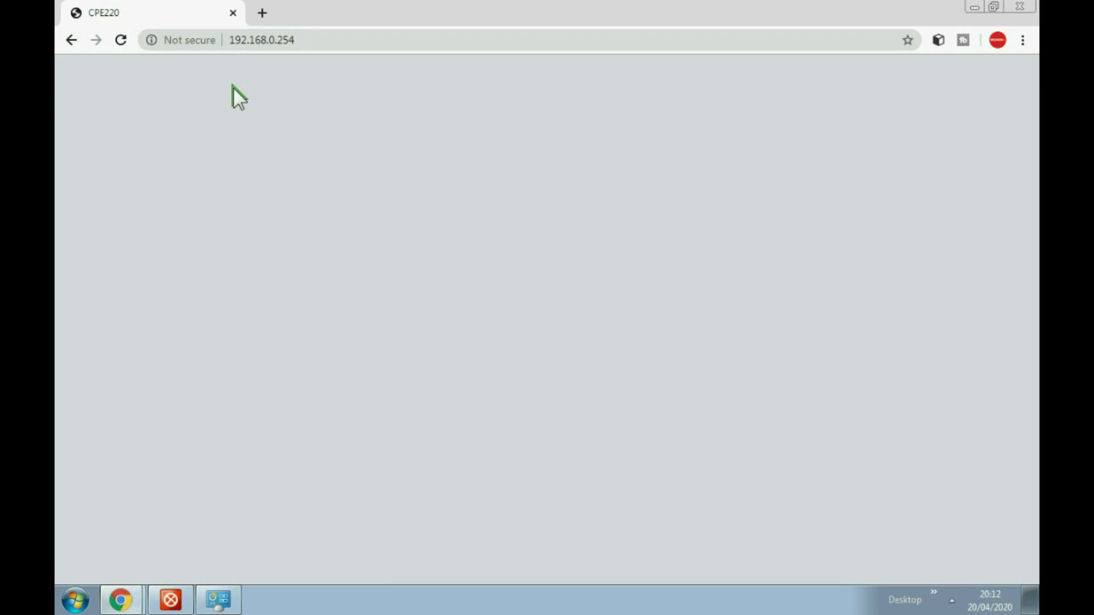
{"action": "left_click", "coordinate": [647, 184]}
{"action": "type", "text": "admin"}
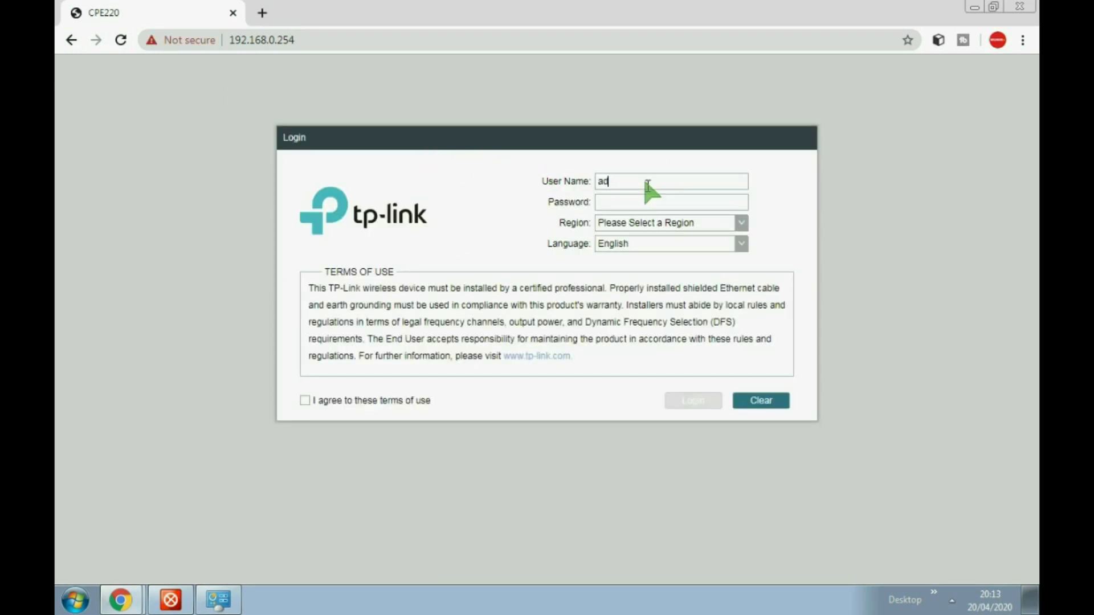
{"action": "left_click", "coordinate": [653, 201]}
{"action": "type", "text": "admin"}
{"action": "left_click", "coordinate": [741, 223]}
{"action": "scroll", "coordinate": [630, 298], "scroll_direction": "down", "scroll_amount": 10}
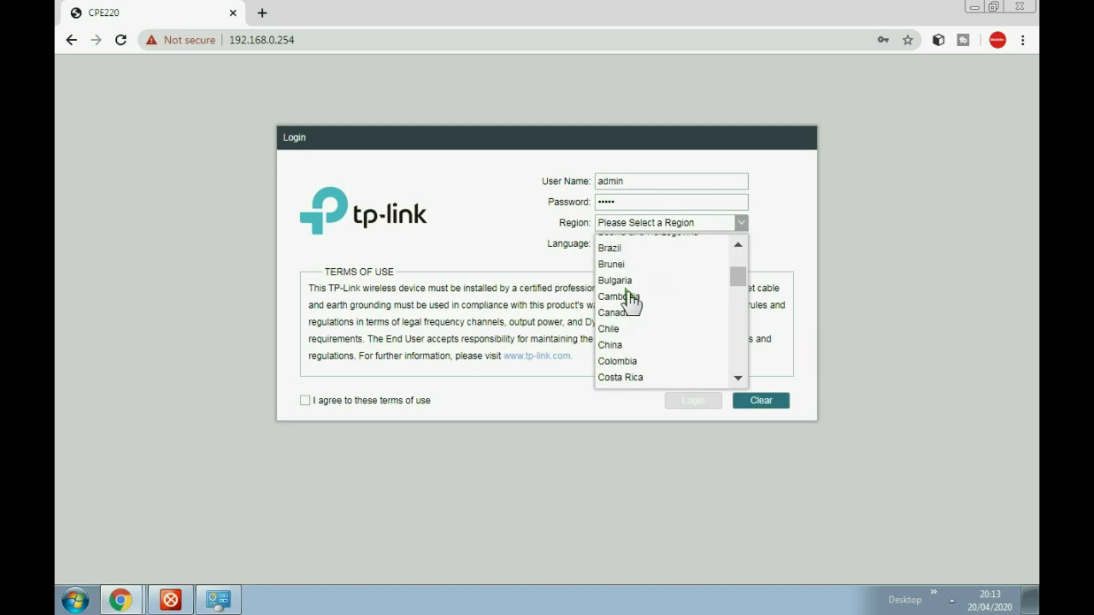
{"action": "scroll", "coordinate": [639, 307], "scroll_direction": "down", "scroll_amount": 4}
{"action": "left_click", "coordinate": [635, 313]}
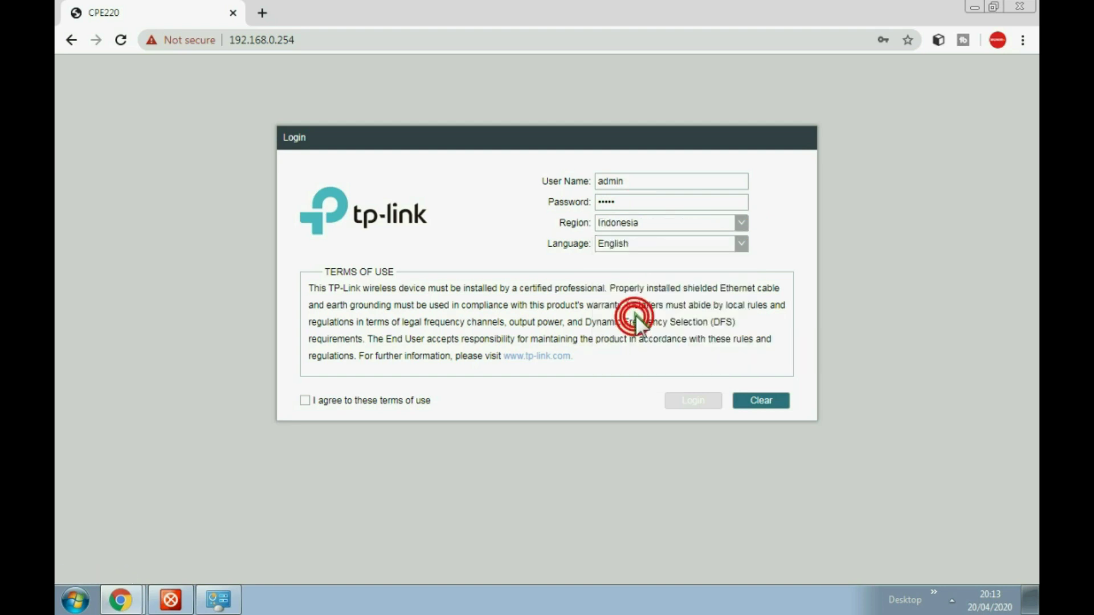
{"action": "left_click", "coordinate": [305, 401]}
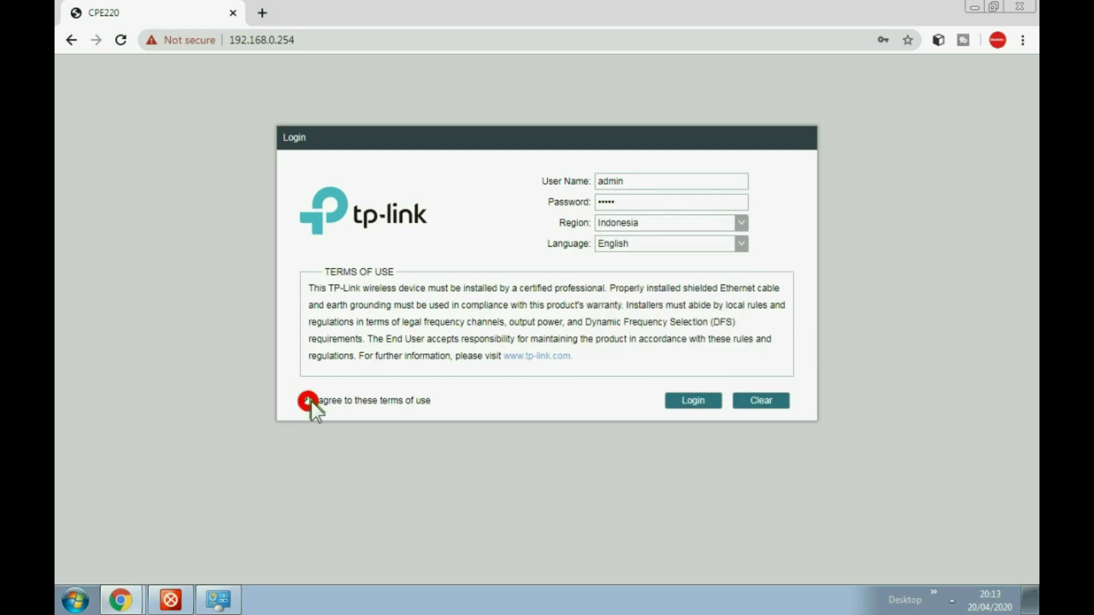
{"action": "left_click", "coordinate": [695, 400]}
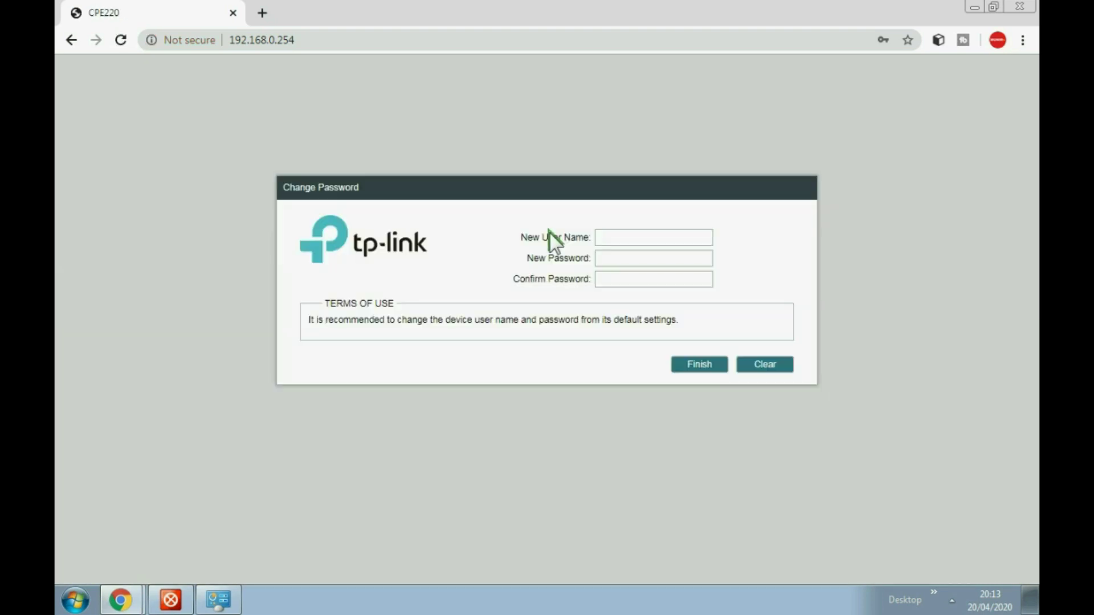
Replace the default login with a new user name and password, then finish
{"action": "left_click", "coordinate": [609, 235]}
{"action": "type", "text": "ebookmunir"}
{"action": "left_click", "coordinate": [610, 258]}
{"action": "type", "text": "12345678901"}
{"action": "left_click", "coordinate": [627, 279]}
{"action": "type", "text": "1234567890123"}
{"action": "left_click", "coordinate": [695, 365]}
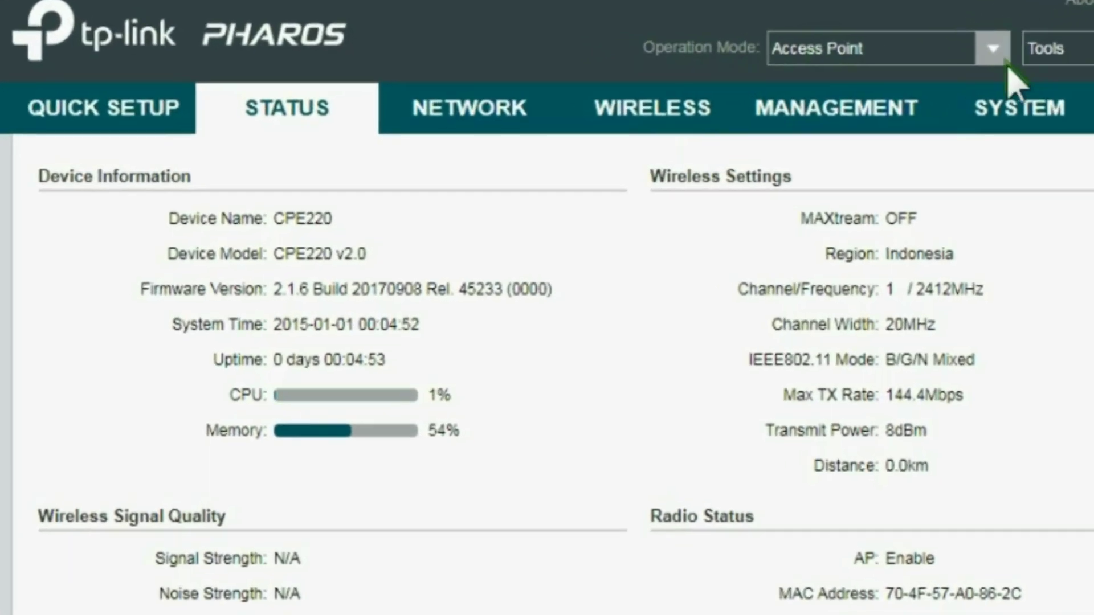
Keep Access Point mode and rename the wireless SSID to MULTI WIFI
{"action": "left_click", "coordinate": [993, 49]}
{"action": "left_click", "coordinate": [993, 49]}
{"action": "left_click", "coordinate": [654, 109]}
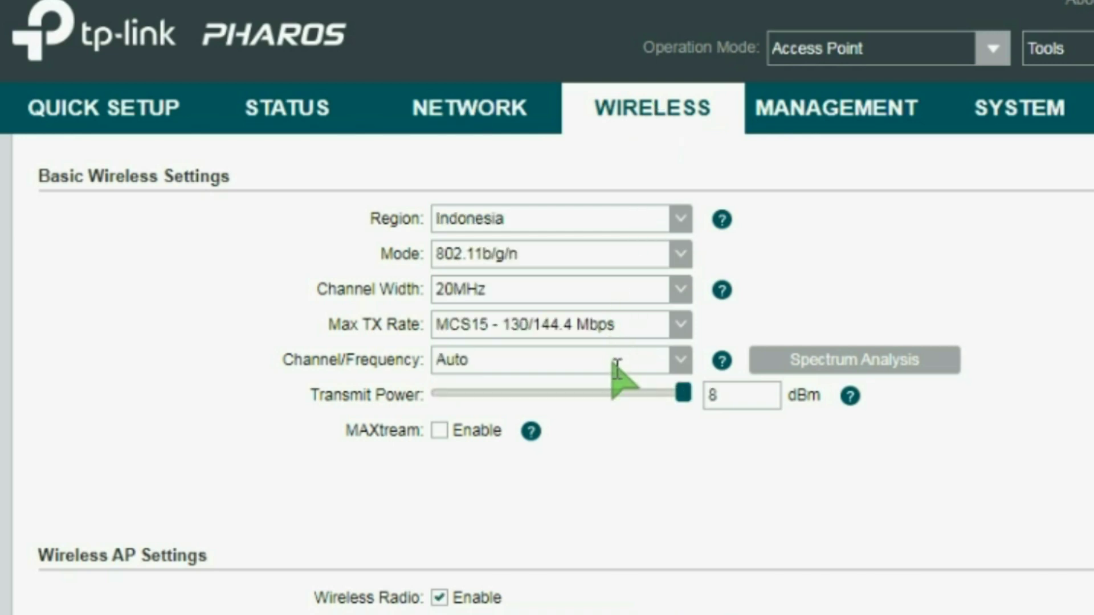
{"action": "scroll", "coordinate": [614, 368], "scroll_direction": "down", "scroll_amount": 5}
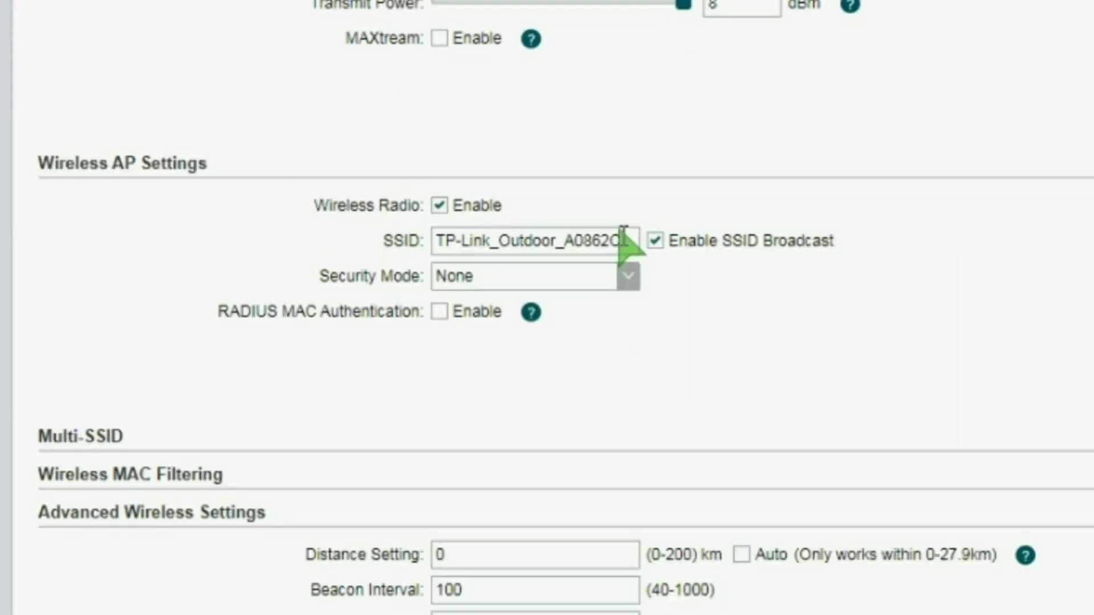
{"action": "left_click_drag", "start_coordinate": [624, 242], "coordinate": [326, 228]}
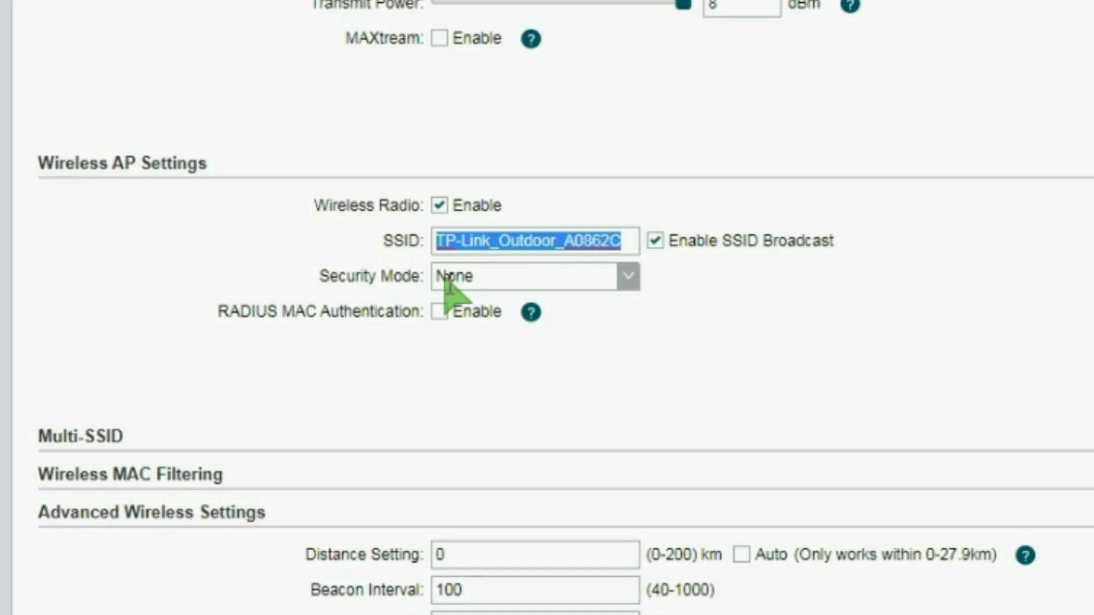
{"action": "type", "text": "MU"}
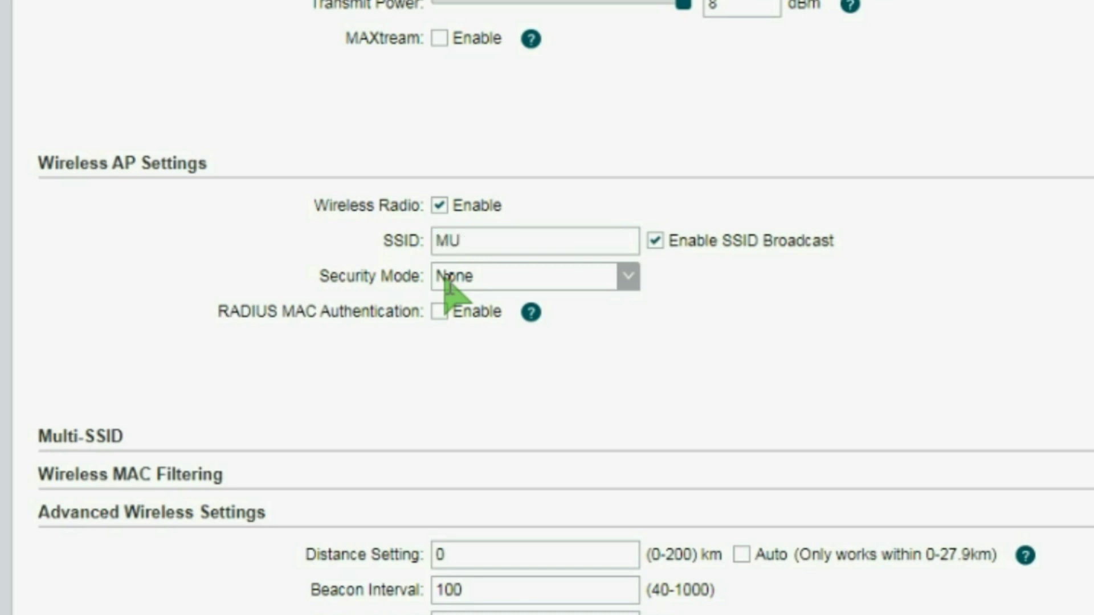
{"action": "type", "text": "LTIPOINT"}
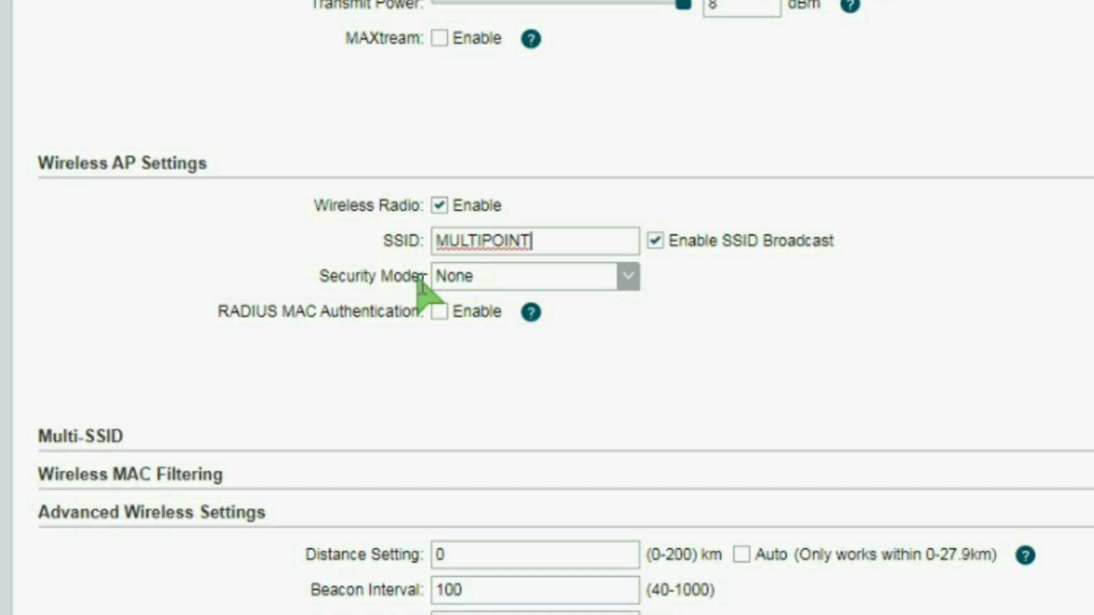
{"action": "key", "text": "BackSpace"}
{"action": "key", "text": "BackSpace"}
{"action": "key", "text": "BackSpace"}
{"action": "key", "text": "BackSpace"}
{"action": "key", "text": "BackSpace"}
{"action": "type", "text": "WIFI"}
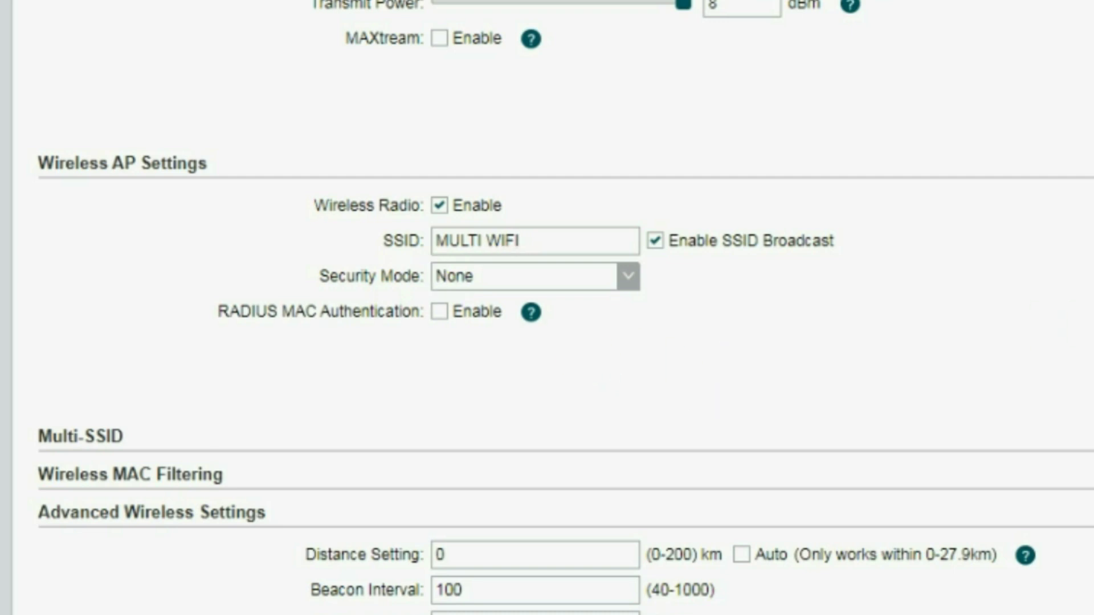
{"action": "scroll", "coordinate": [1068, 366], "scroll_direction": "up", "scroll_amount": 5}
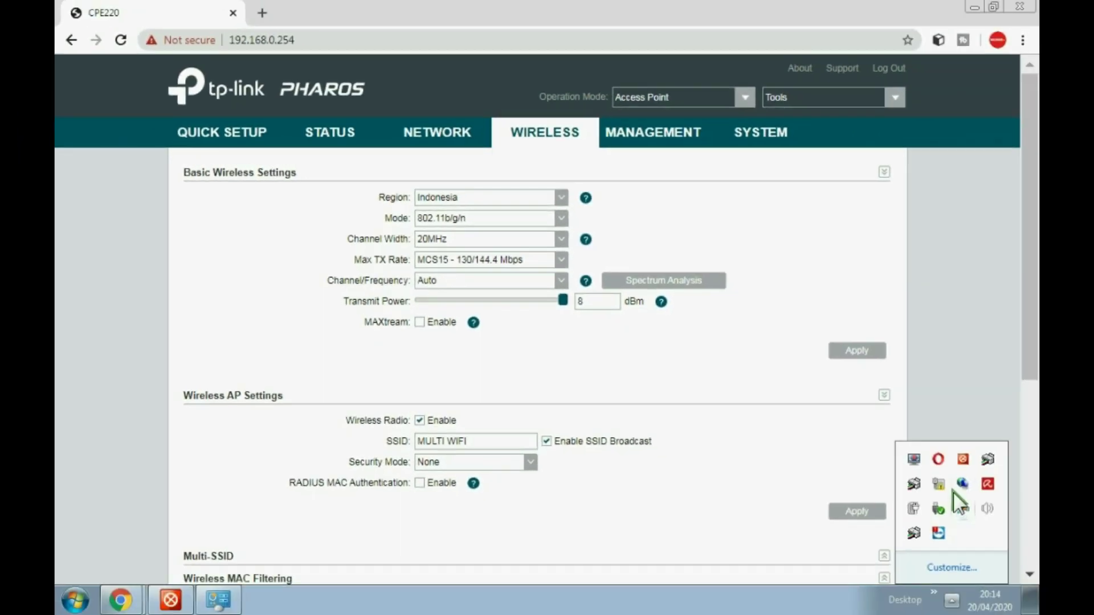
Check the Windows Wi-Fi list for MULTI WIFI, then go to the LAN network settings
{"action": "left_click", "coordinate": [942, 481]}
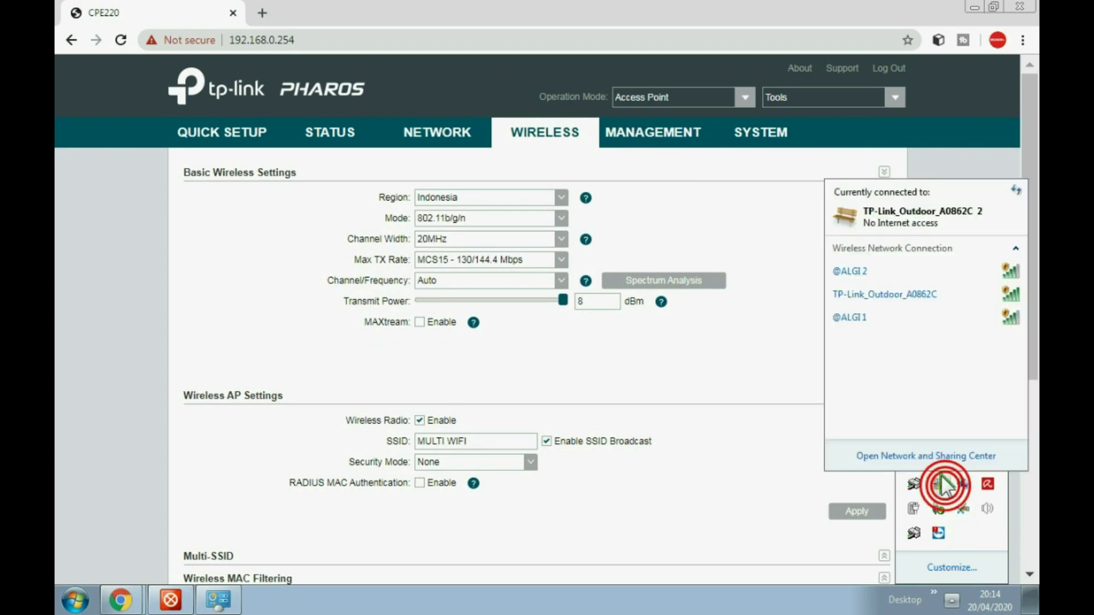
{"action": "mouse_move", "coordinate": [864, 322]}
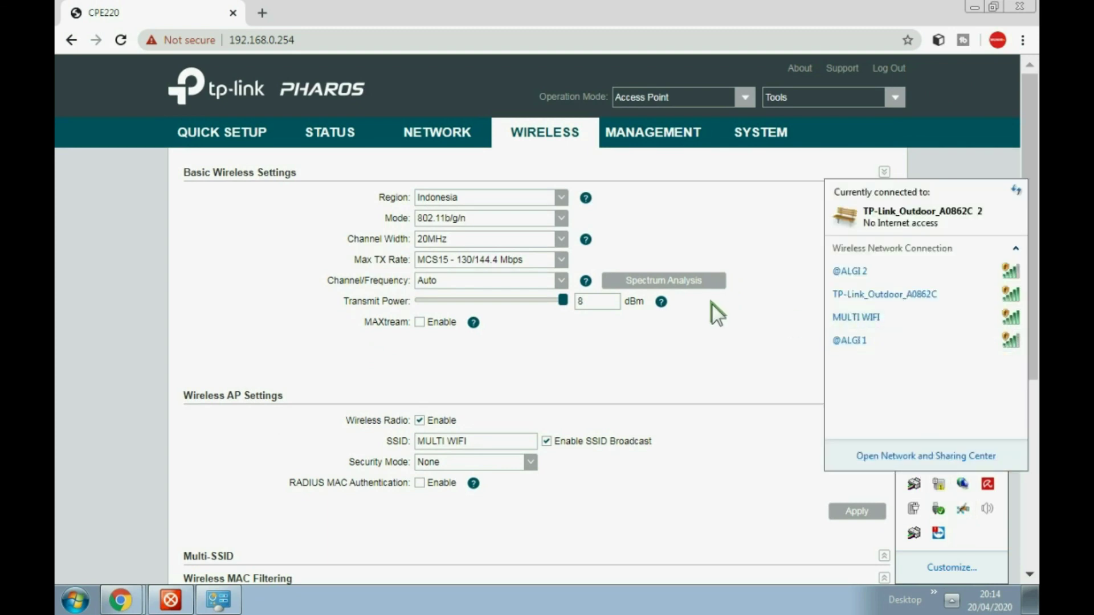
{"action": "left_click", "coordinate": [443, 131]}
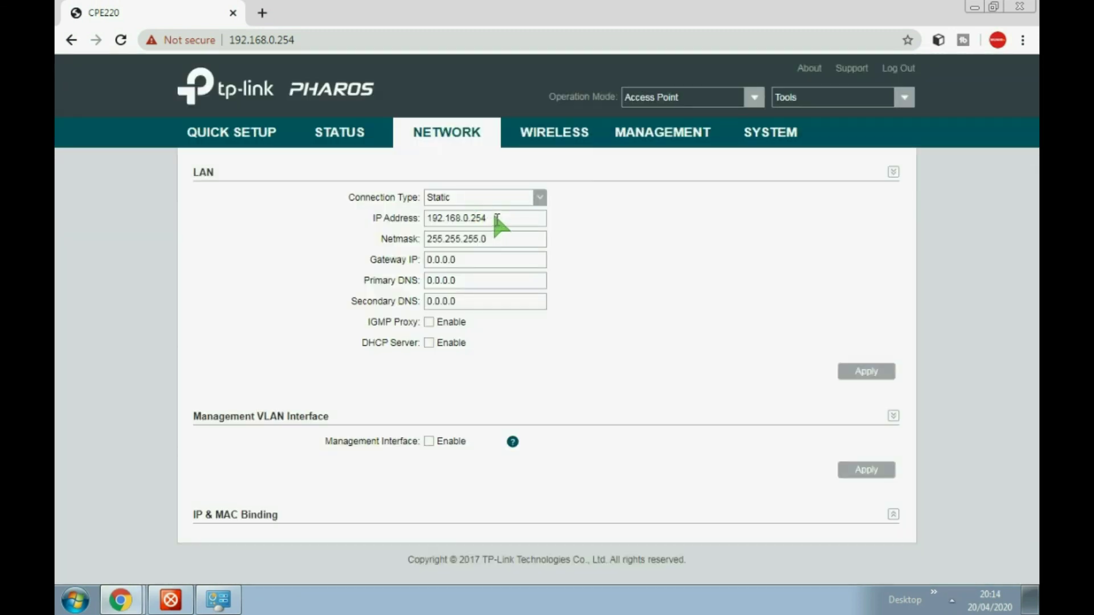
Enter LAN IP 10.10.10.30, gateway 10.10.10.20, and DNS 8.8.8.8 and 8.8.4.4
{"action": "double_click", "coordinate": [495, 219]}
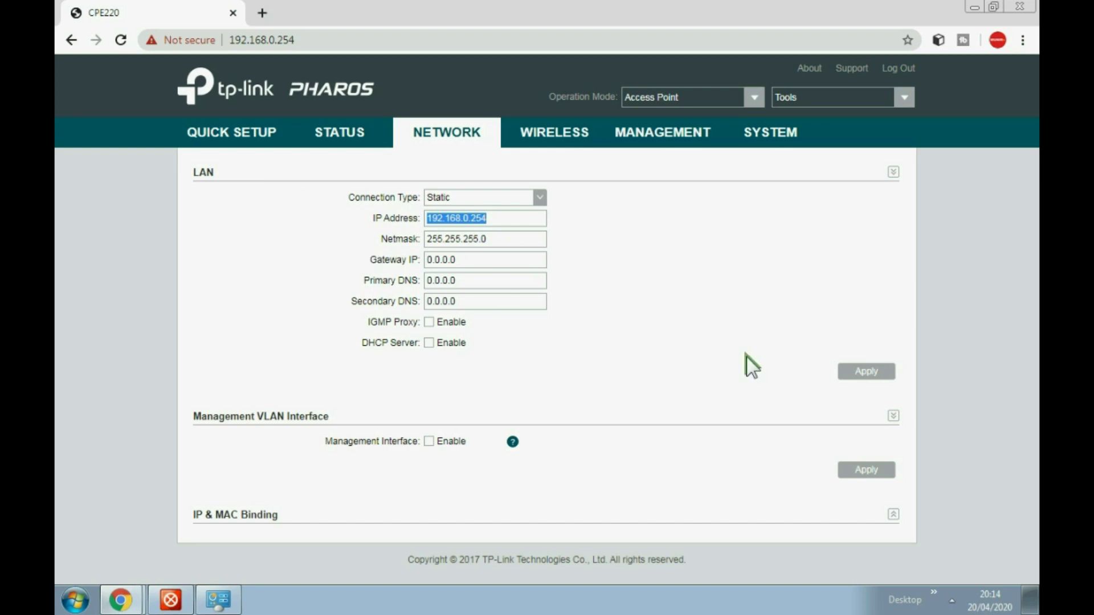
{"action": "type", "text": "10"}
{"action": "type", "text": ".10.10."}
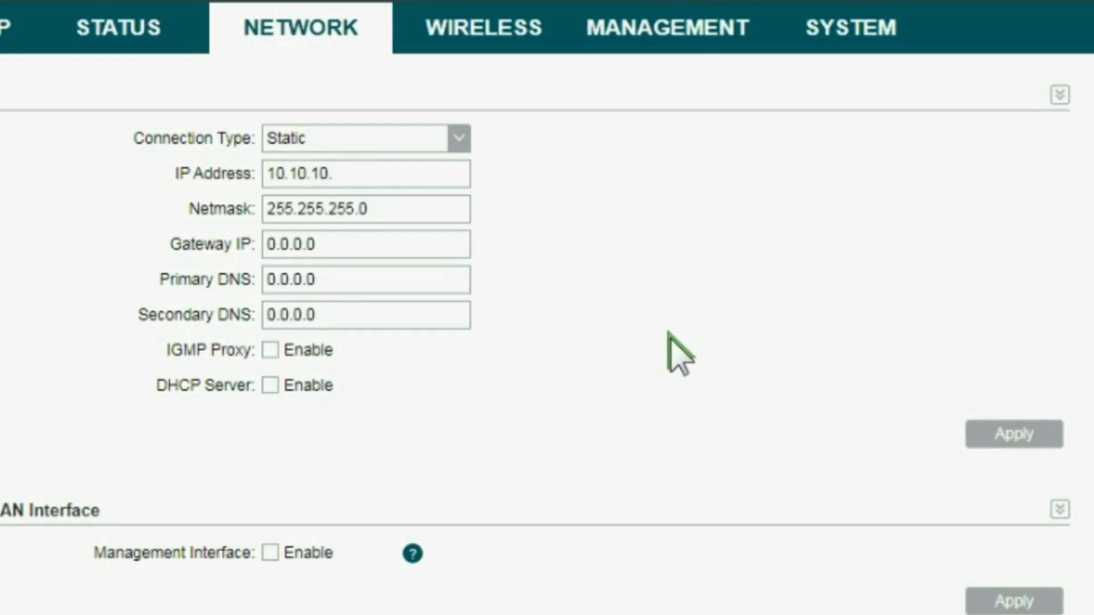
{"action": "type", "text": "30"}
{"action": "double_click", "coordinate": [347, 254]}
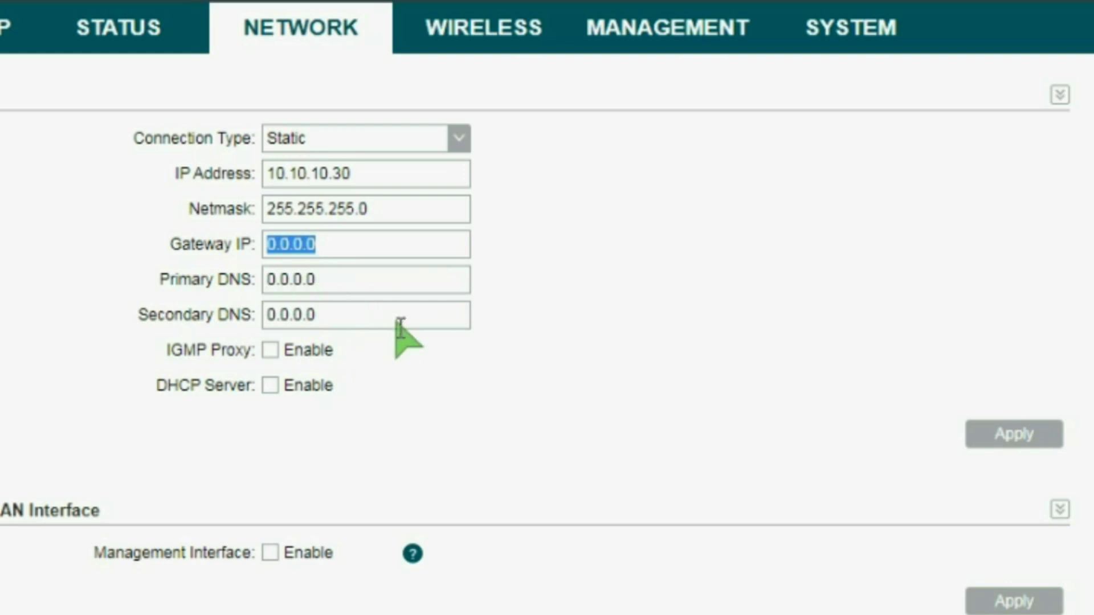
{"action": "type", "text": "192"}
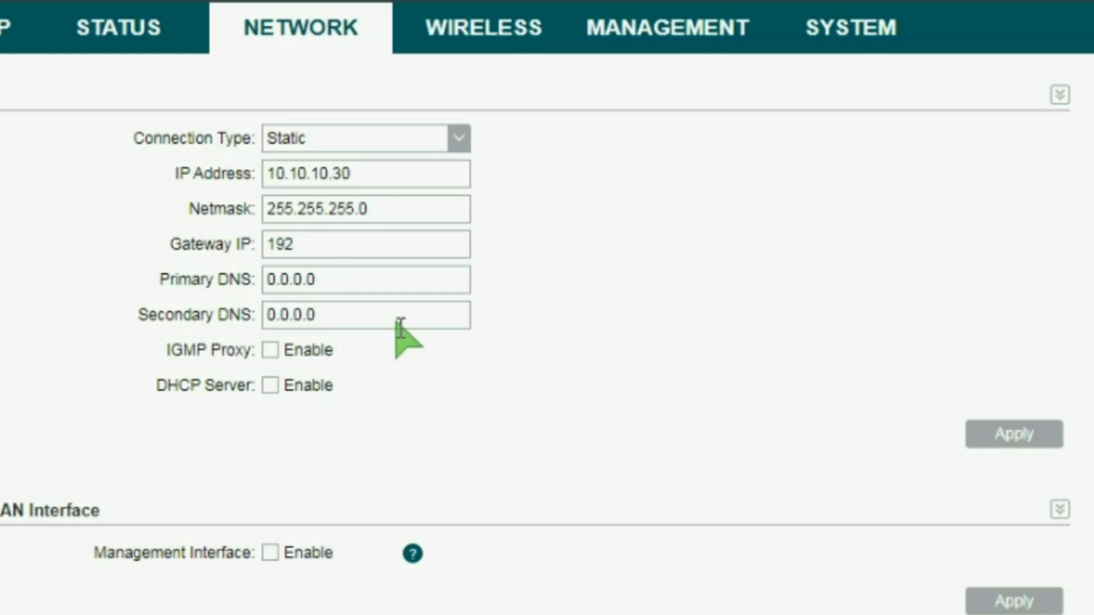
{"action": "type", "text": ".16"}
{"action": "key", "text": "BackSpace"}
{"action": "key", "text": "BackSpace"}
{"action": "key", "text": "BackSpace"}
{"action": "key", "text": "BackSpace"}
{"action": "key", "text": "BackSpace"}
{"action": "key", "text": "BackSpace"}
{"action": "type", "text": "10.10.10.20"}
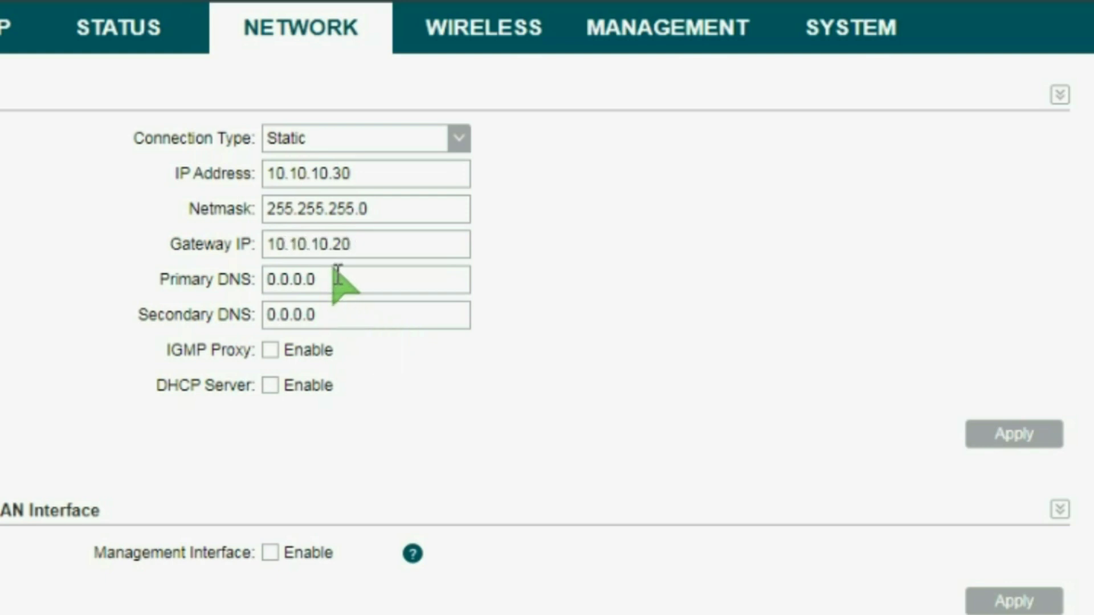
{"action": "key", "text": "Tab"}
{"action": "type", "text": "8.8.8.8"}
{"action": "key", "text": "Tab"}
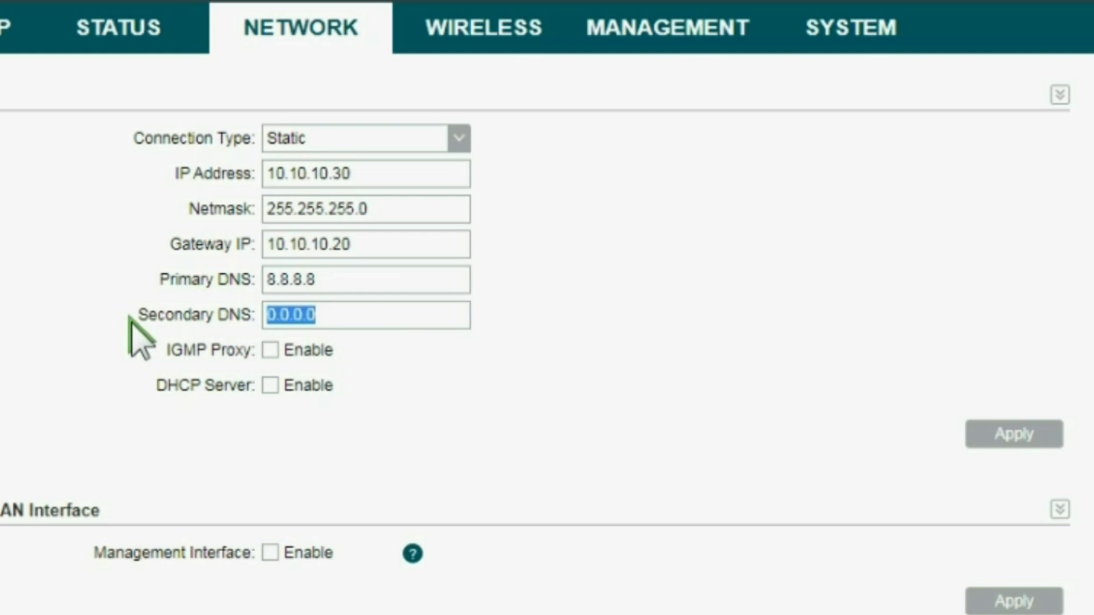
{"action": "type", "text": "8.8.4.4"}
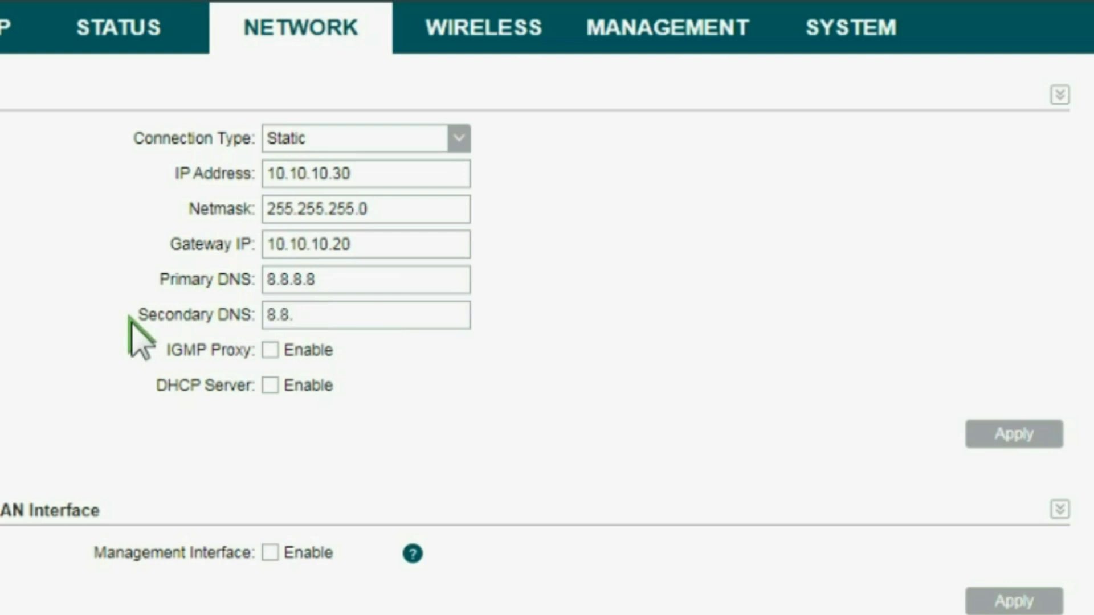
Review the new IP and gateway values, then apply the LAN settings
{"action": "double_click", "coordinate": [373, 245]}
{"action": "left_click", "coordinate": [359, 244]}
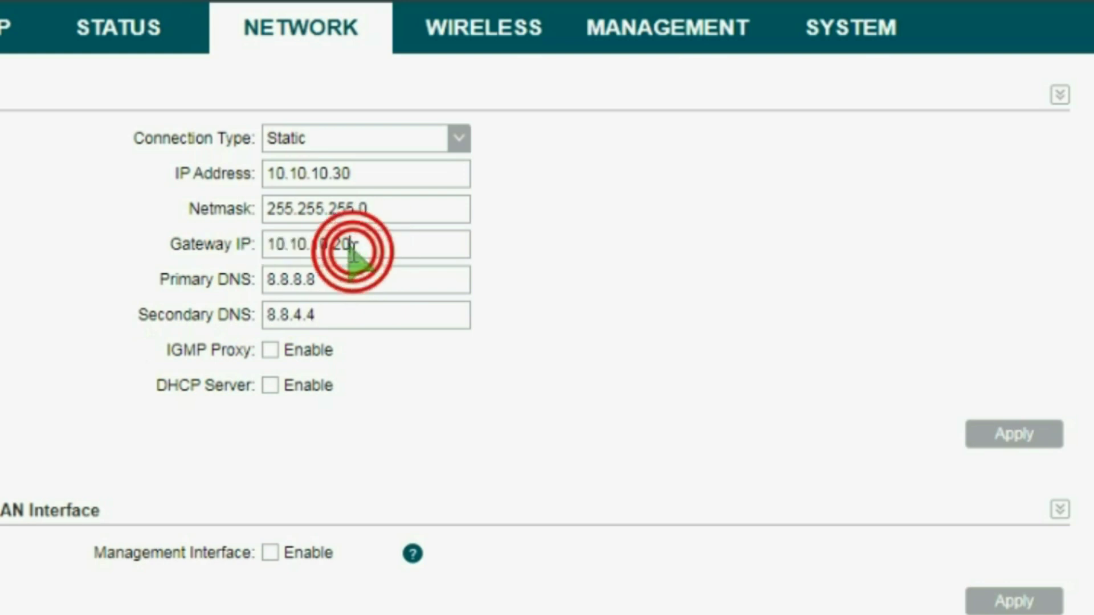
{"action": "left_click_drag", "start_coordinate": [365, 175], "coordinate": [267, 166]}
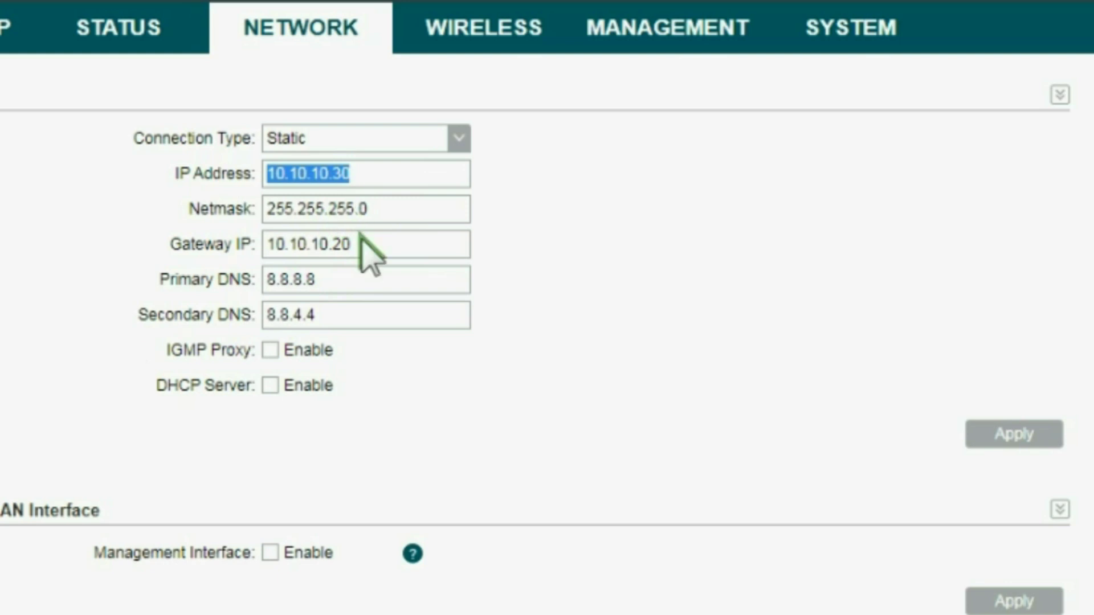
{"action": "left_click", "coordinate": [1003, 436]}
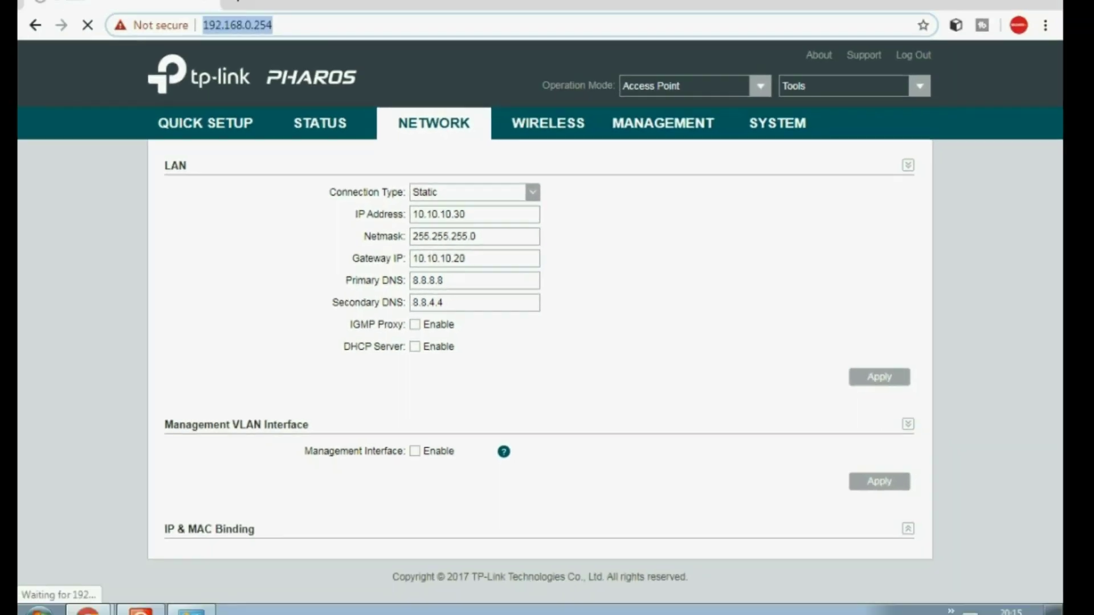
{"action": "left_click", "coordinate": [951, 600]}
Adjust the adapter's IPv4 settings from the tray, then browse to the CPE220 at 10.10.10.30
{"action": "left_click", "coordinate": [938, 484]}
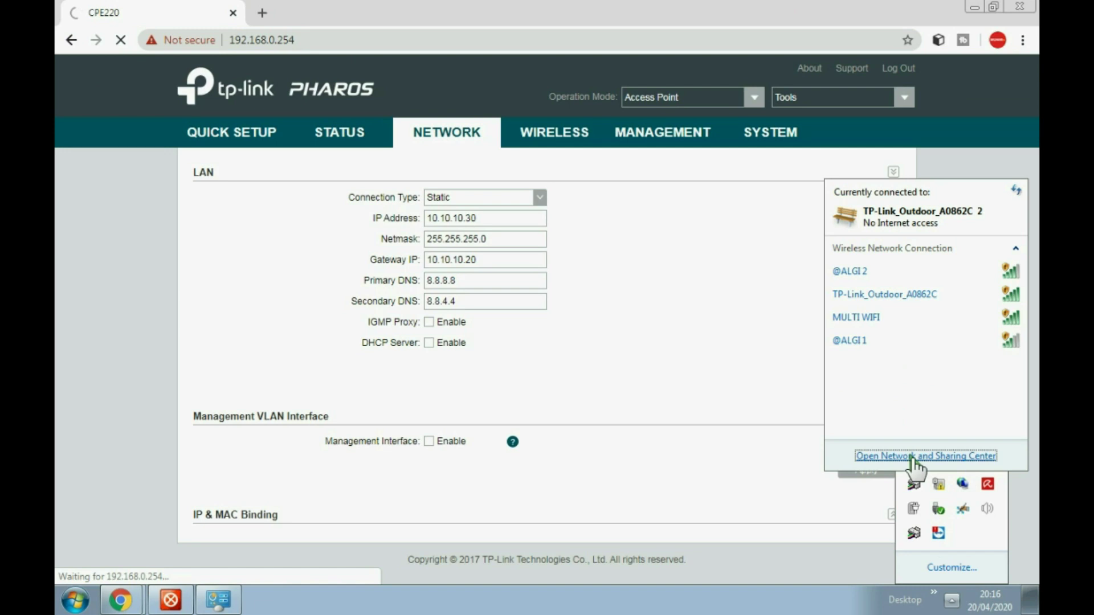
{"action": "left_click", "coordinate": [912, 457]}
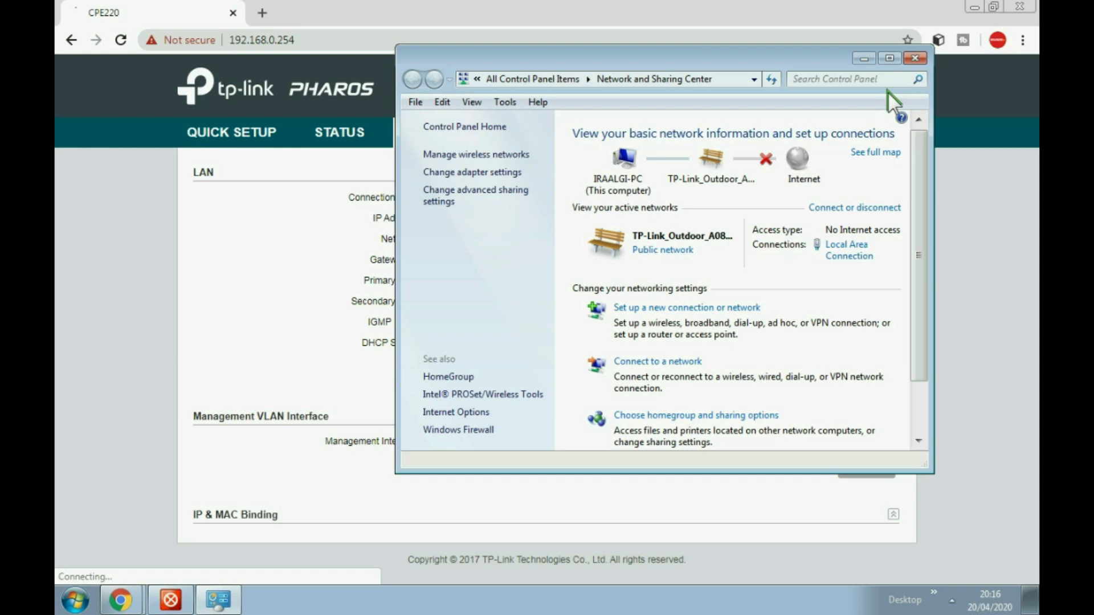
{"action": "left_click", "coordinate": [304, 39]}
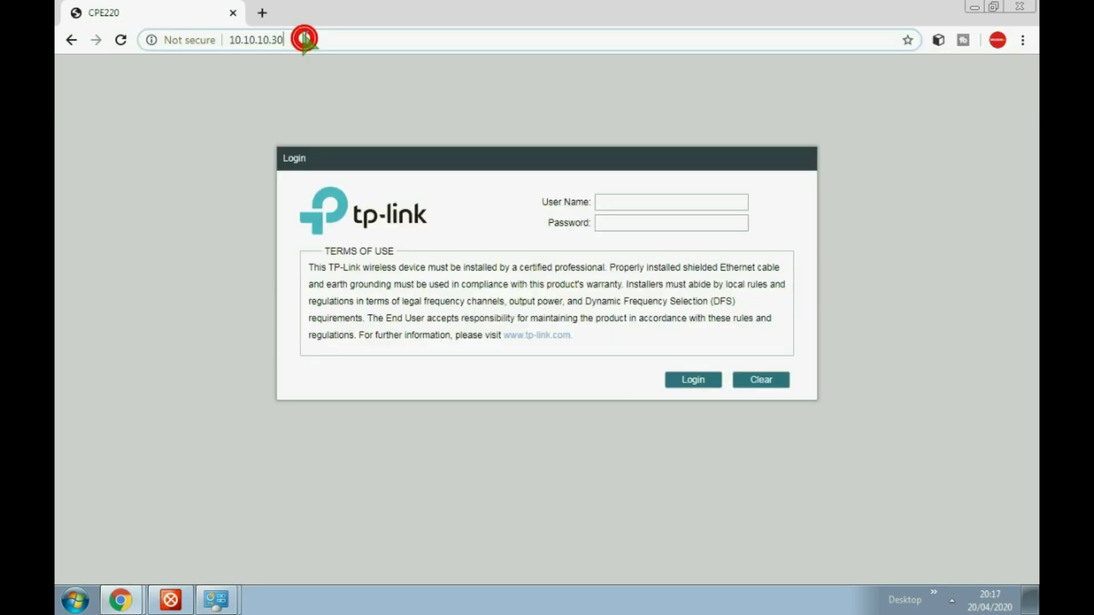
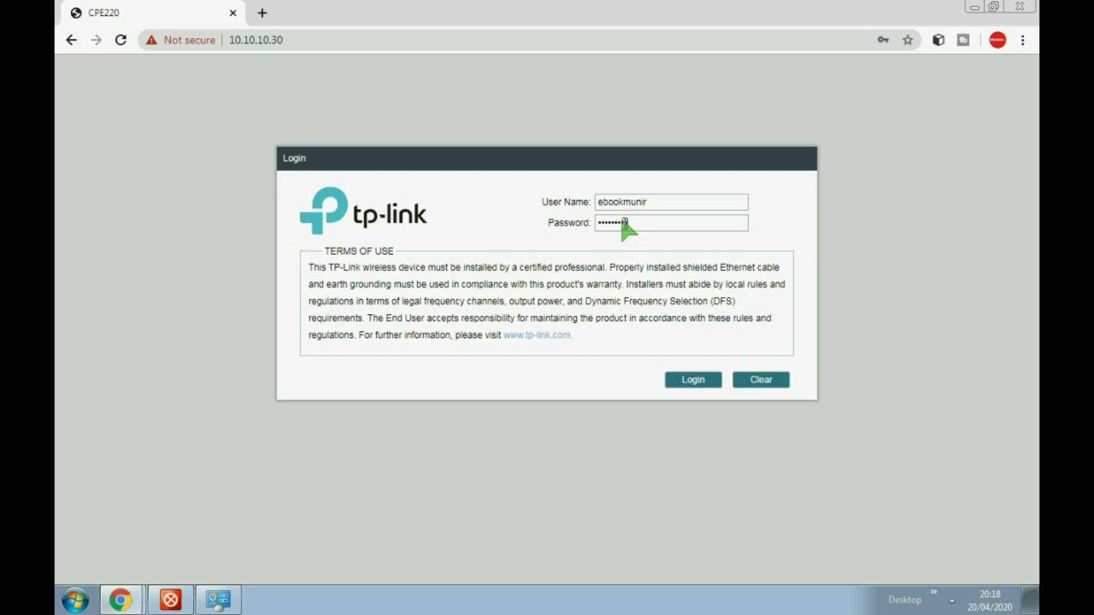
Log in to the CPE220 and check its Status page for Access Point mode and SSID MULTI WIFI
{"action": "key", "text": "Return"}
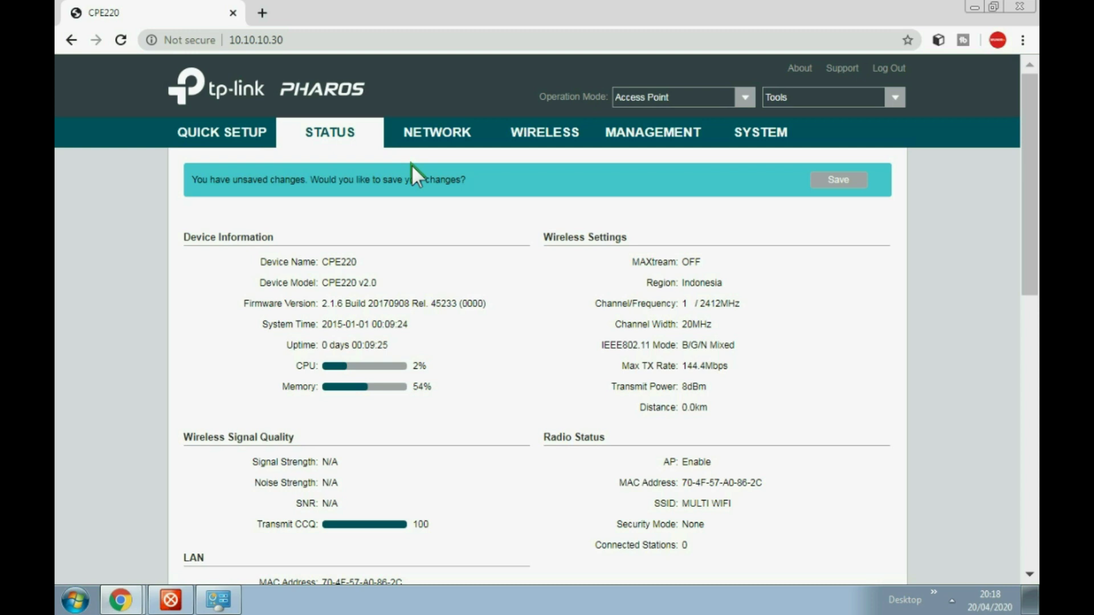
{"action": "scroll", "coordinate": [894, 531], "scroll_direction": "down", "scroll_amount": 6}
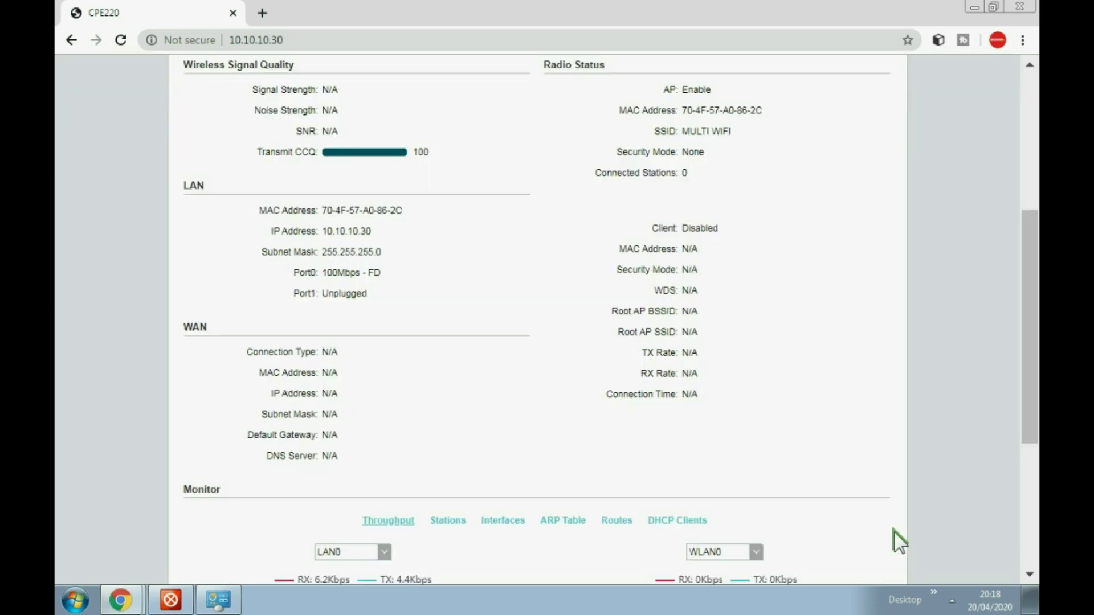
{"action": "scroll", "coordinate": [894, 531], "scroll_direction": "up", "scroll_amount": 6}
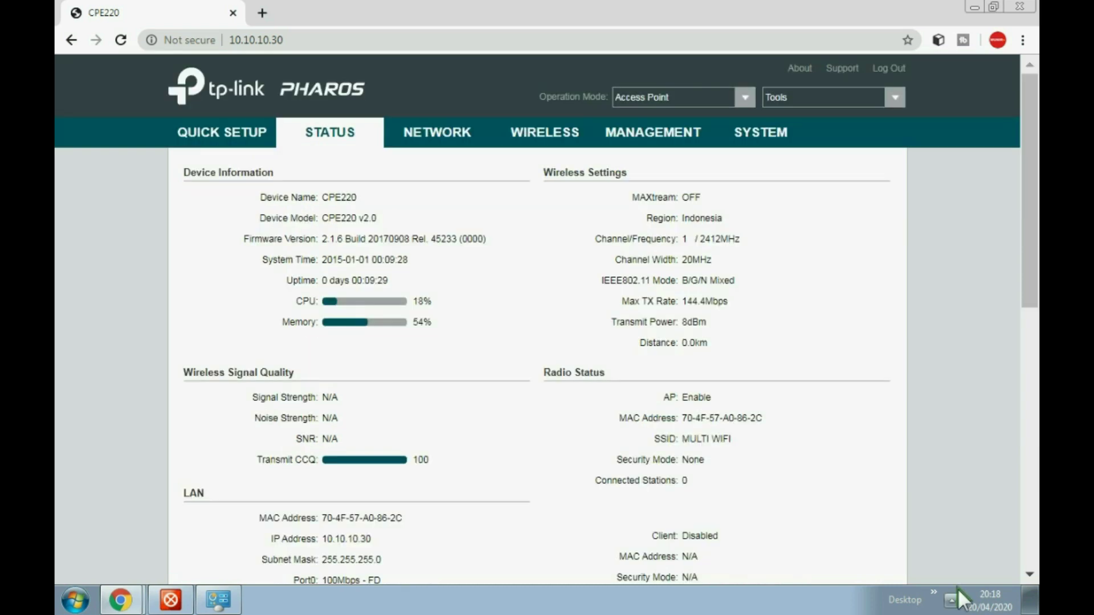
Switch the wired Local Area Connection's IPv4 to automatic IP and DNS, then close the windows
{"action": "left_click", "coordinate": [956, 595]}
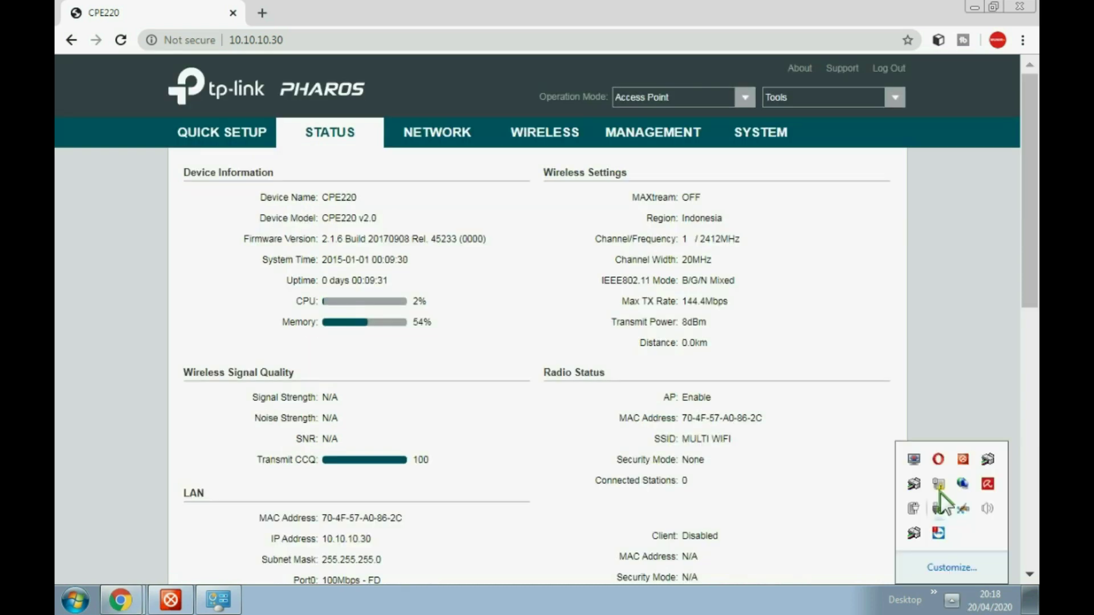
{"action": "left_click", "coordinate": [938, 485]}
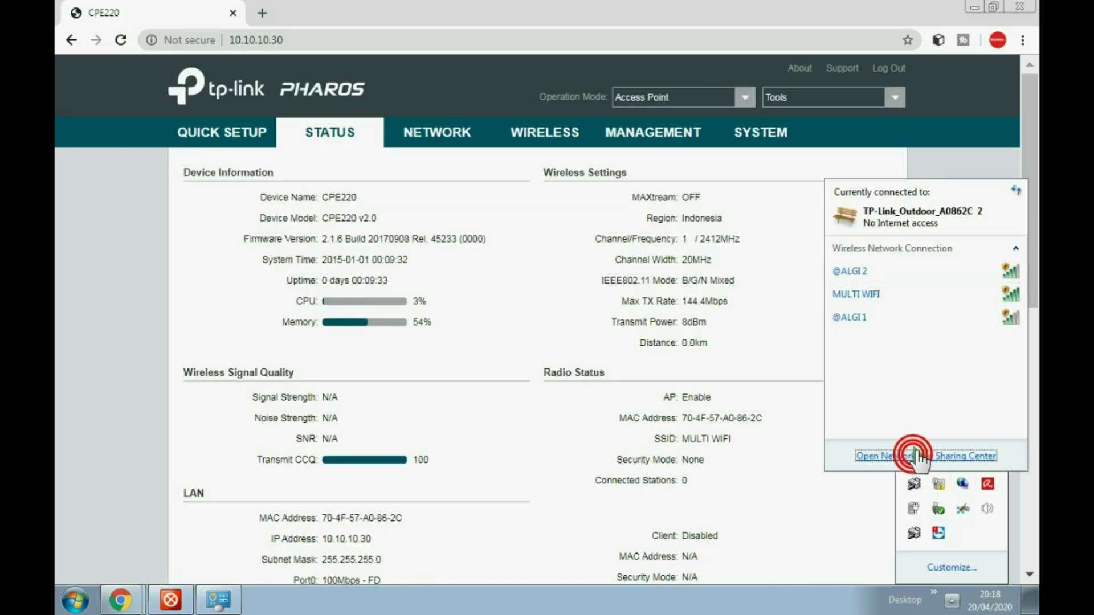
{"action": "left_click", "coordinate": [912, 455]}
{"action": "left_click", "coordinate": [851, 261]}
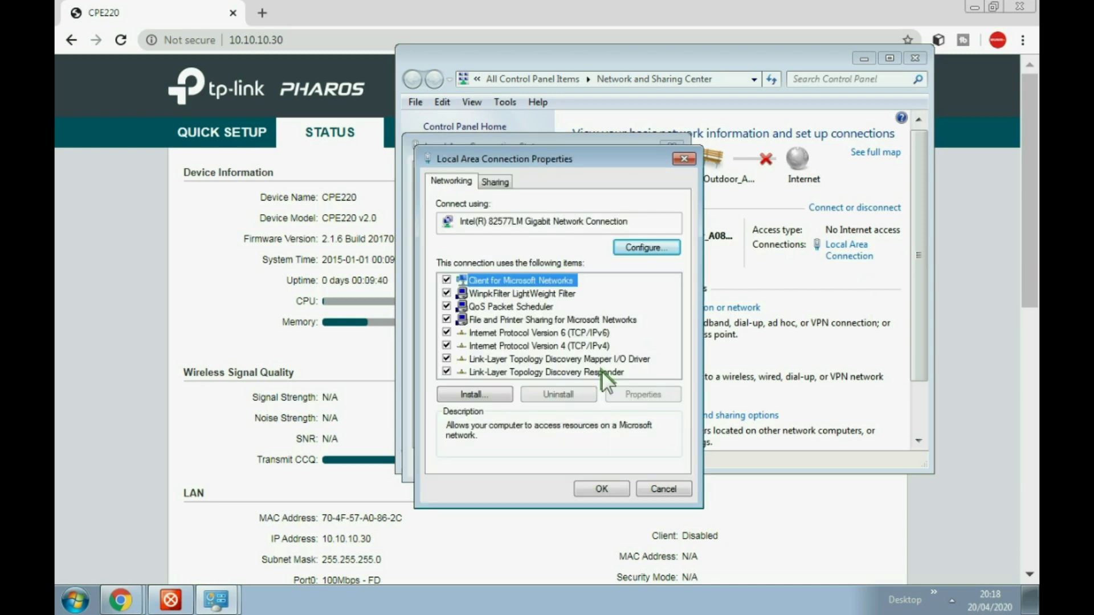
{"action": "double_click", "coordinate": [603, 346]}
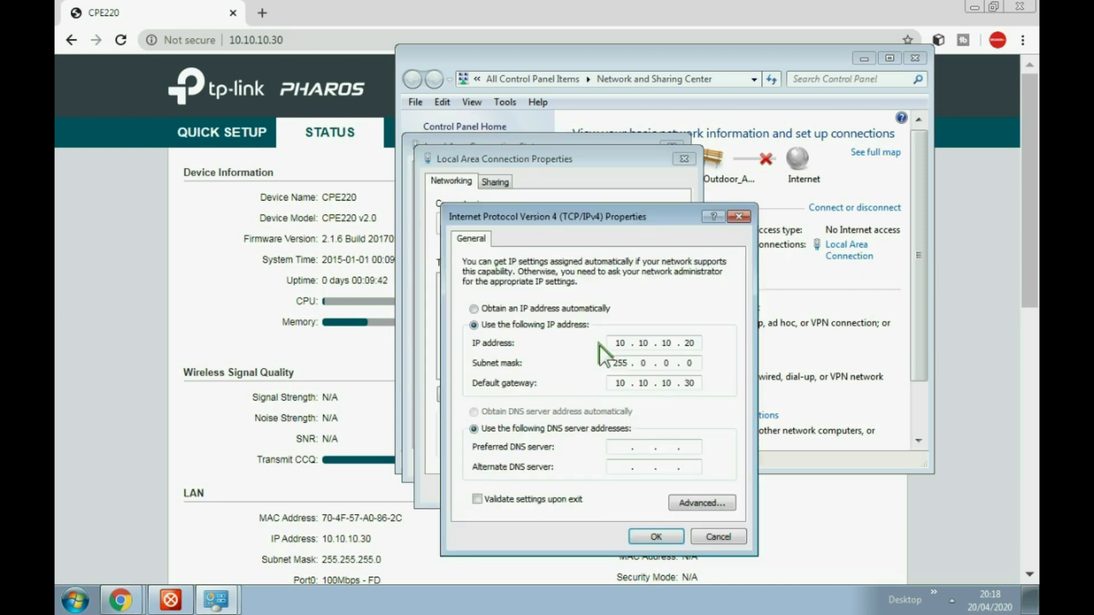
{"action": "left_click", "coordinate": [497, 311]}
{"action": "left_click", "coordinate": [499, 411]}
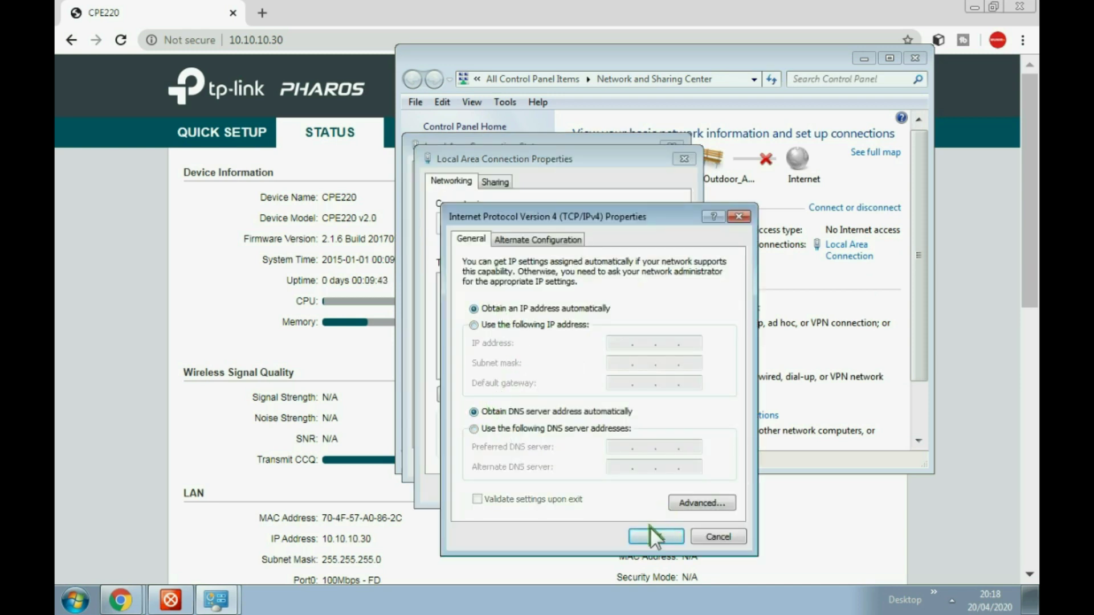
{"action": "left_click", "coordinate": [655, 535]}
{"action": "left_click", "coordinate": [616, 489]}
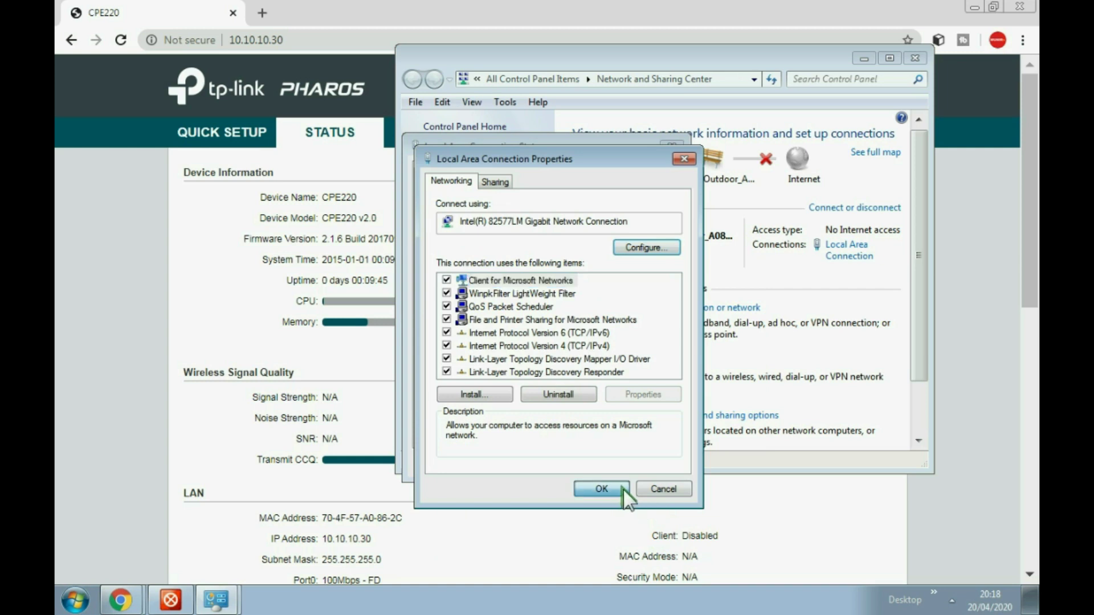
{"action": "left_click", "coordinate": [661, 461]}
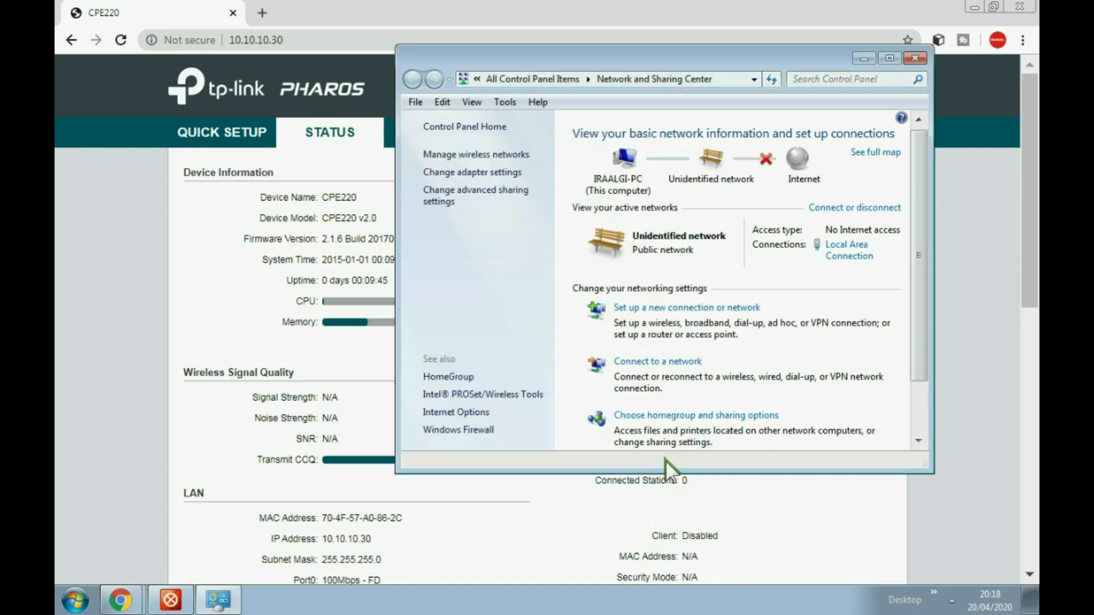
{"action": "left_click", "coordinate": [914, 55]}
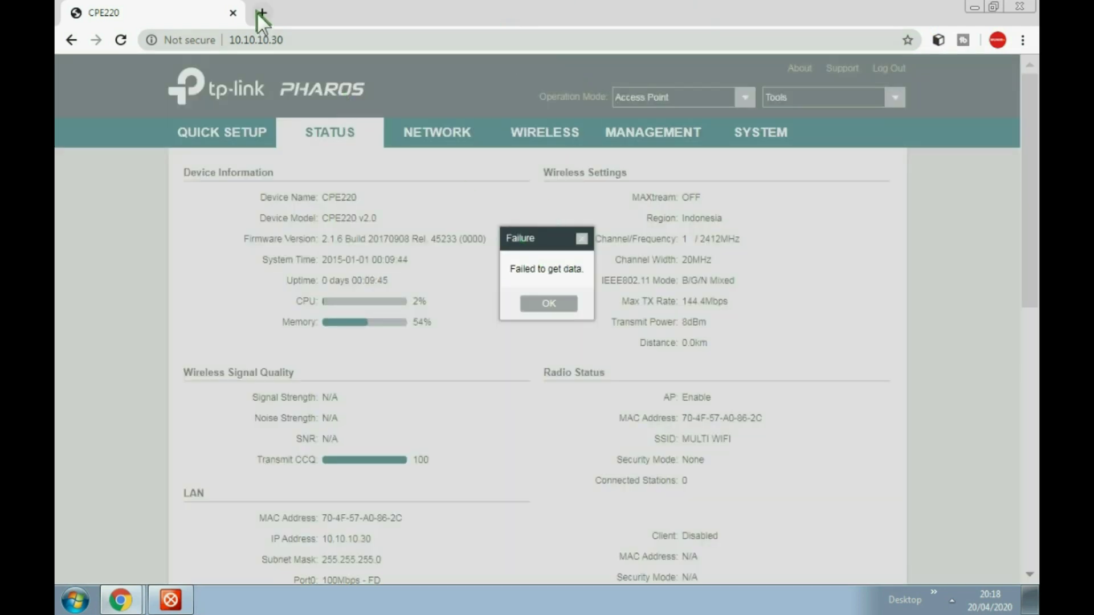
Open a new browser tab and connect the computer to the MULTI WIFI network
{"action": "left_click", "coordinate": [262, 13]}
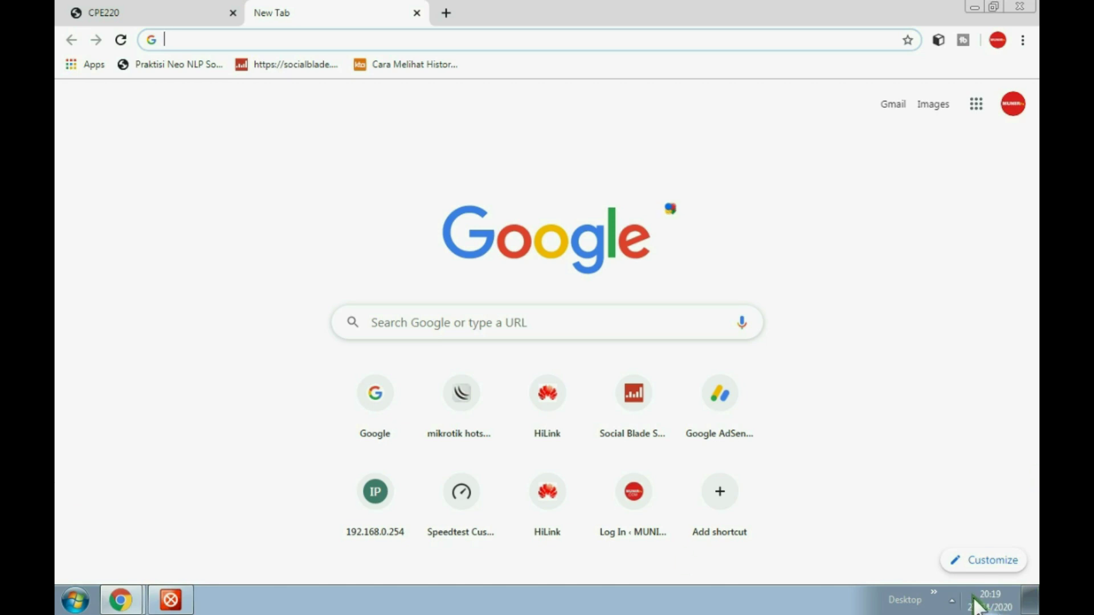
{"action": "left_click", "coordinate": [951, 601]}
{"action": "left_click", "coordinate": [938, 485]}
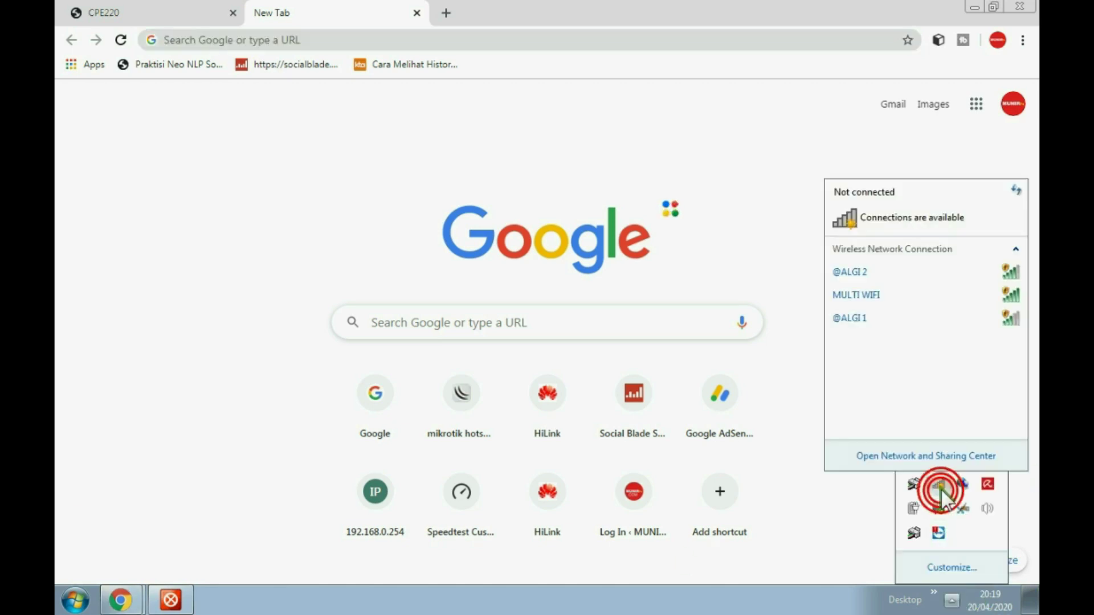
{"action": "left_click", "coordinate": [867, 294]}
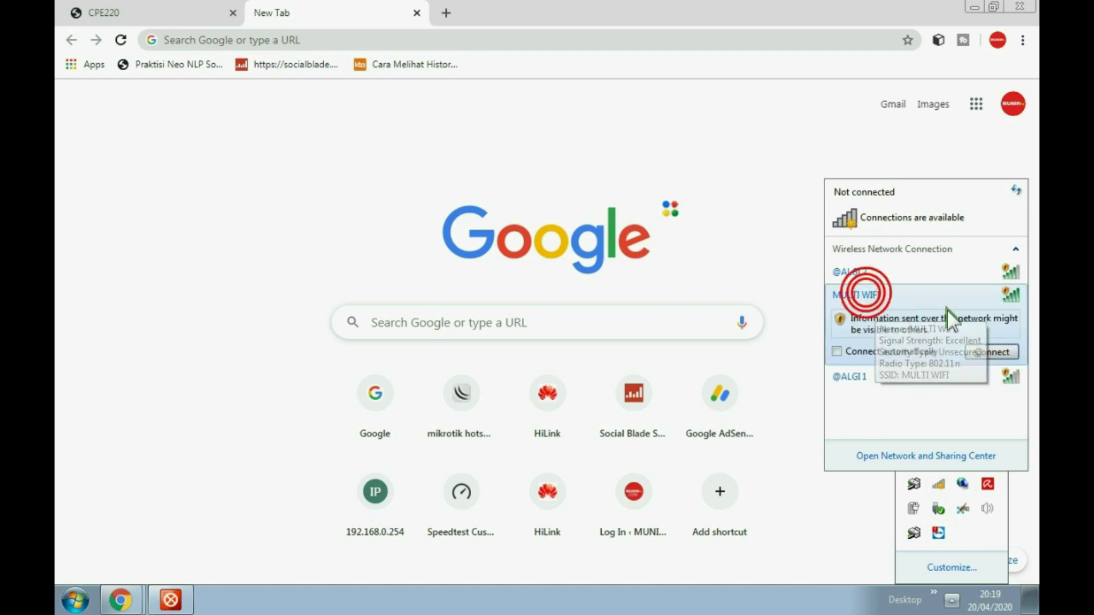
{"action": "left_click", "coordinate": [986, 350]}
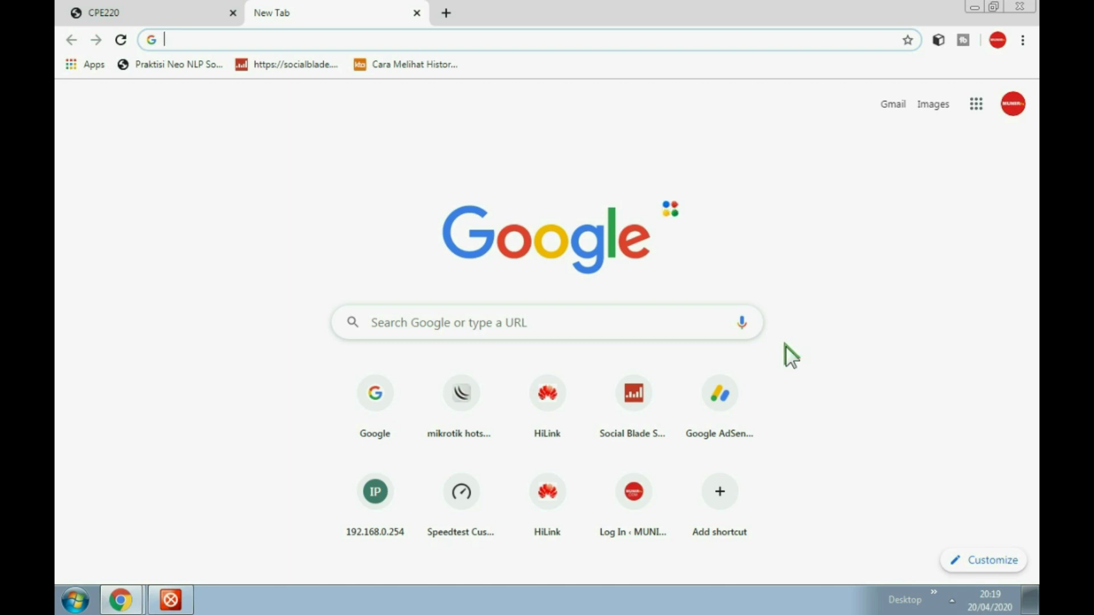
Confirm MULTI WIFI is connected and load the 10.10.10.20 hotspot login page
{"action": "left_click", "coordinate": [953, 599]}
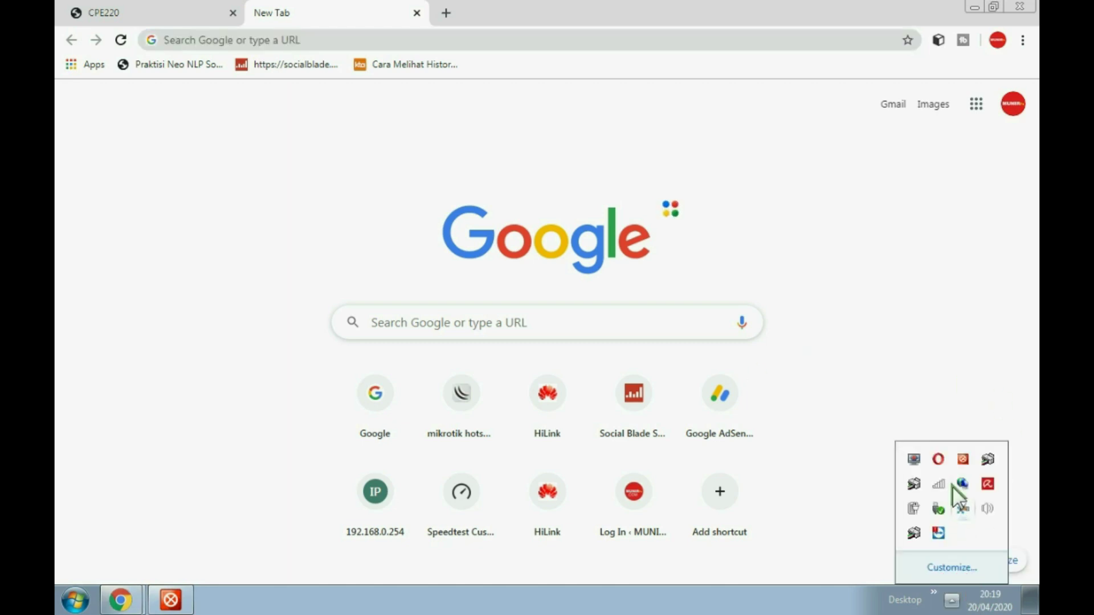
{"action": "left_click", "coordinate": [940, 483]}
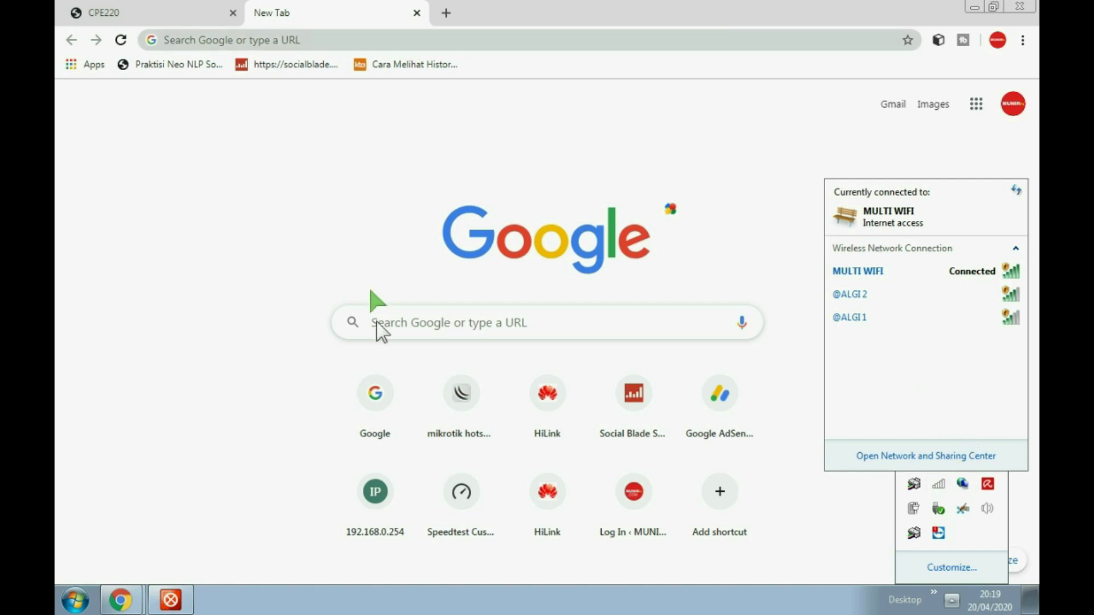
{"action": "left_click", "coordinate": [456, 406]}
{"action": "left_click", "coordinate": [229, 41]}
{"action": "key", "text": "BackSpace"}
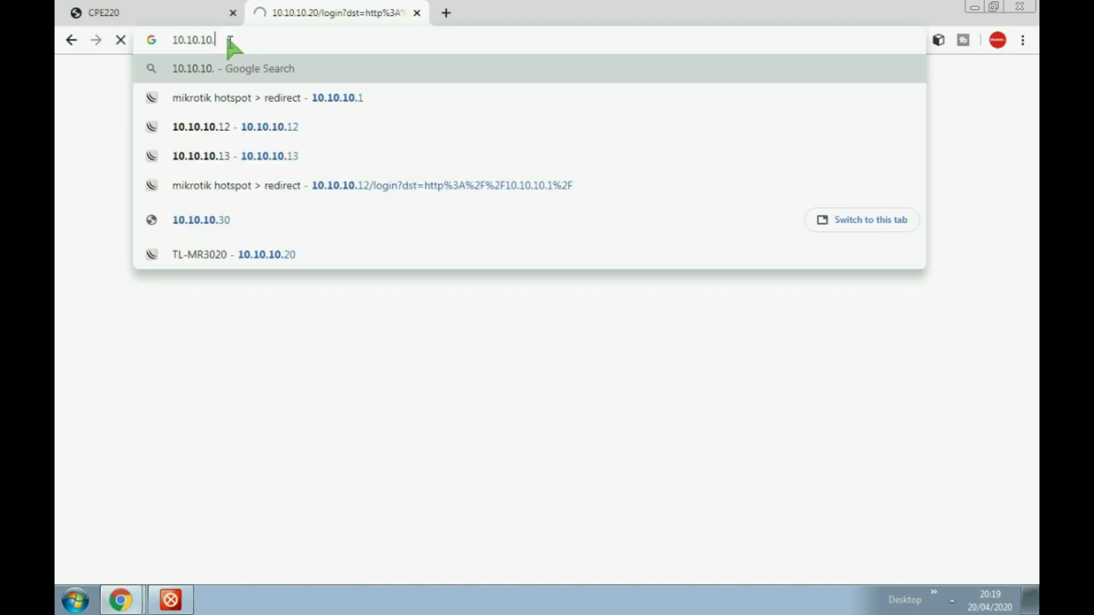
Sign in on the MikroTik hotspot page with the hotspot username and password, then open a new tab
{"action": "left_click", "coordinate": [320, 94]}
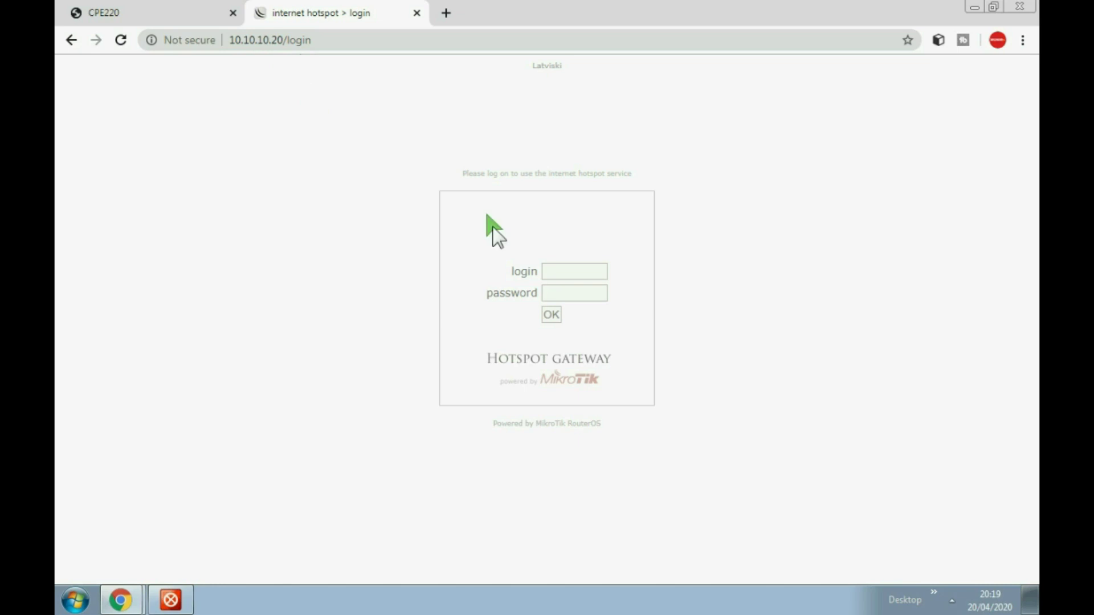
{"action": "left_click", "coordinate": [568, 271]}
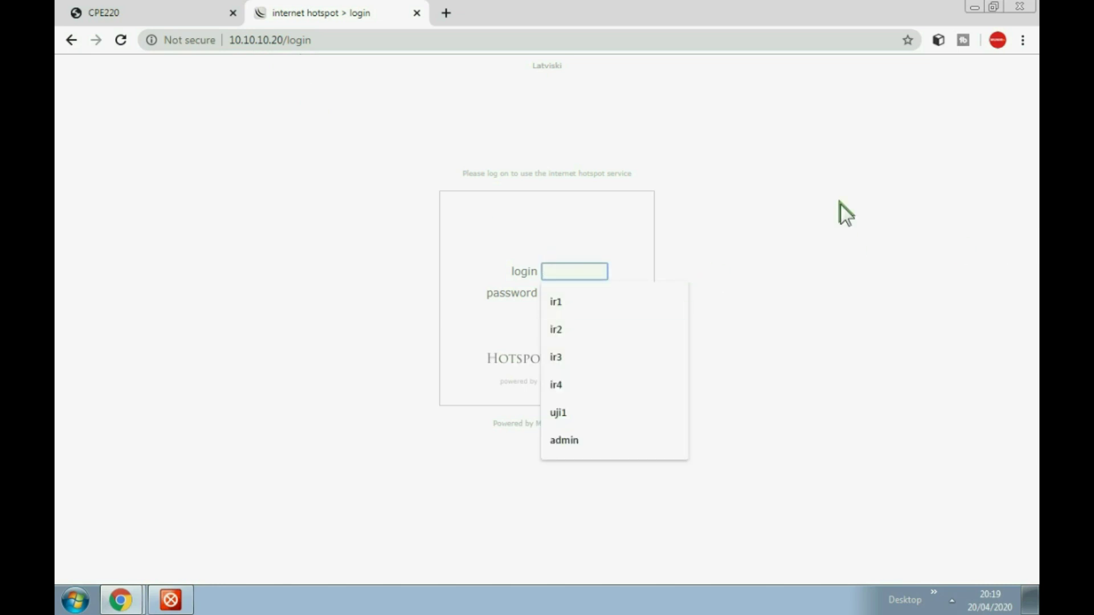
{"action": "type", "text": "uji"}
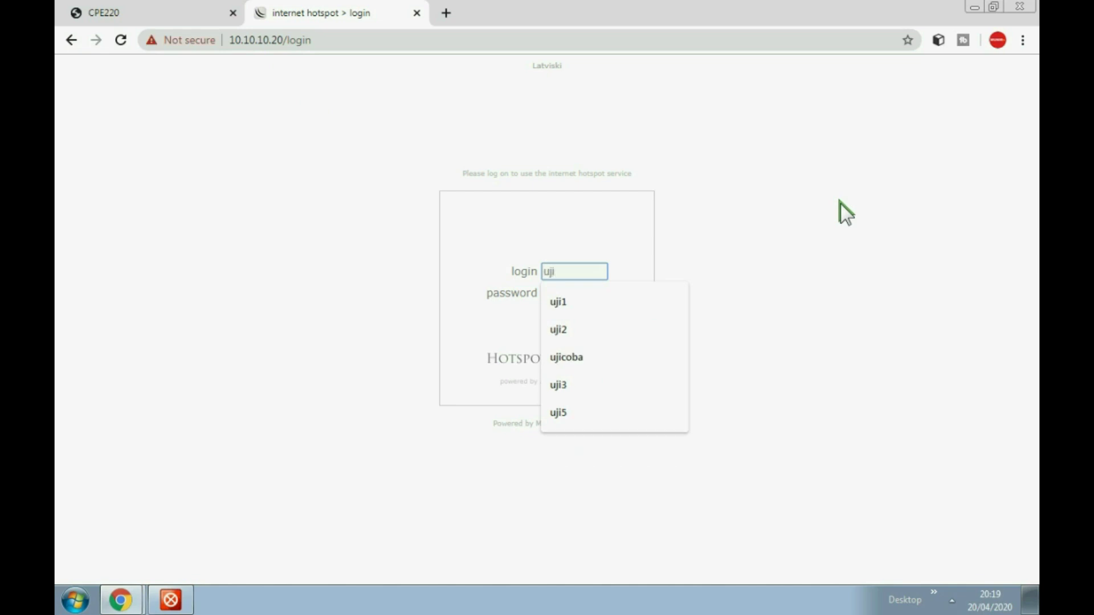
{"action": "type", "text": "2"}
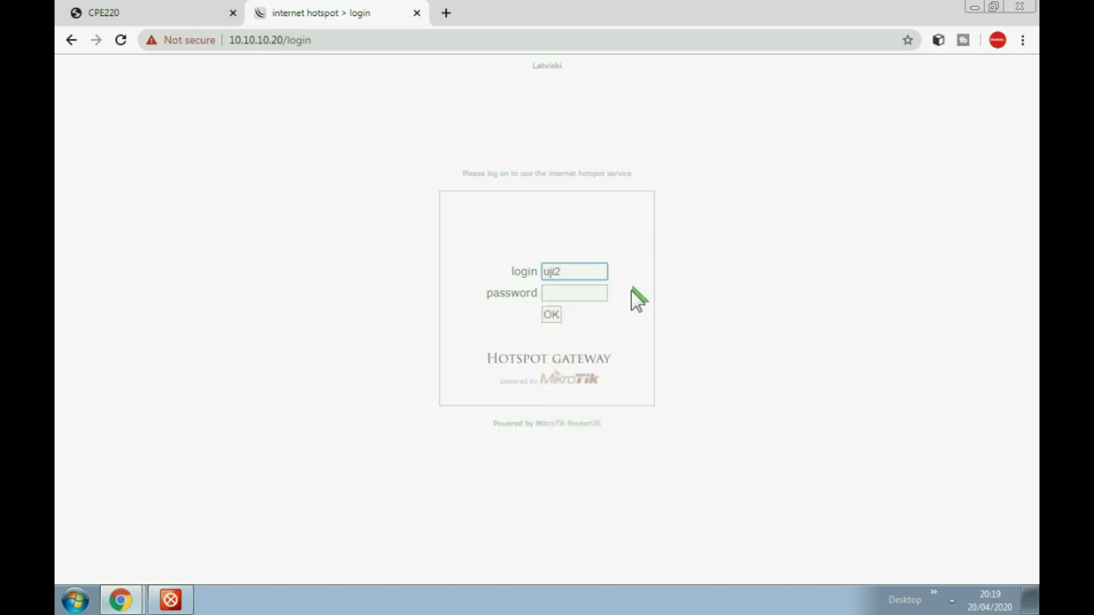
{"action": "left_click", "coordinate": [581, 293]}
{"action": "type", "text": "123"}
{"action": "left_click", "coordinate": [551, 315]}
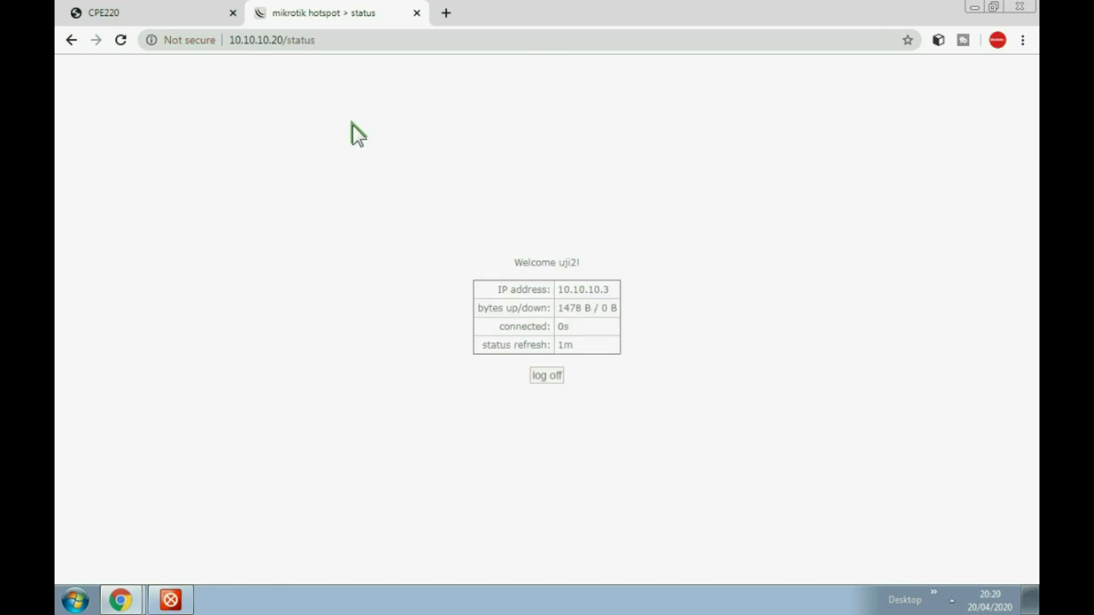
{"action": "left_click", "coordinate": [447, 13]}
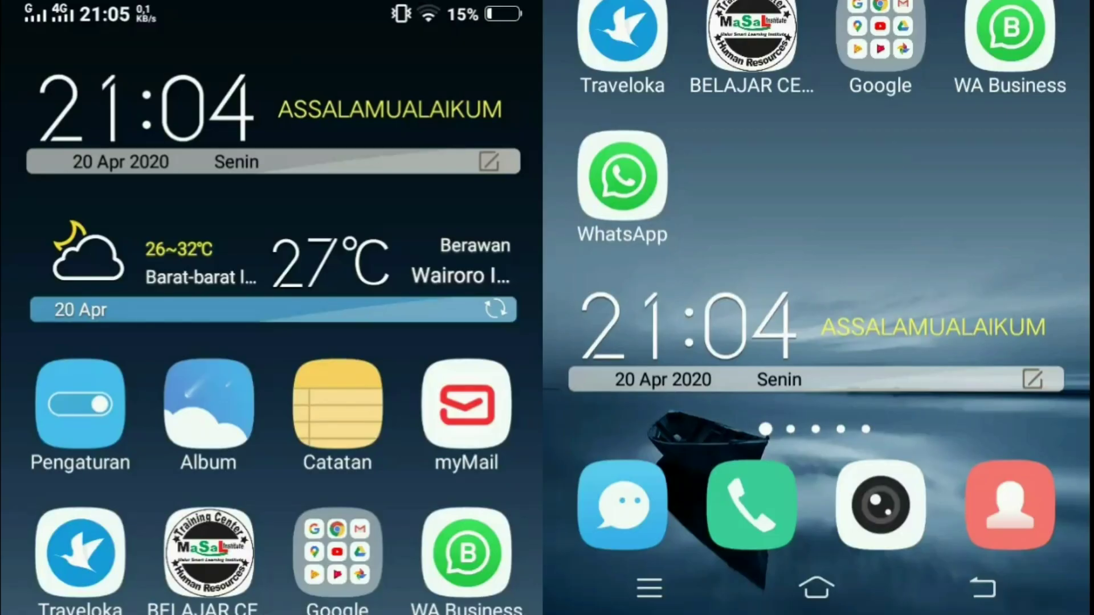
Swipe up on the mirrored phone's home screen to open its quick control panel
{"action": "left_click_drag", "start_coordinate": [918, 610], "coordinate": [929, 342]}
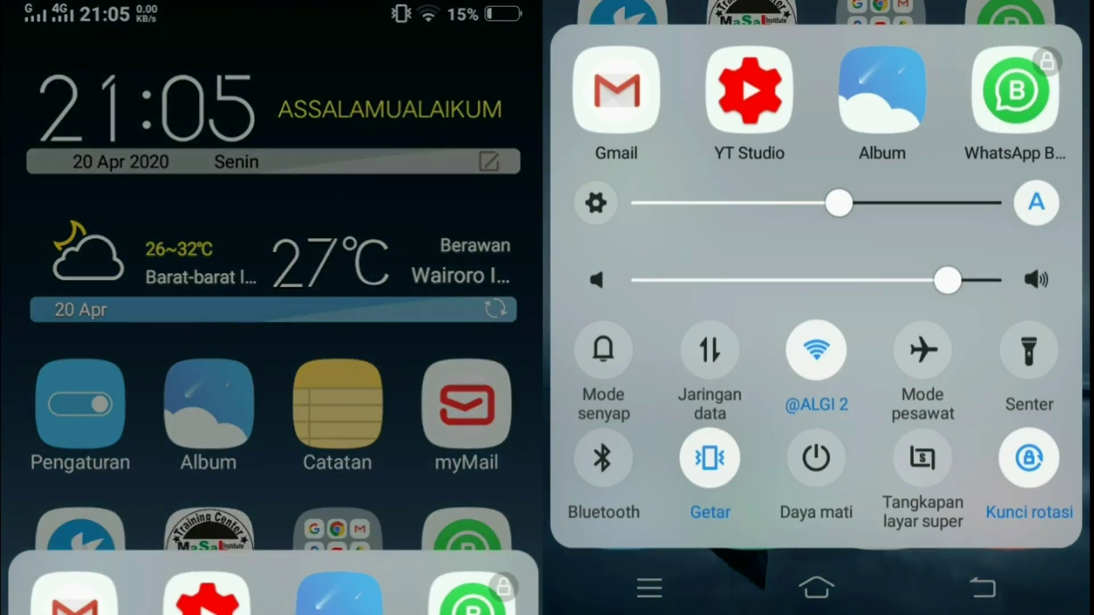
Join MULTI WIFI from the phone's Wi-Fi settings and open the hotspot sign-in notification
{"action": "left_click", "coordinate": [816, 349]}
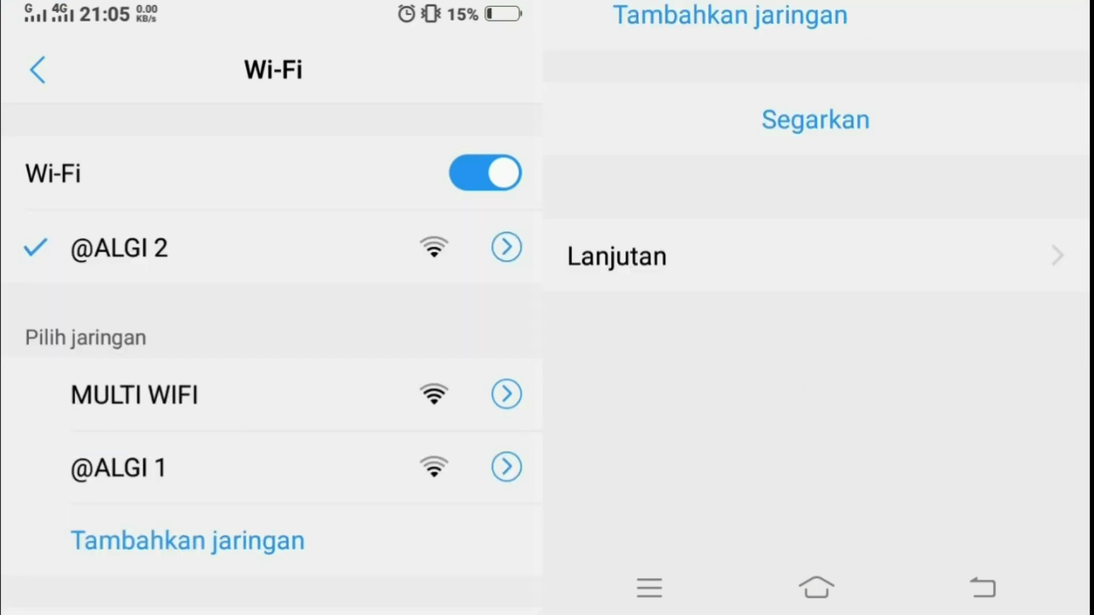
{"action": "left_click", "coordinate": [134, 394]}
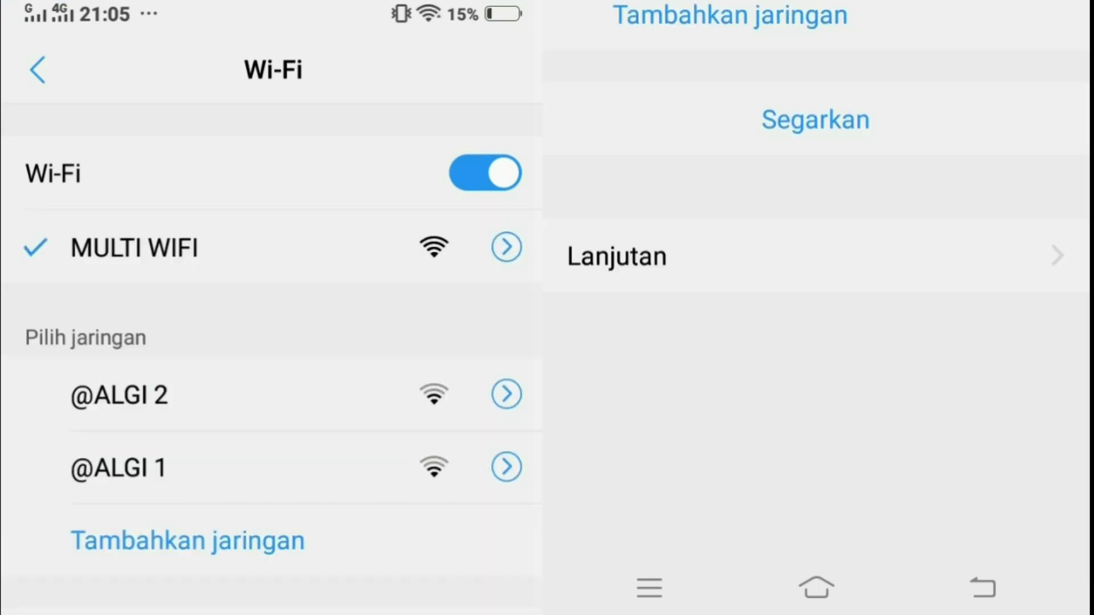
{"action": "left_click_drag", "start_coordinate": [388, 6], "coordinate": [391, 370]}
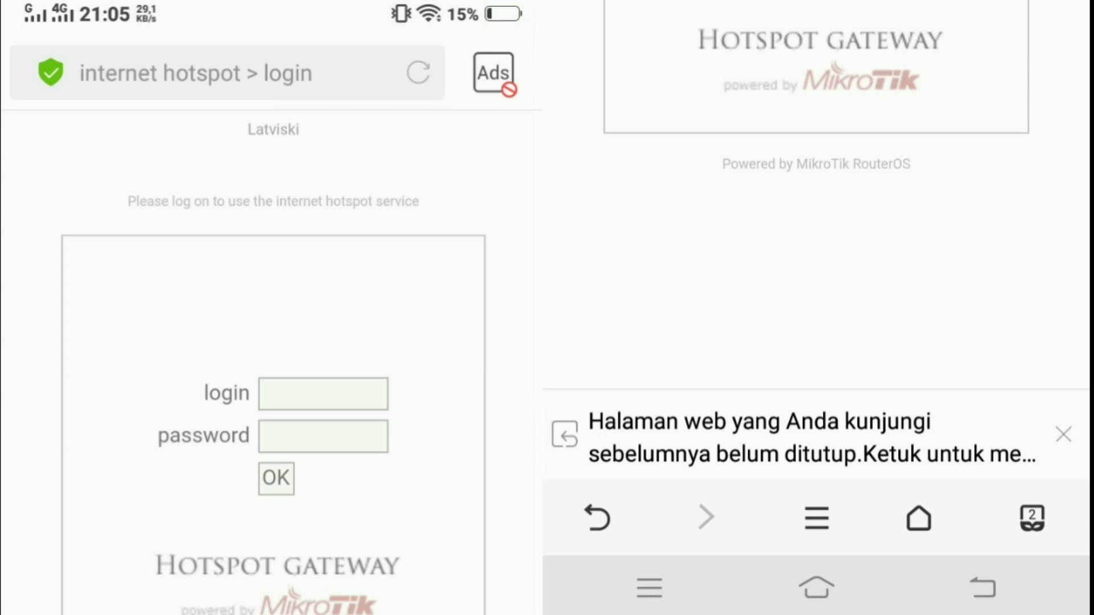
Enter the hotspot login name on the phone's MikroTik login page
{"action": "left_click_drag", "start_coordinate": [916, 567], "coordinate": [912, 353]}
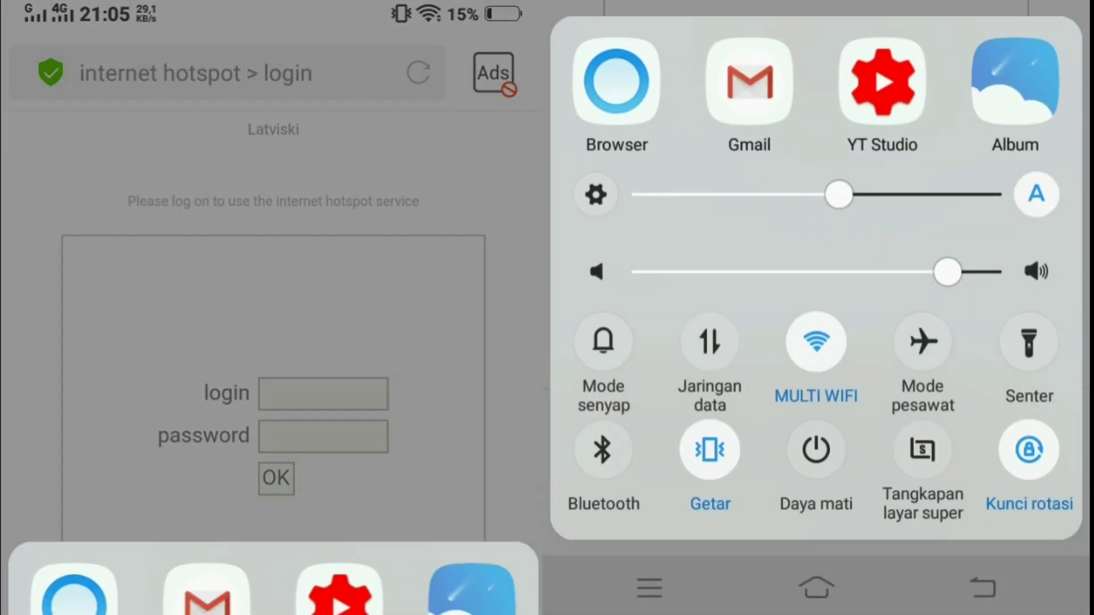
{"action": "left_click_drag", "start_coordinate": [914, 122], "coordinate": [915, 264]}
{"action": "left_click", "coordinate": [348, 390]}
{"action": "key", "text": "shift"}
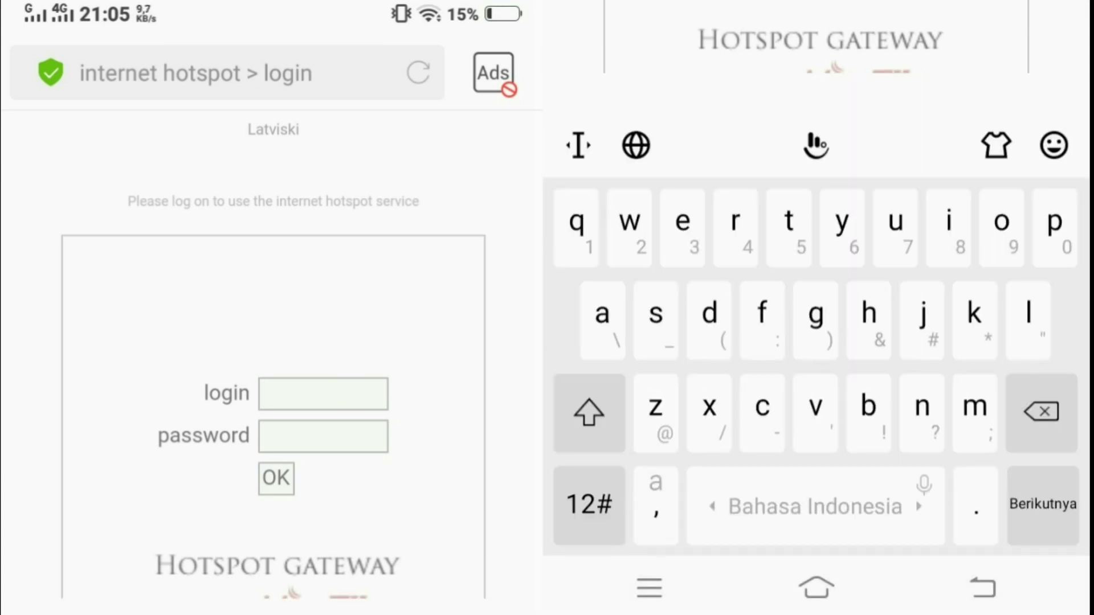
{"action": "type", "text": "uji"}
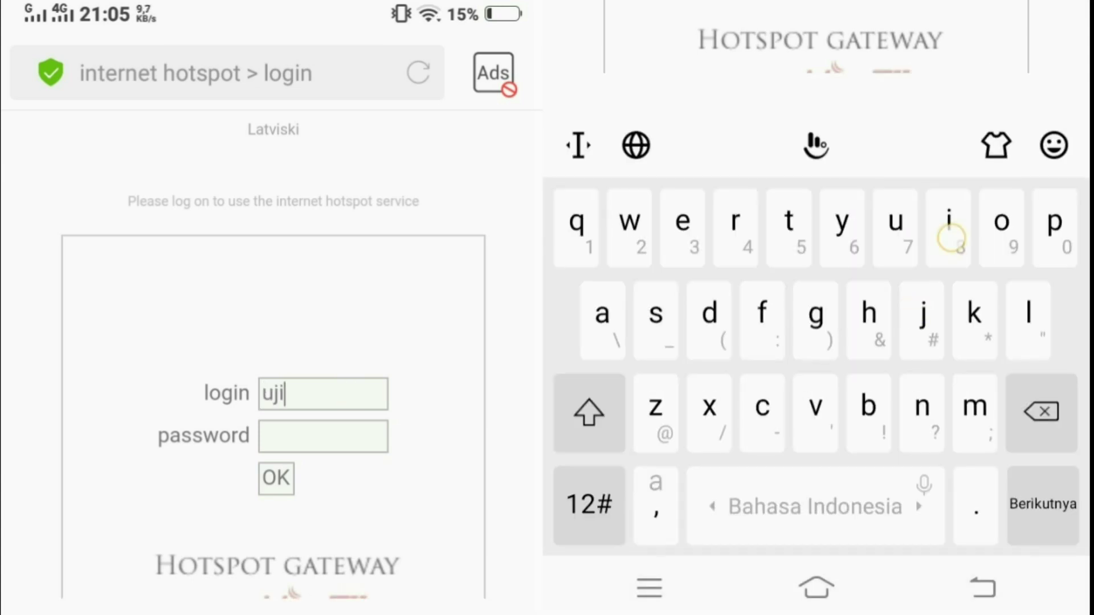
{"action": "left_click", "coordinate": [589, 504]}
{"action": "type", "text": "1"}
Enter the hotspot password, submit the login, allow the browser permission, and return home
{"action": "left_click", "coordinate": [356, 444]}
{"action": "left_click", "coordinate": [586, 504]}
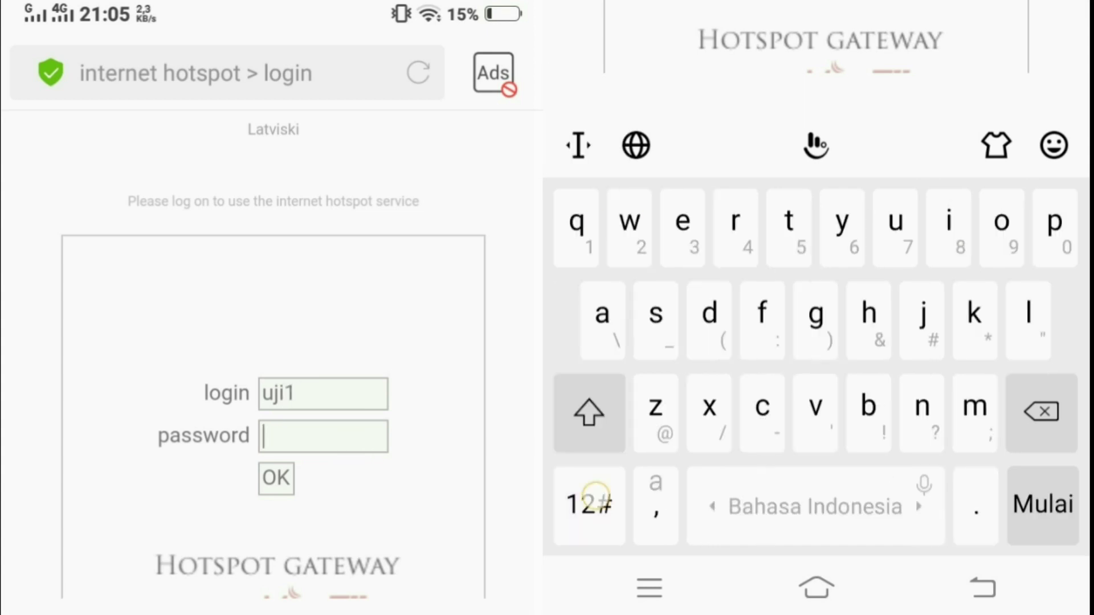
{"action": "type", "text": "123"}
{"action": "left_click", "coordinate": [276, 477]}
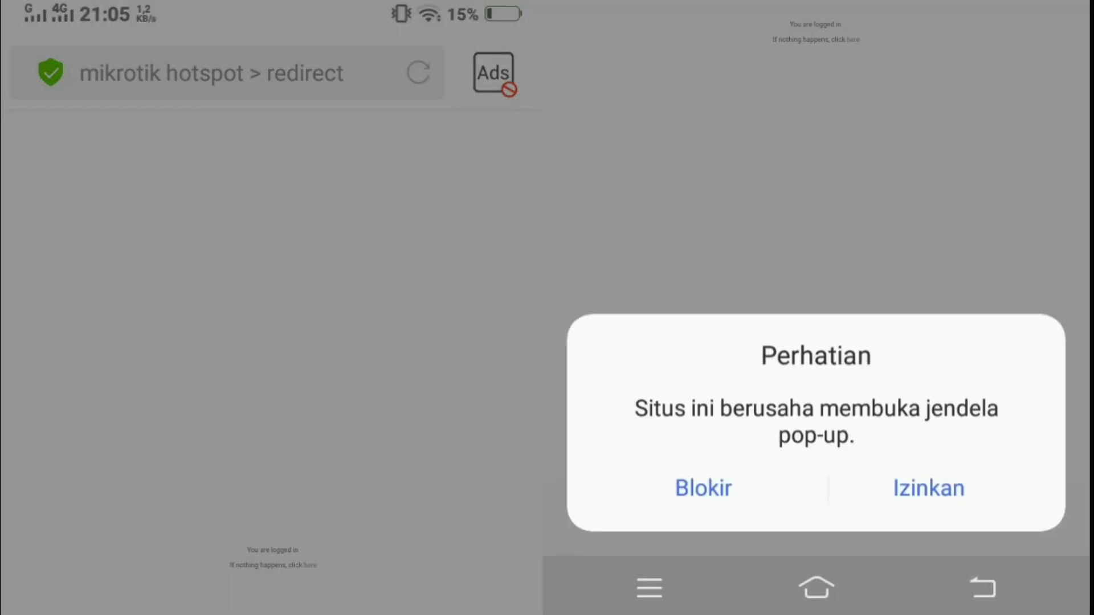
{"action": "left_click", "coordinate": [962, 495]}
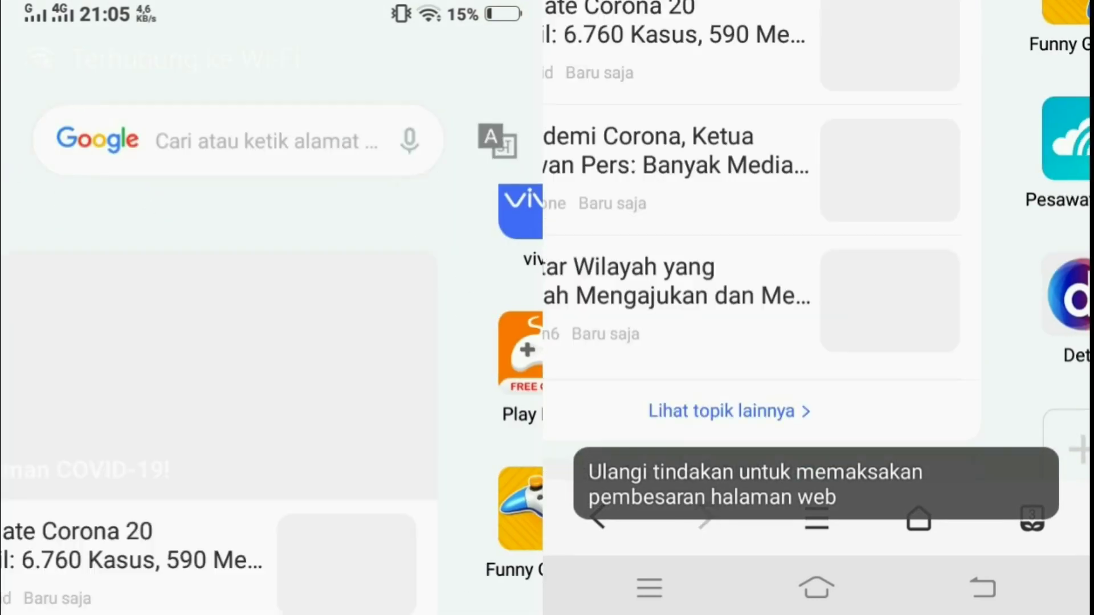
{"action": "left_click", "coordinate": [816, 598]}
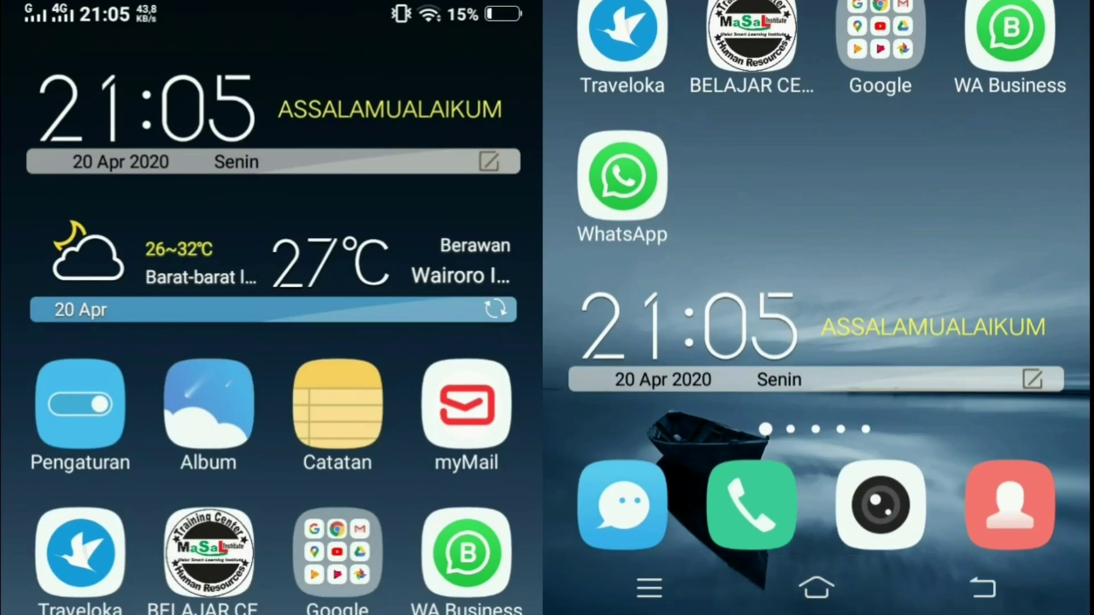
Open YouTube from the Google folder and play the Pak Ndul - BRUTUS OF BOKONGENSIS video
{"action": "left_click_drag", "start_coordinate": [968, 610], "coordinate": [973, 273]}
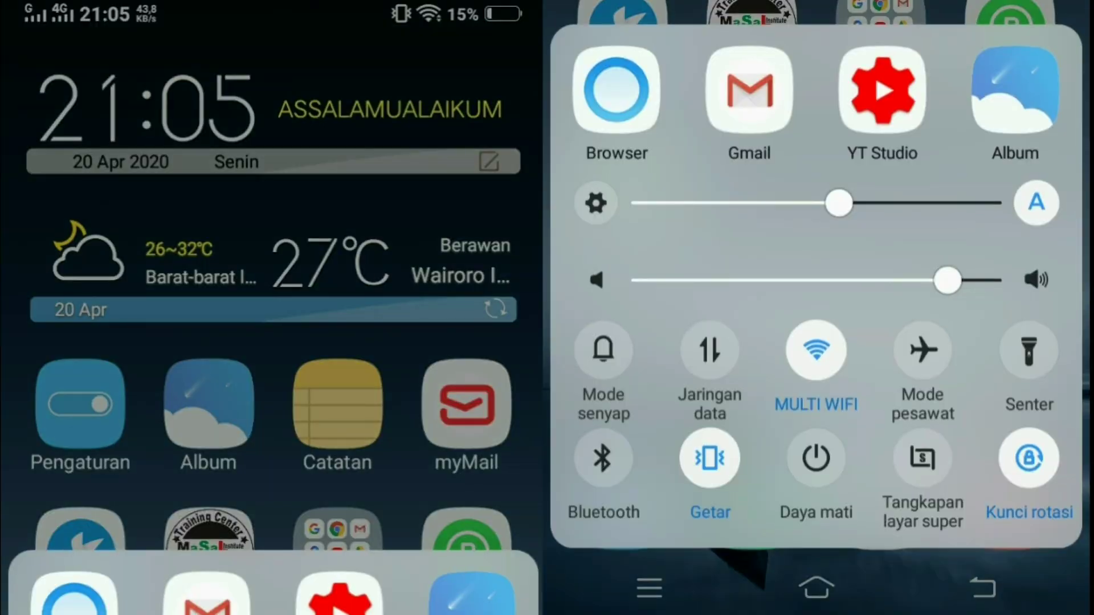
{"action": "left_click", "coordinate": [338, 552]}
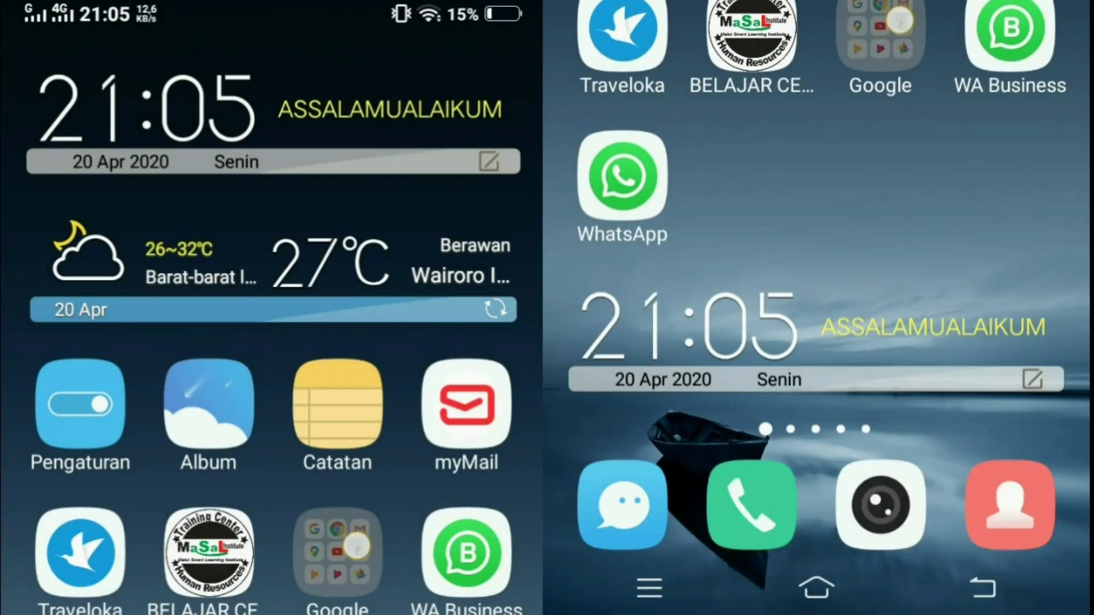
{"action": "left_click", "coordinate": [274, 543]}
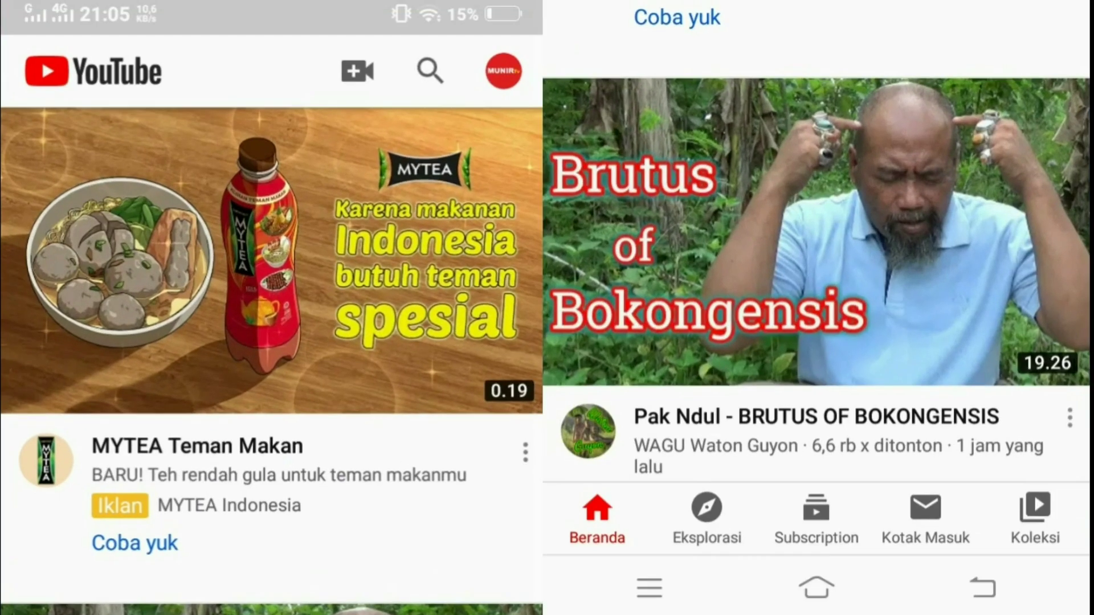
{"action": "left_click", "coordinate": [827, 204]}
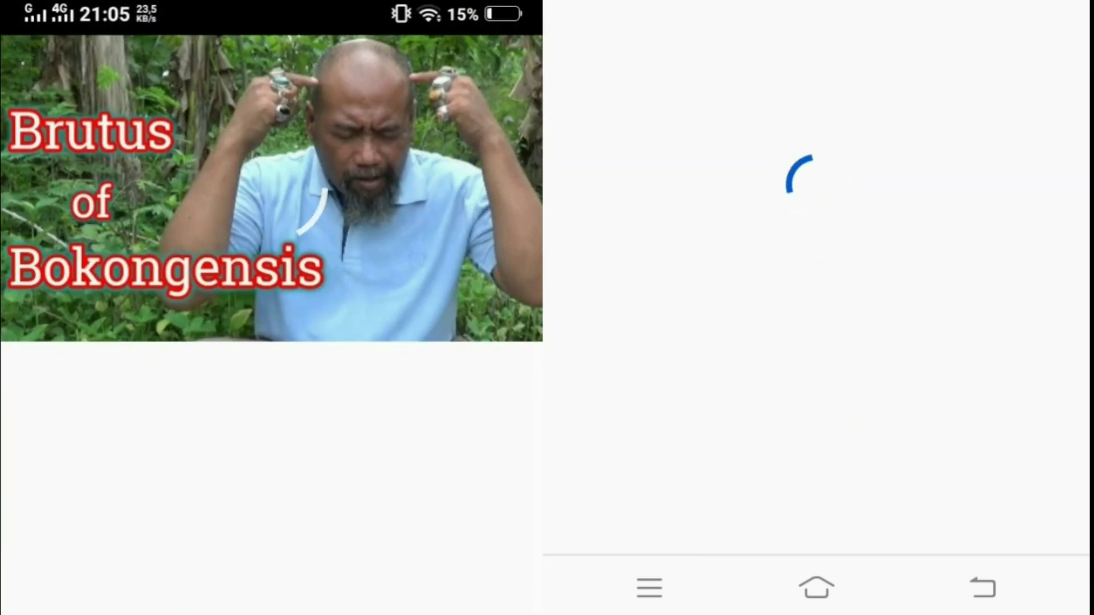
{"action": "left_click", "coordinate": [948, 292]}
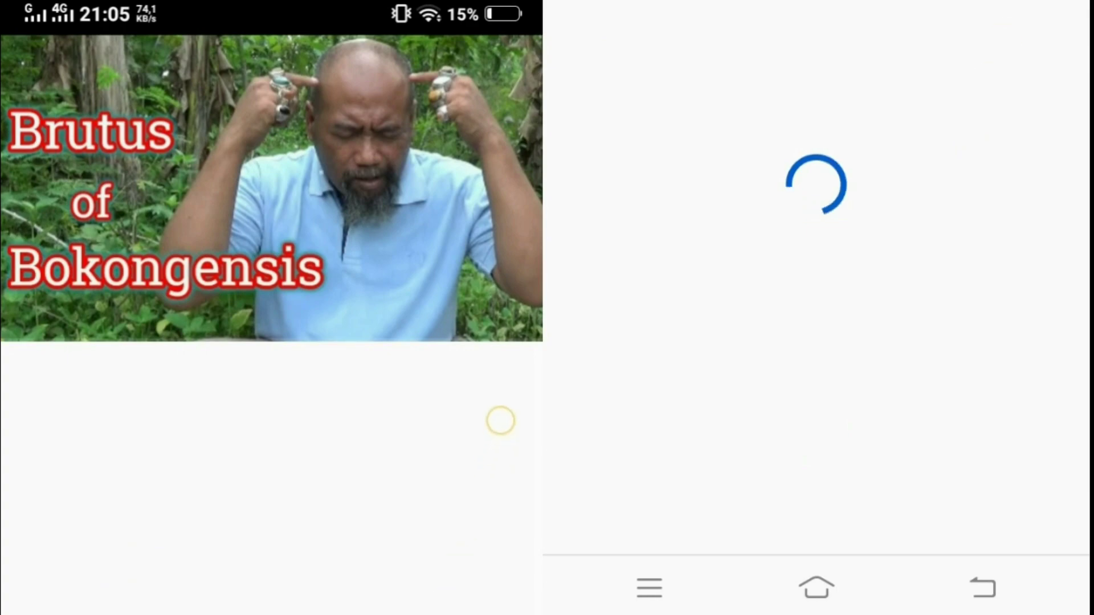
Pause the playing ad, go back to the home screen, and launch Chrome from the Google folder
{"action": "left_click_drag", "start_coordinate": [501, 421], "coordinate": [501, 171]}
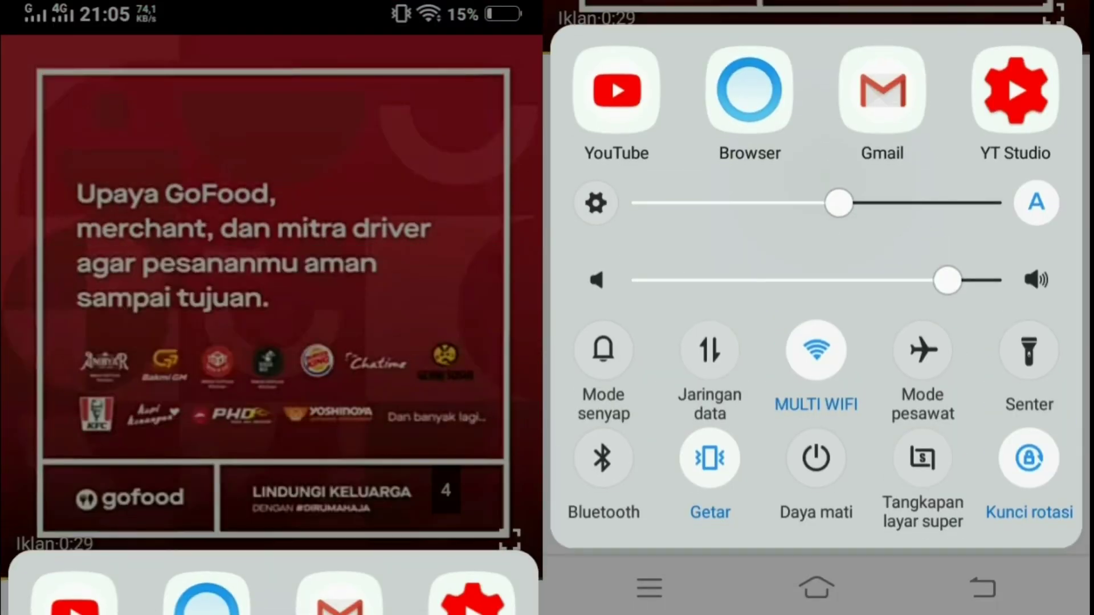
{"action": "key", "text": "Escape"}
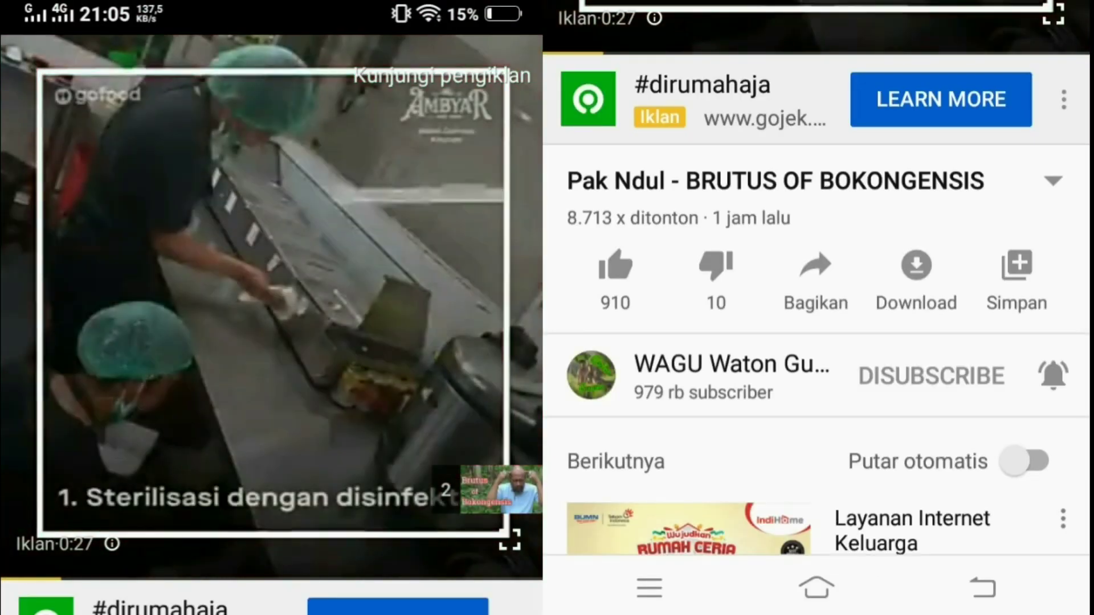
{"action": "left_click", "coordinate": [276, 307]}
{"action": "left_click", "coordinate": [276, 308]}
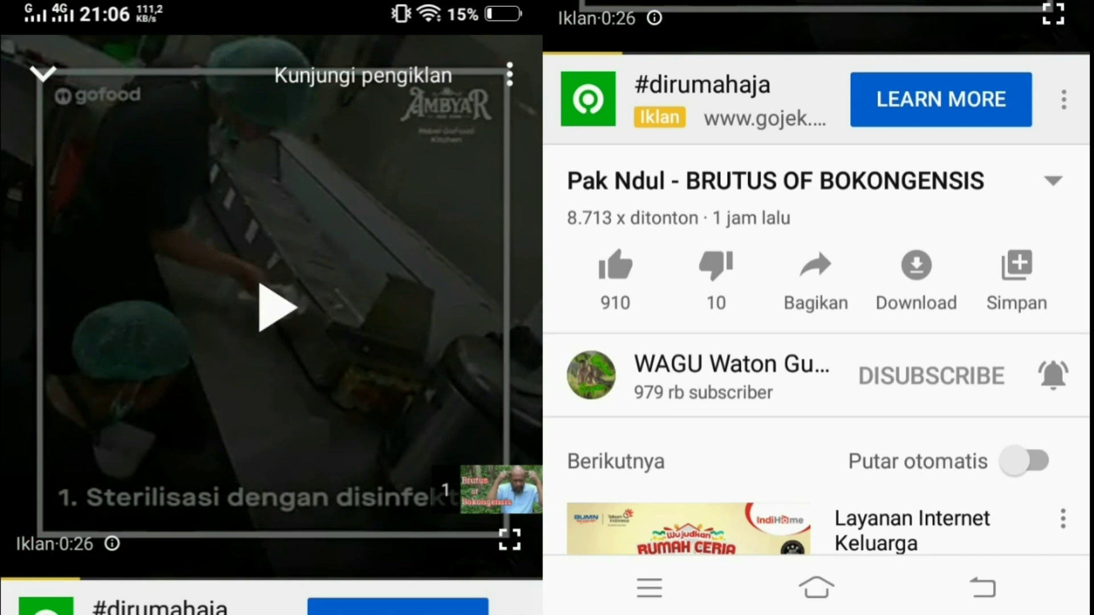
{"action": "left_click_drag", "start_coordinate": [387, 612], "coordinate": [393, 480]}
{"action": "left_click", "coordinate": [840, 607]}
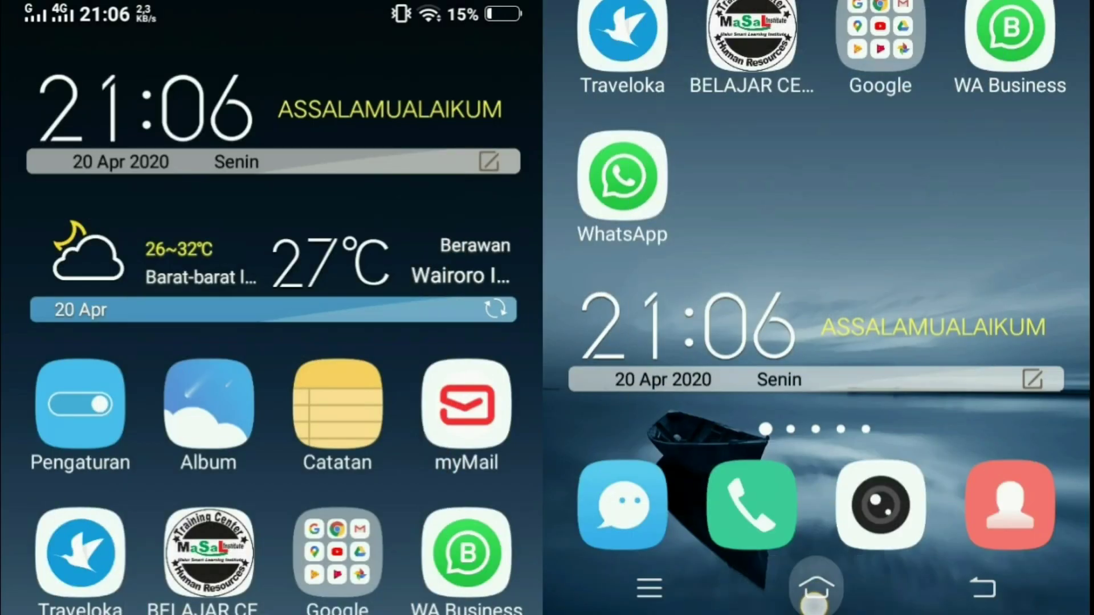
{"action": "left_click", "coordinate": [338, 550]}
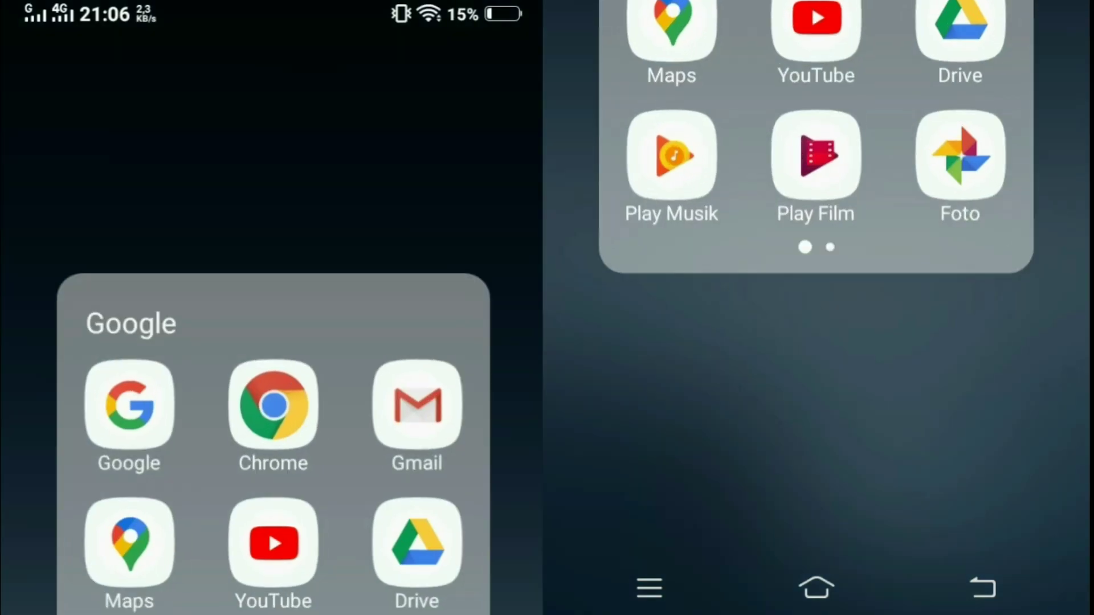
{"action": "left_click", "coordinate": [273, 404]}
Unlock Chrome with the app-lock PIN and load google.com from the address bar suggestion
{"action": "left_click", "coordinate": [634, 295]}
{"action": "left_click", "coordinate": [633, 295]}
{"action": "left_click", "coordinate": [634, 295]}
{"action": "left_click", "coordinate": [991, 446]}
{"action": "left_click", "coordinate": [655, 416]}
{"action": "left_click", "coordinate": [667, 377]}
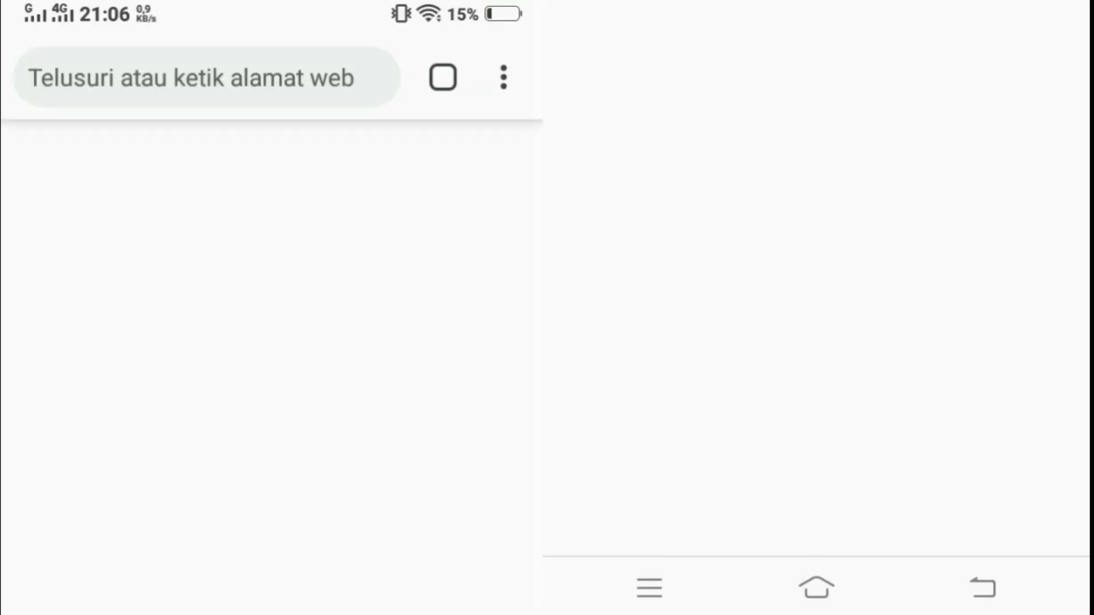
{"action": "left_click", "coordinate": [342, 97]}
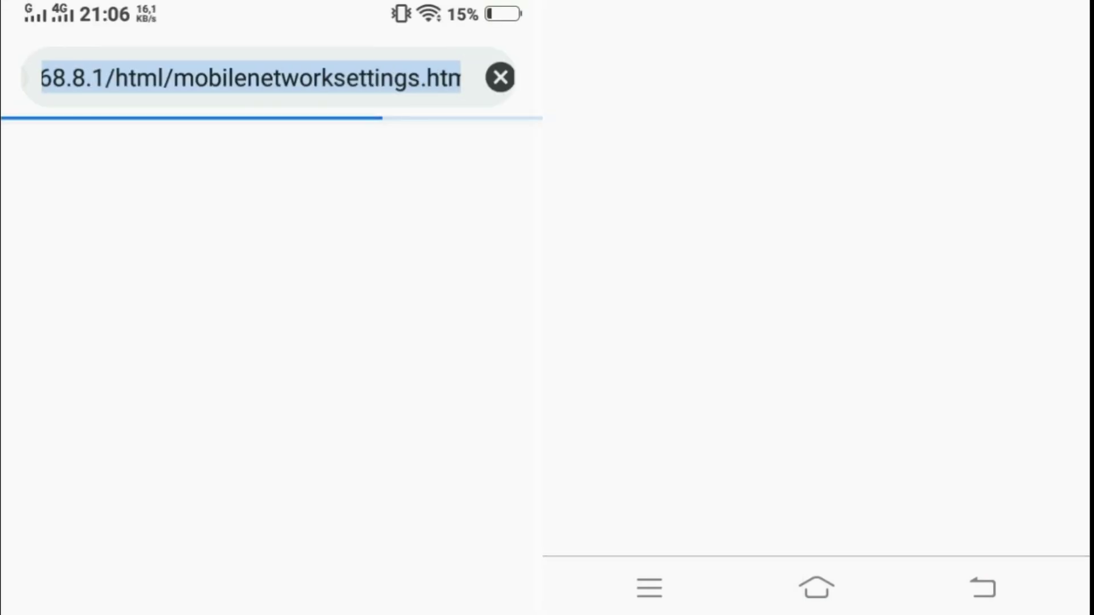
{"action": "left_click", "coordinate": [207, 527]}
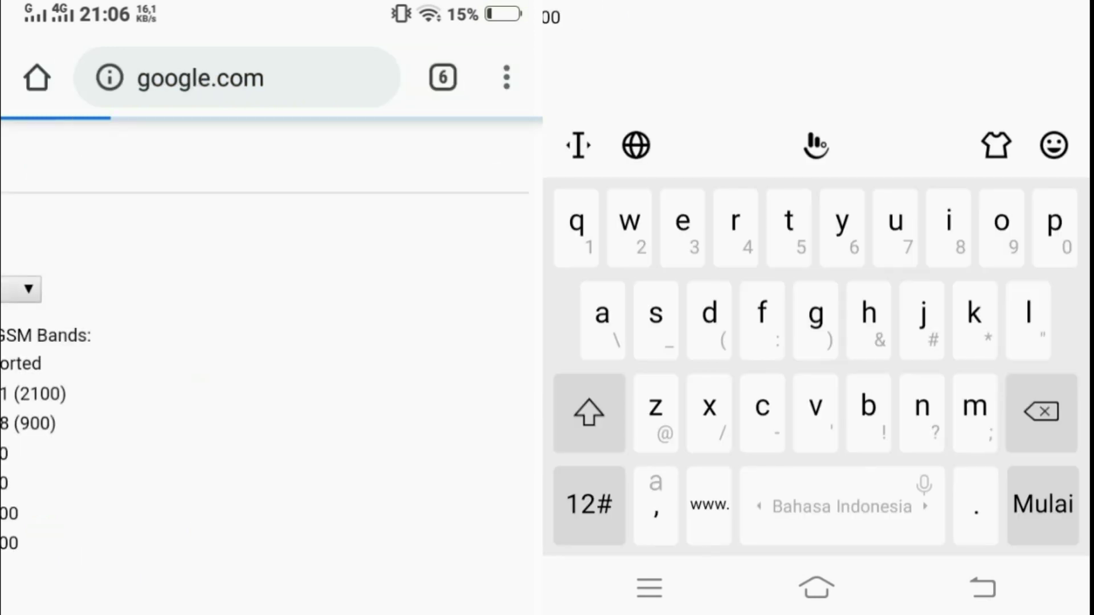